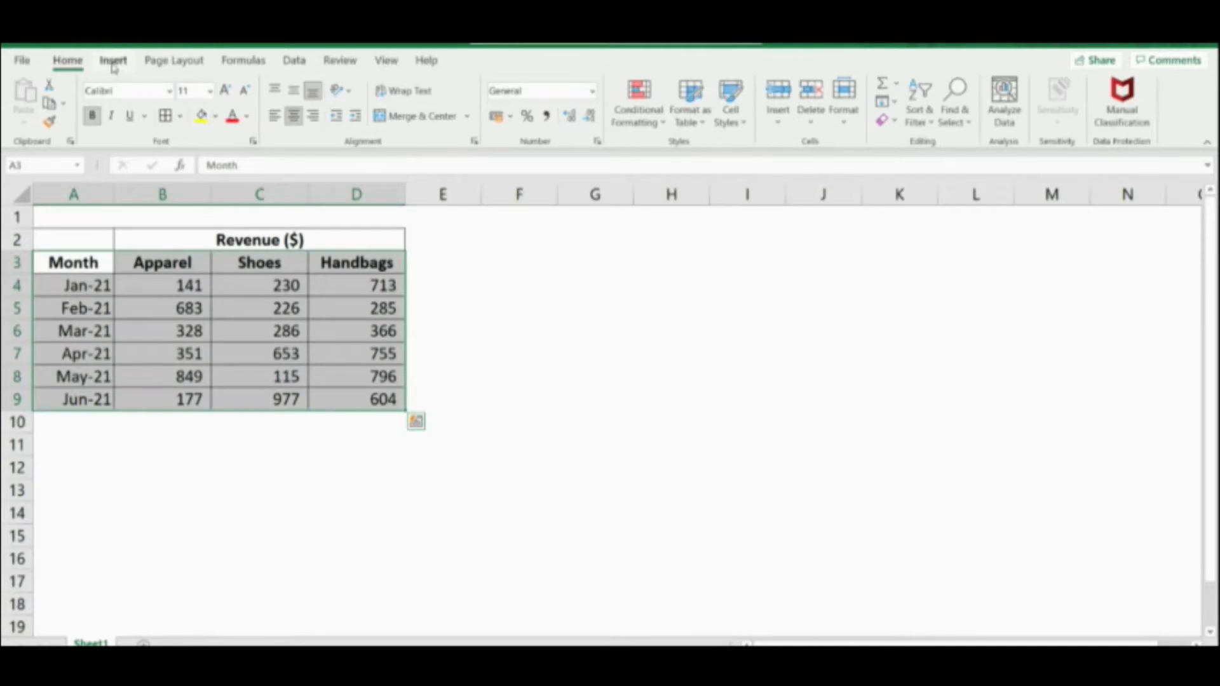
Step: Insert a 2-D clustered column chart from the selected revenue data and place it beside the table
{"action": "left_click", "coordinate": [113, 61]}
{"action": "left_click", "coordinate": [566, 84]}
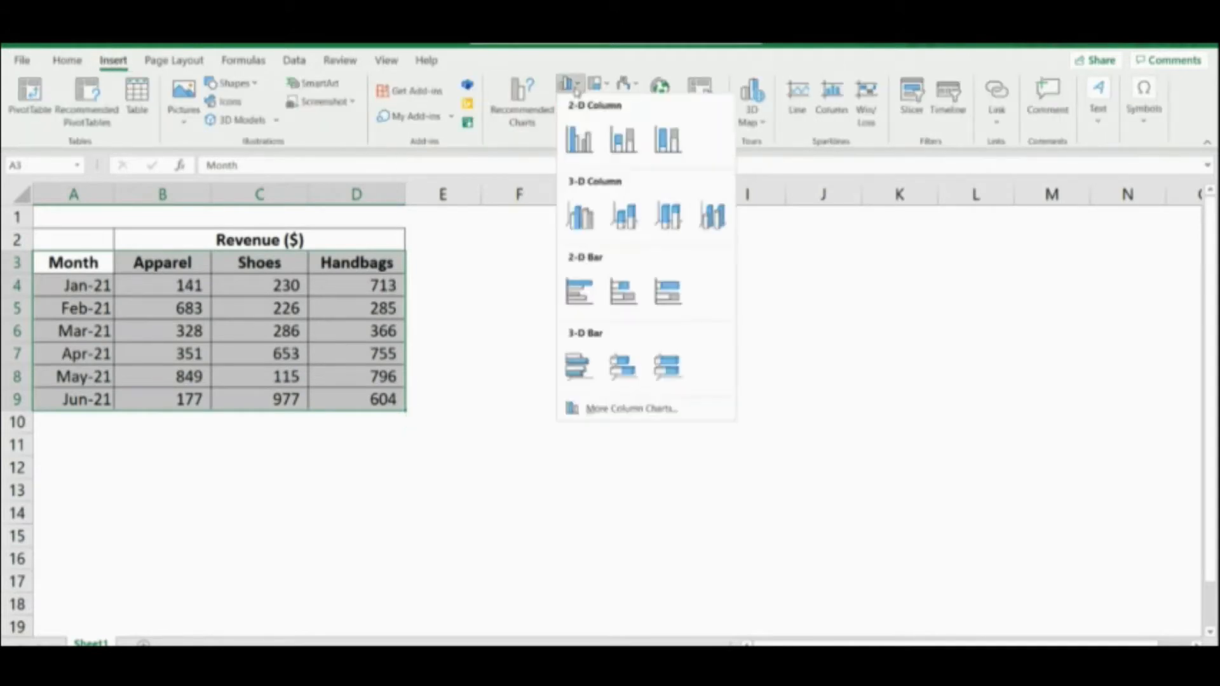
{"action": "left_click", "coordinate": [576, 140]}
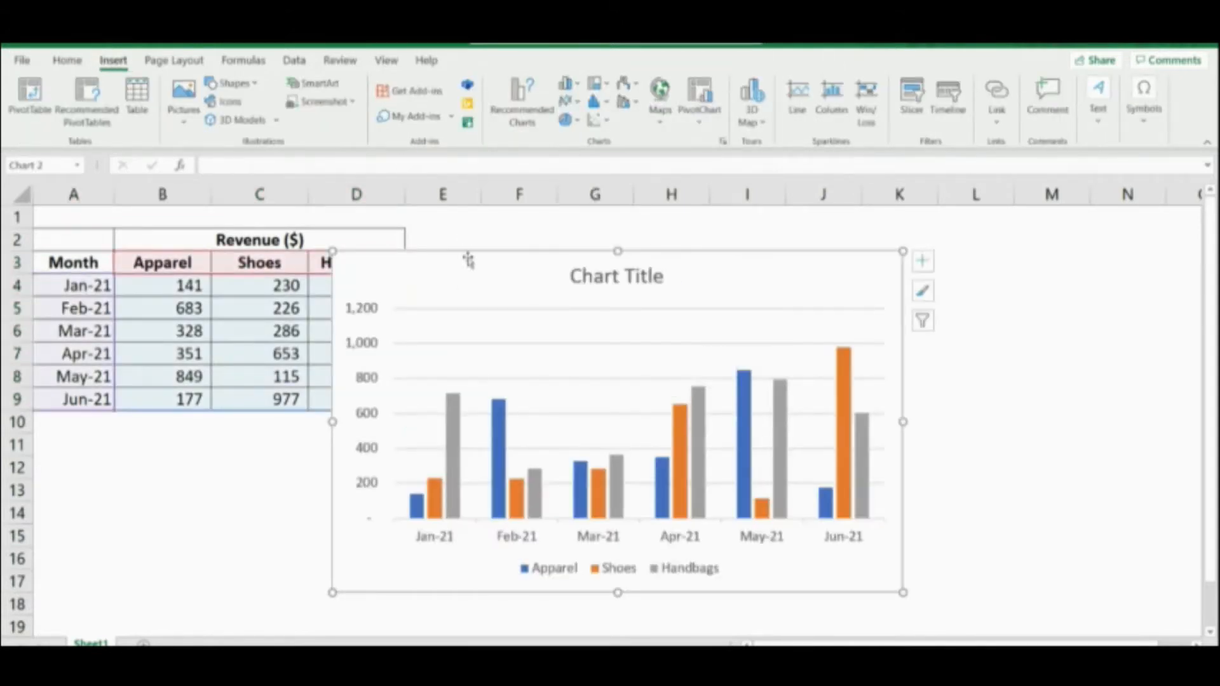
{"action": "left_click_drag", "start_coordinate": [468, 260], "coordinate": [581, 240]}
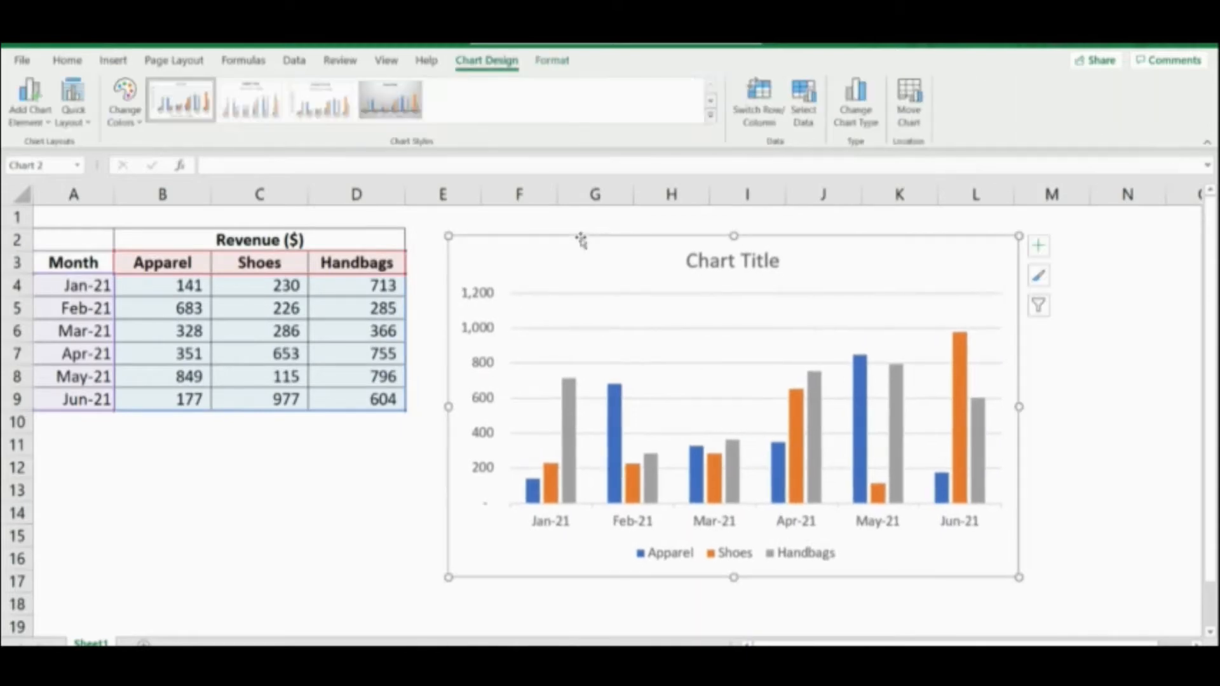
Step: Change the chart title to "Revenue ($)"
{"action": "left_click", "coordinate": [705, 260]}
{"action": "left_click_drag", "start_coordinate": [686, 260], "coordinate": [783, 262]}
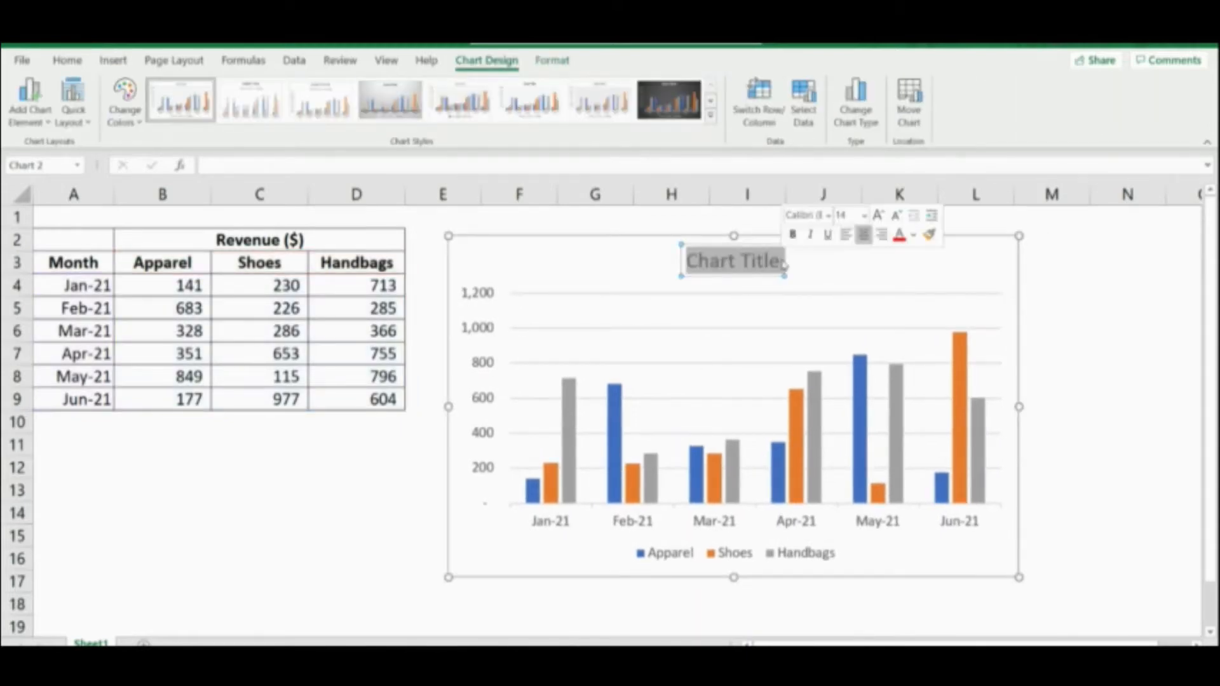
{"action": "type", "text": "Revenue ("}
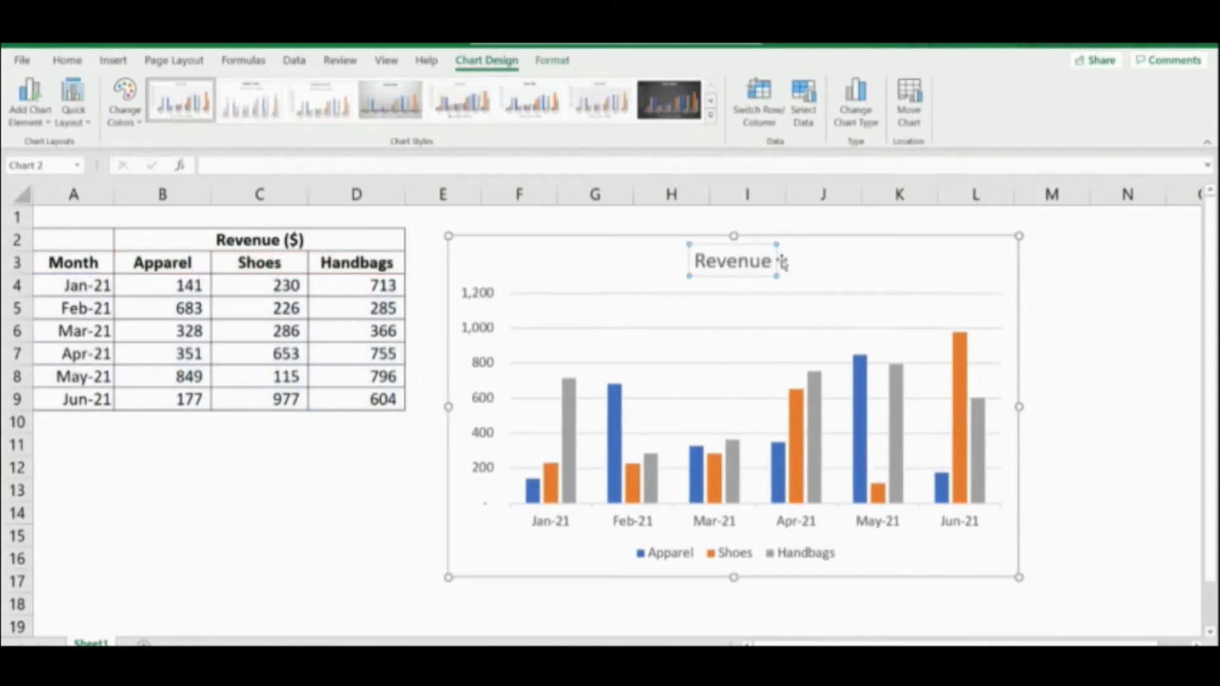
{"action": "type", "text": "$)"}
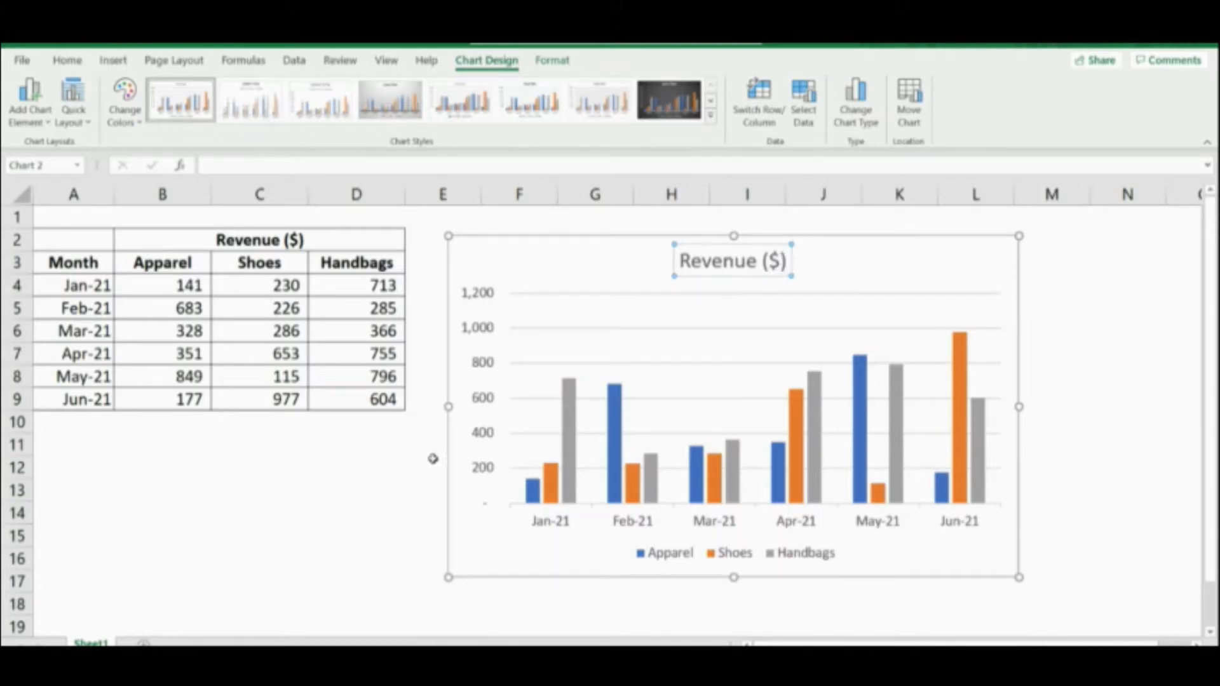
{"action": "left_click", "coordinate": [386, 468]}
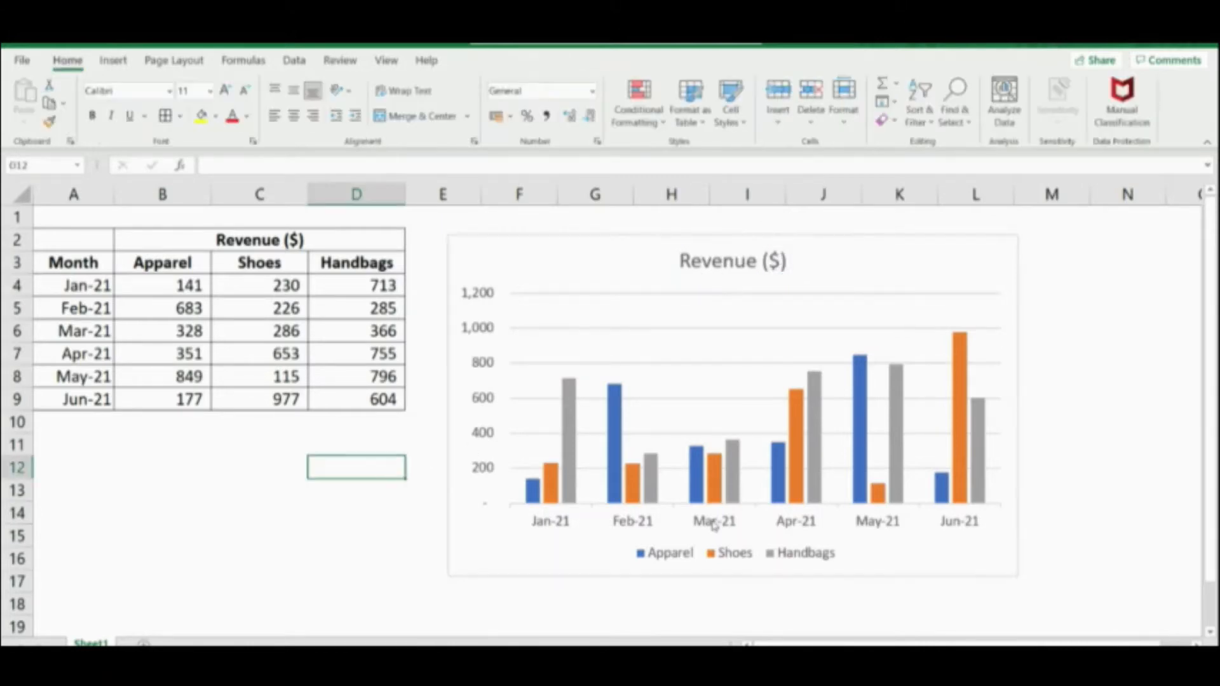
Step: Shift the chart slightly toward the table, widen it to column M and add data labels to all columns
{"action": "left_click_drag", "start_coordinate": [575, 241], "coordinate": [559, 239]}
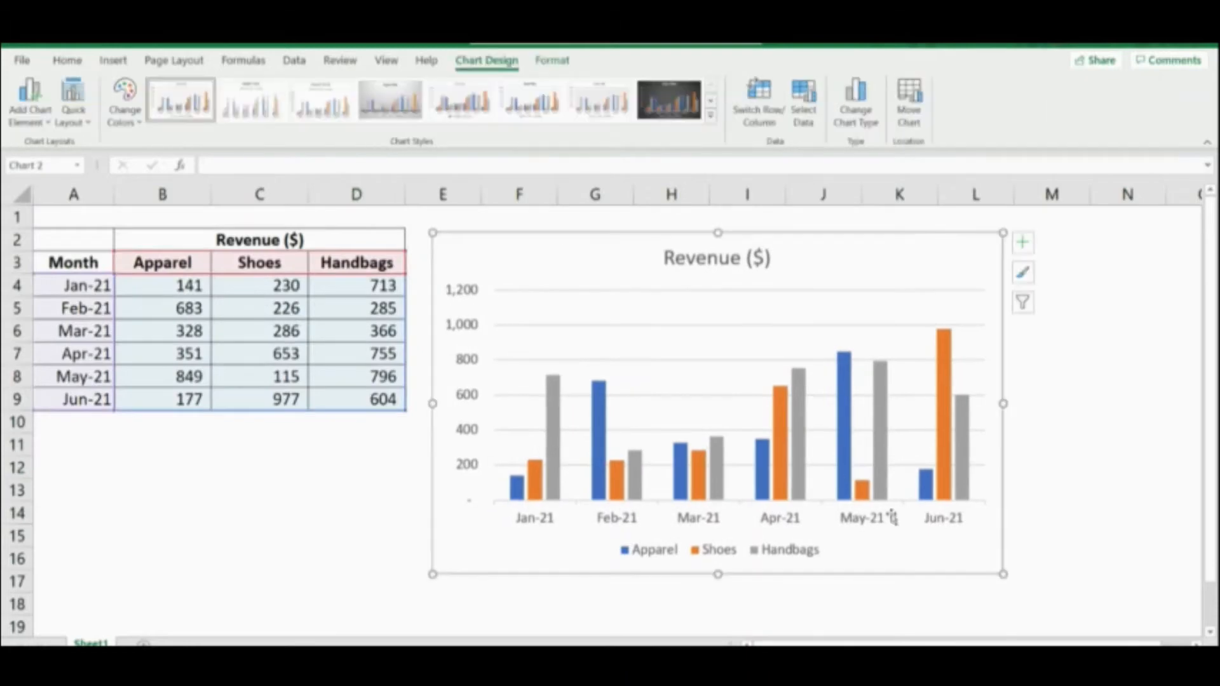
{"action": "left_click_drag", "start_coordinate": [1002, 574], "coordinate": [1084, 577]}
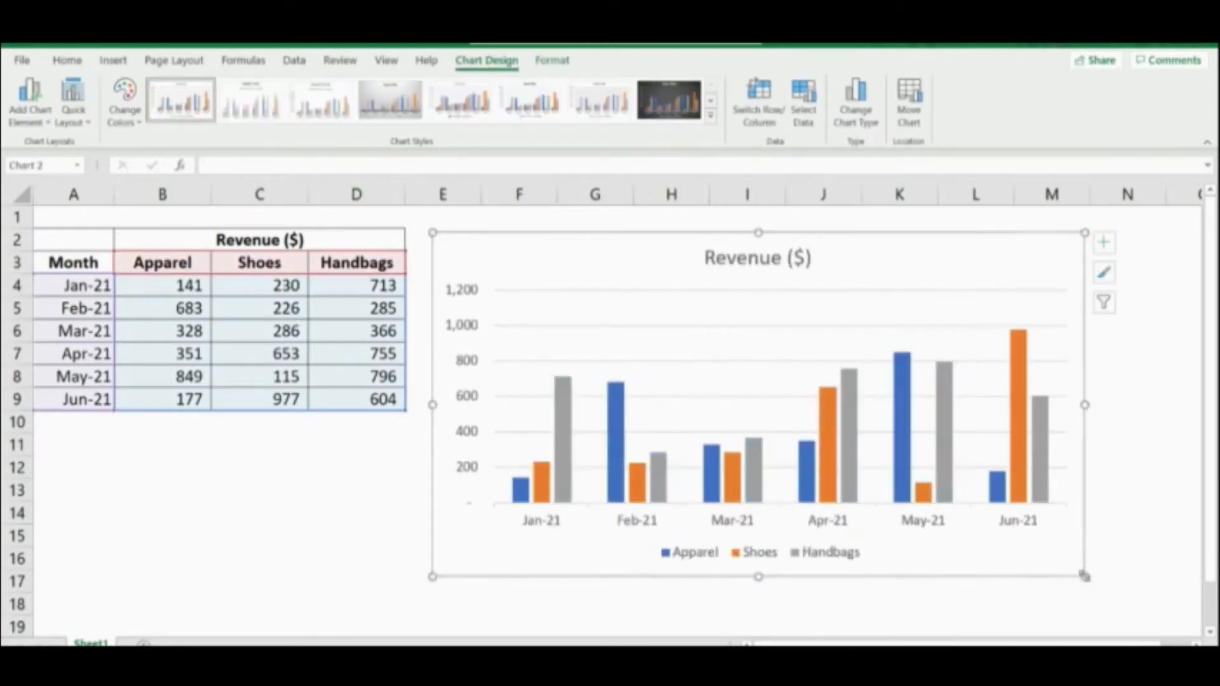
{"action": "left_click", "coordinate": [1103, 244]}
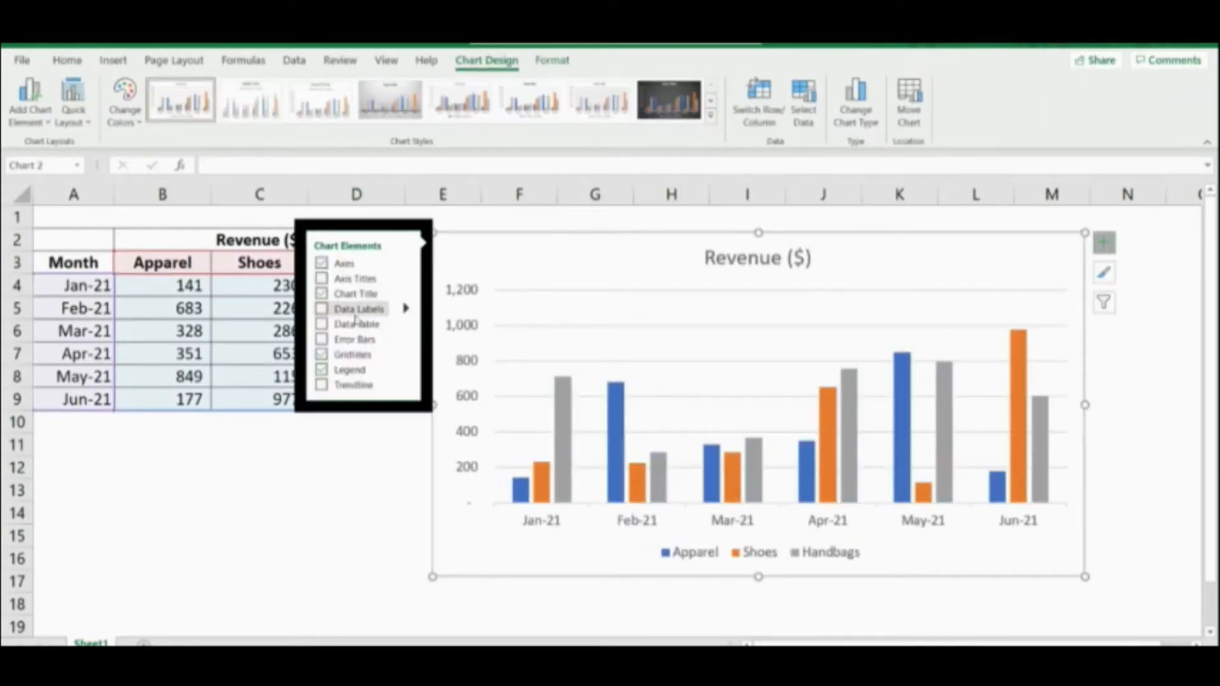
{"action": "left_click", "coordinate": [322, 309]}
{"action": "left_click", "coordinate": [330, 561]}
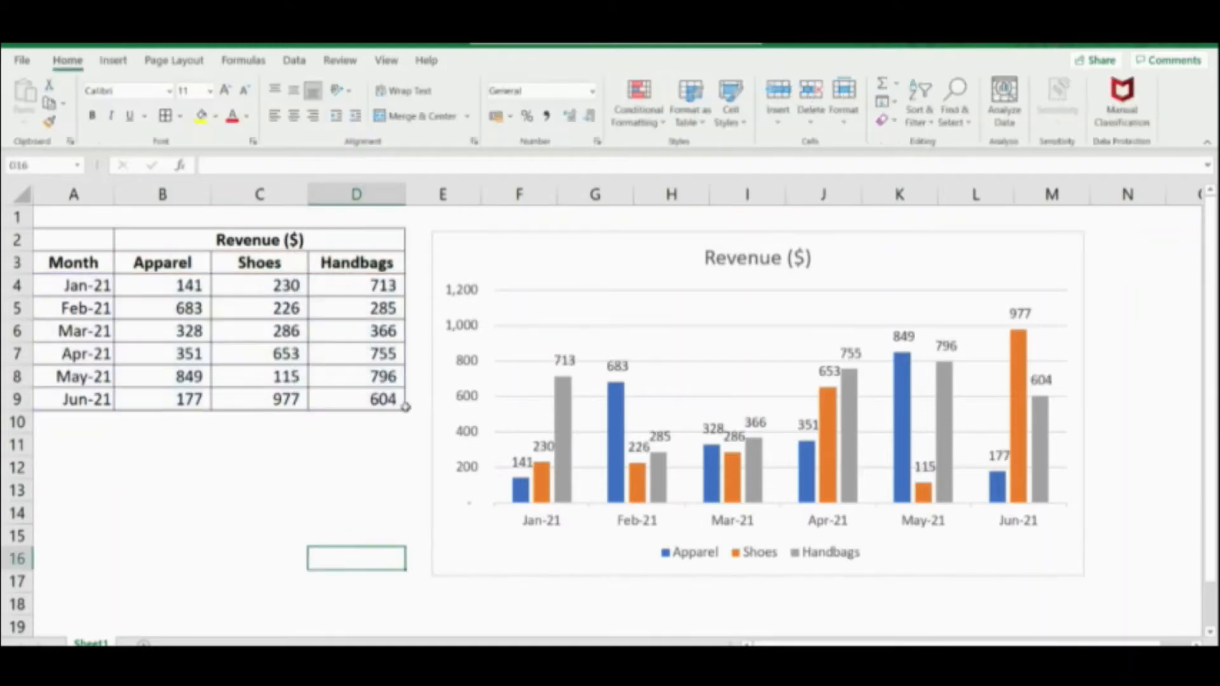
Step: Delete the chart's vertical value axis
{"action": "left_click", "coordinate": [465, 297]}
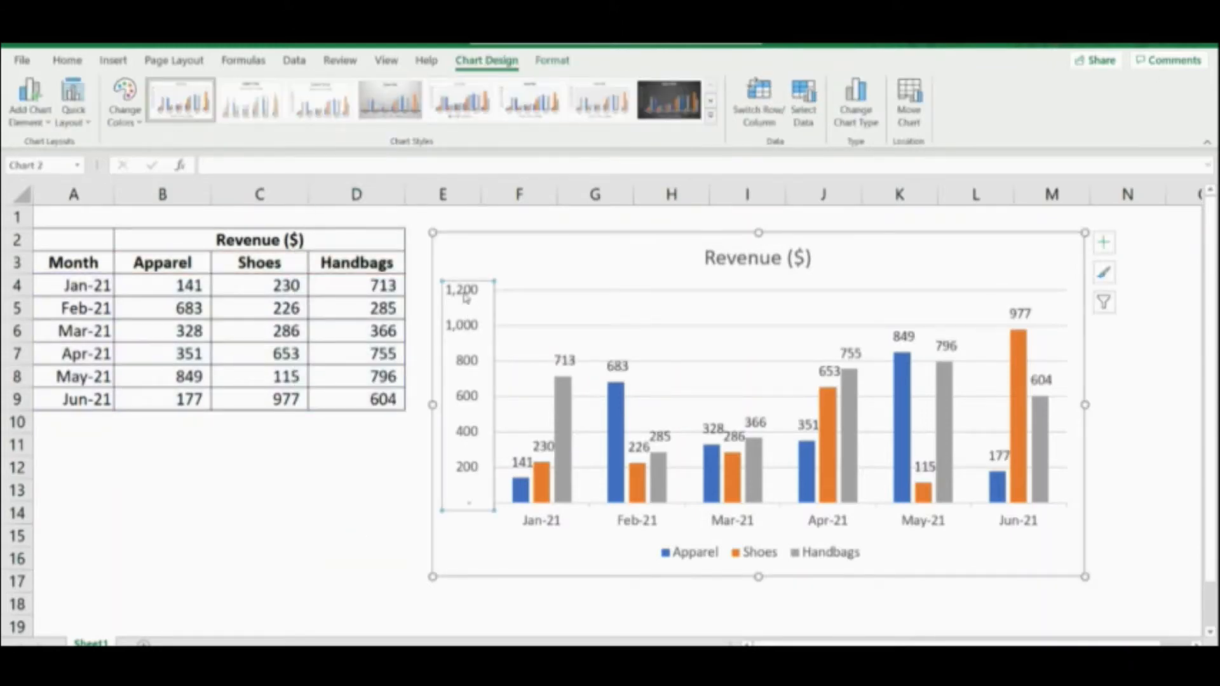
{"action": "key", "text": "Delete"}
{"action": "left_click", "coordinate": [389, 468]}
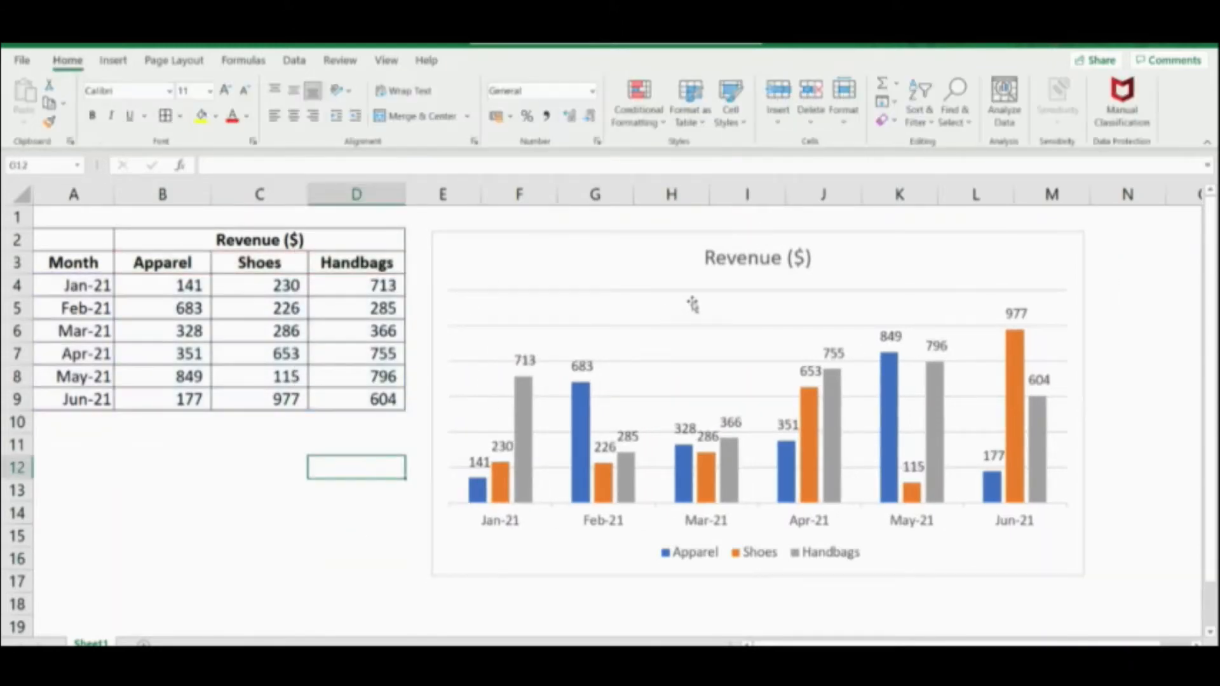
Step: Remove the primary major horizontal gridlines from the chart
{"action": "left_click", "coordinate": [674, 268]}
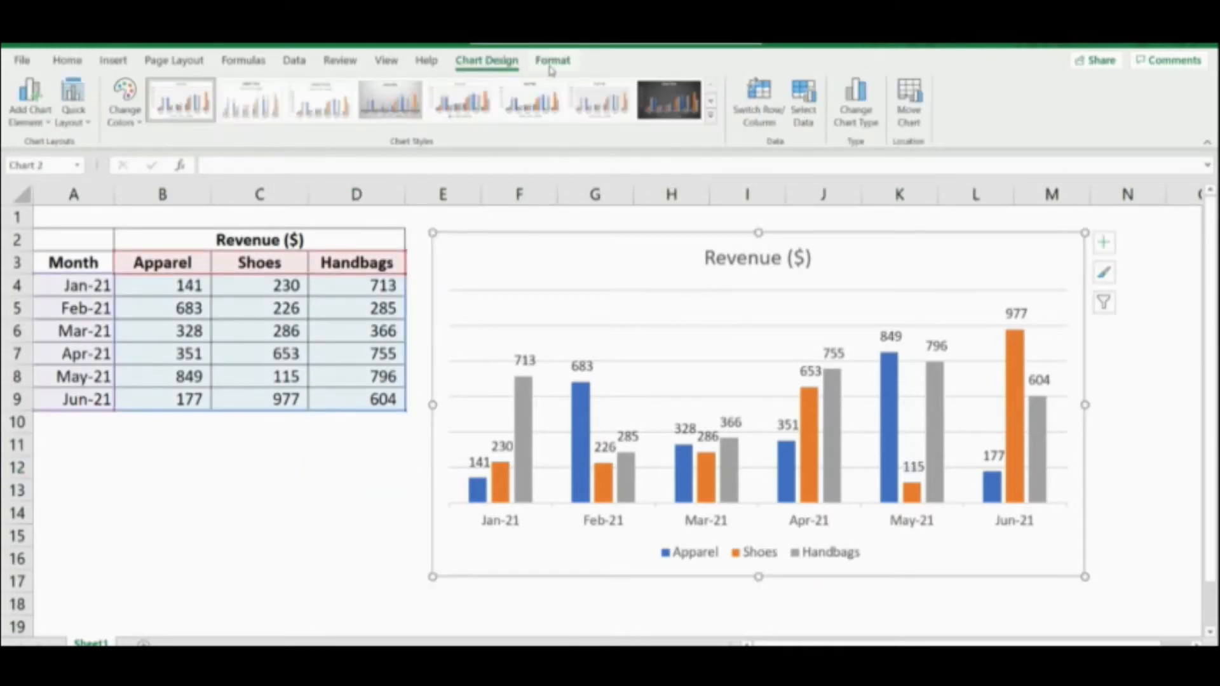
{"action": "left_click", "coordinate": [46, 125]}
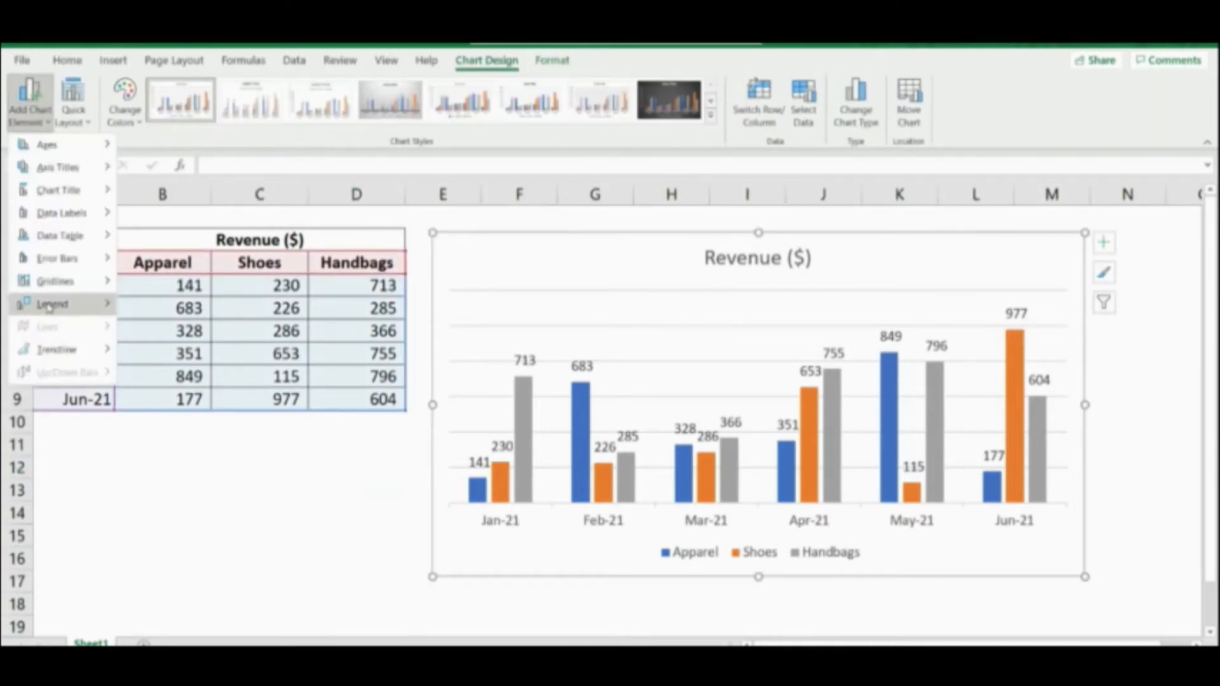
{"action": "mouse_move", "coordinate": [57, 281]}
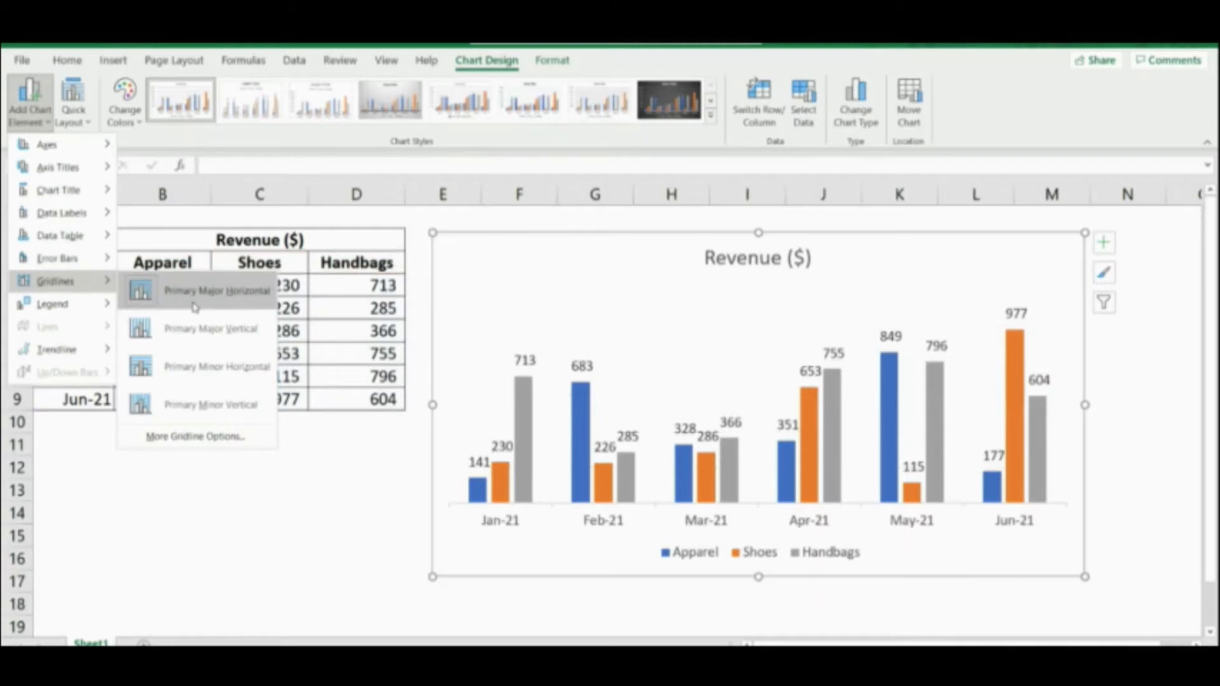
{"action": "left_click", "coordinate": [194, 306]}
{"action": "left_click", "coordinate": [414, 512]}
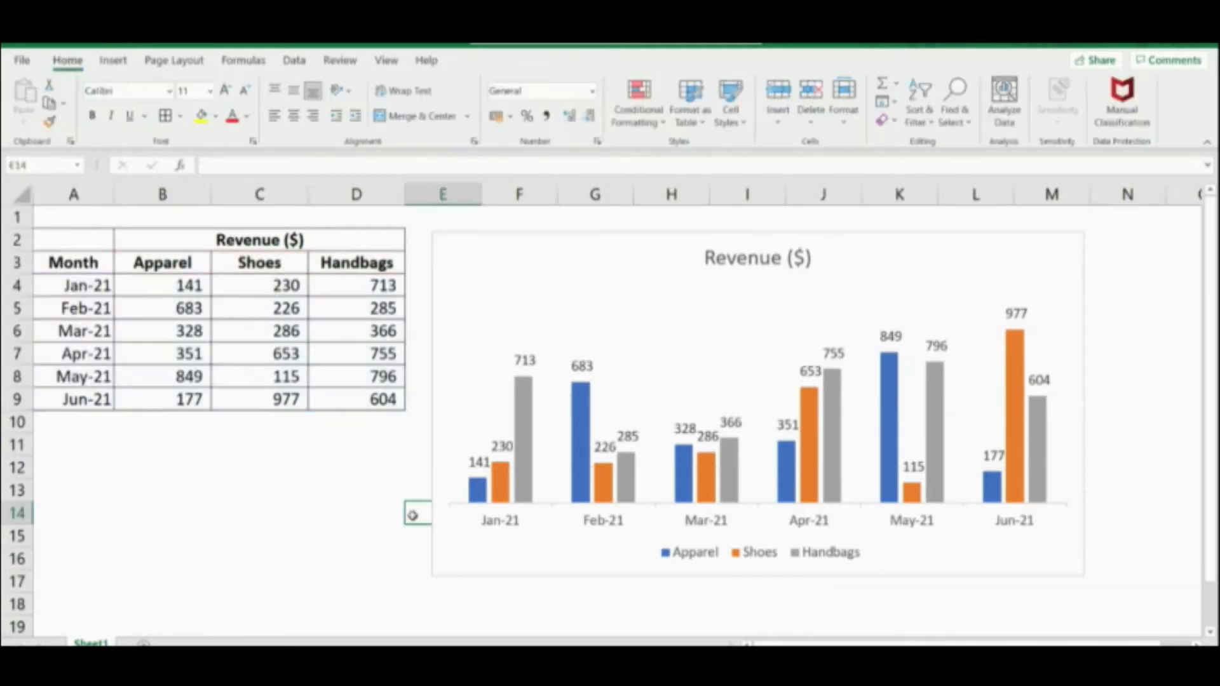
Step: Widen the revenue chart further so that its edge reaches into column N
{"action": "left_click", "coordinate": [462, 454]}
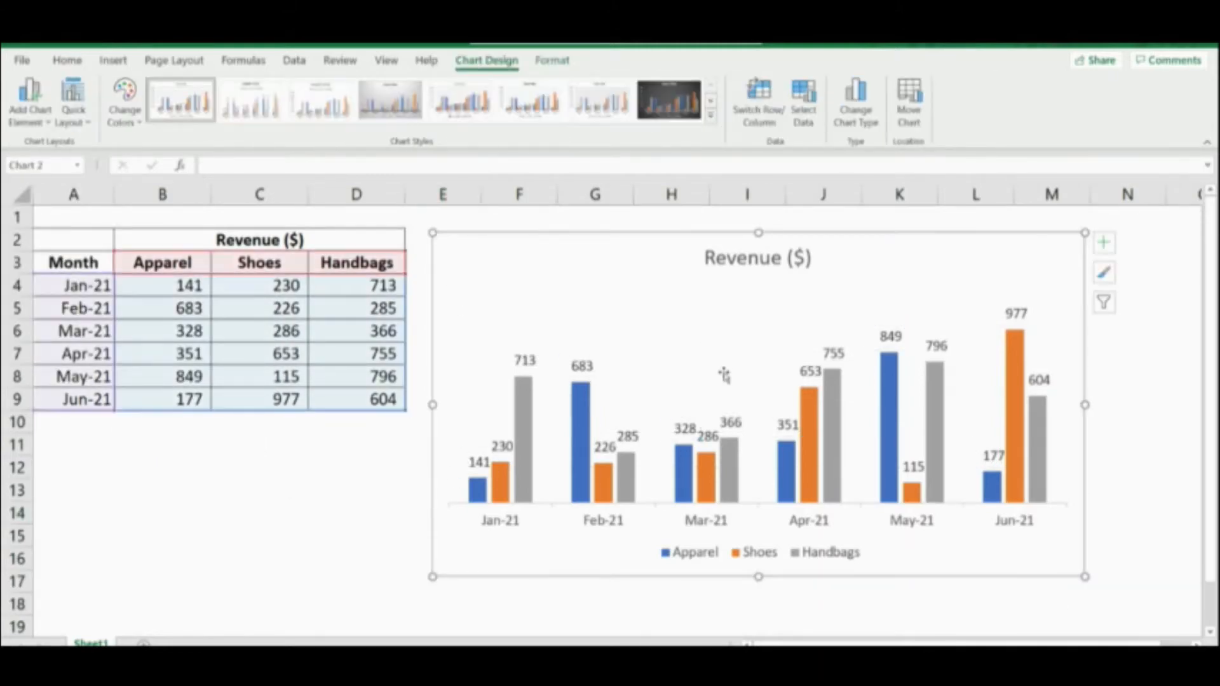
{"action": "left_click_drag", "start_coordinate": [1084, 576], "coordinate": [1144, 578]}
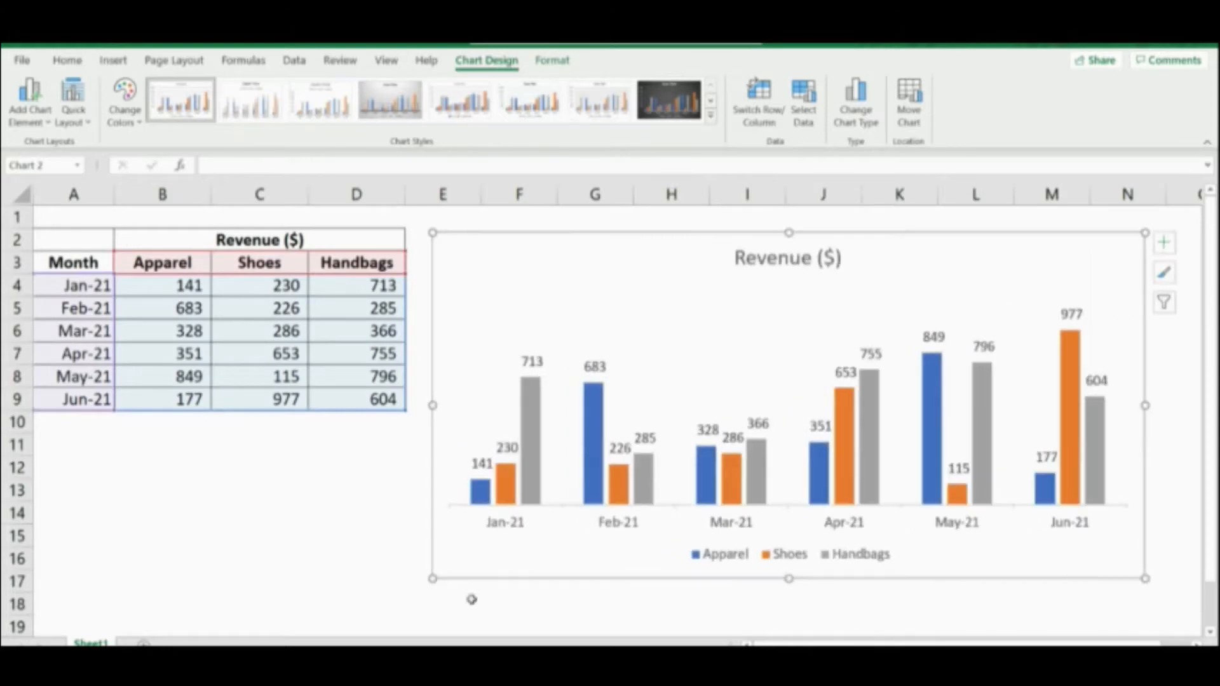
{"action": "left_click", "coordinate": [374, 533]}
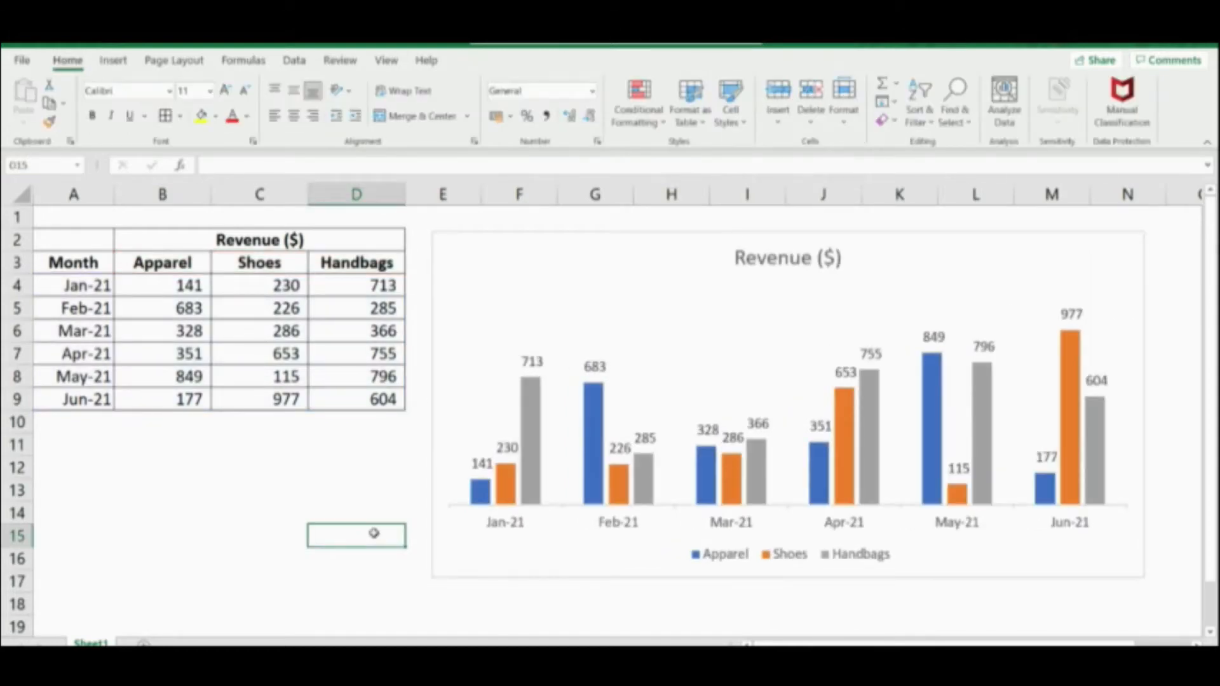
Step: Reduce the font size of the Handbags, Shoes and Apparel data labels to 8
{"action": "left_click", "coordinate": [517, 354]}
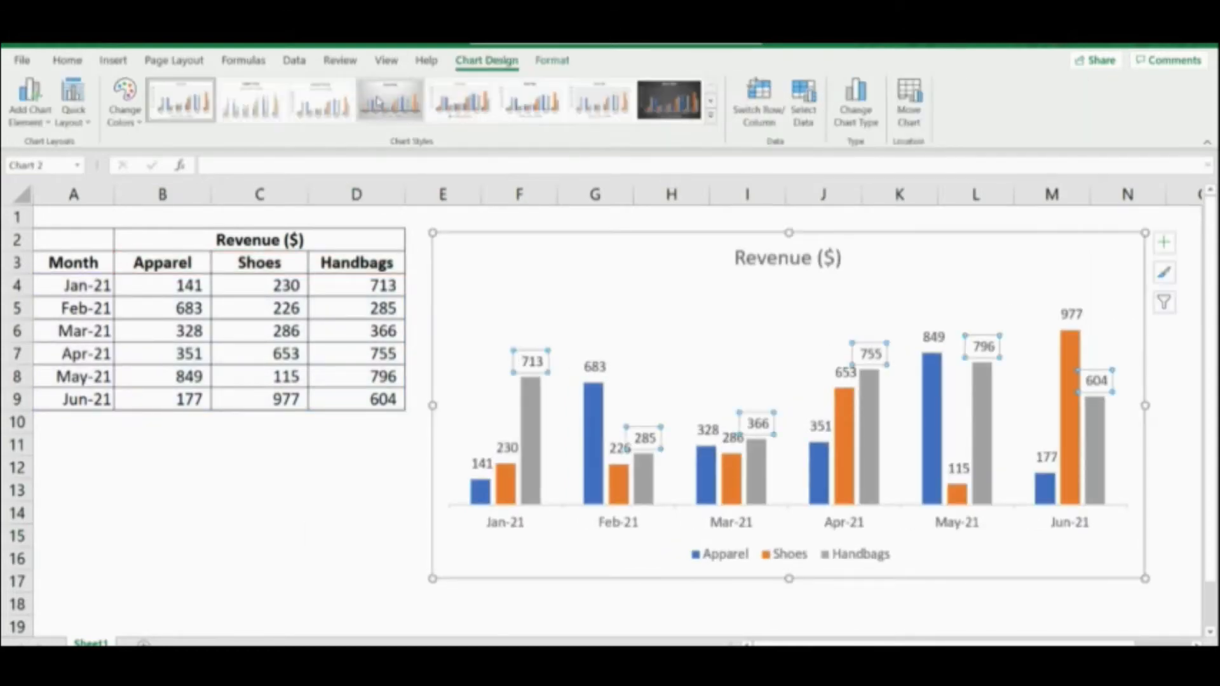
{"action": "left_click", "coordinate": [67, 60]}
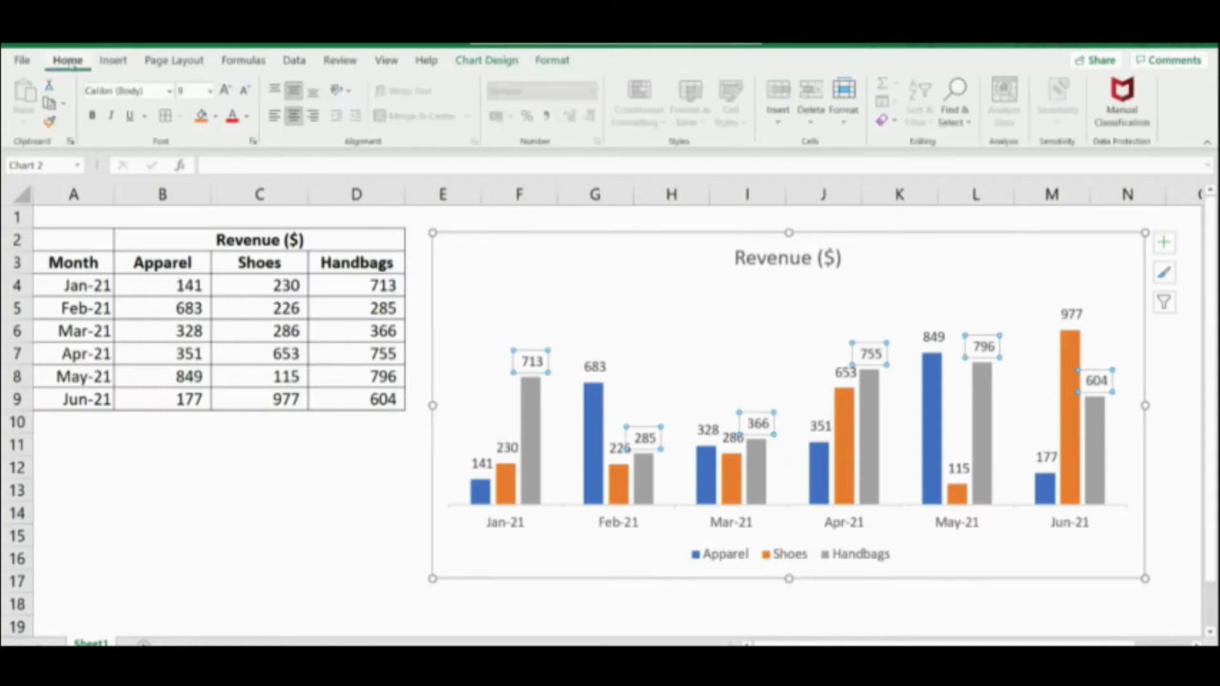
{"action": "left_click", "coordinate": [245, 92]}
{"action": "left_click", "coordinate": [309, 480]}
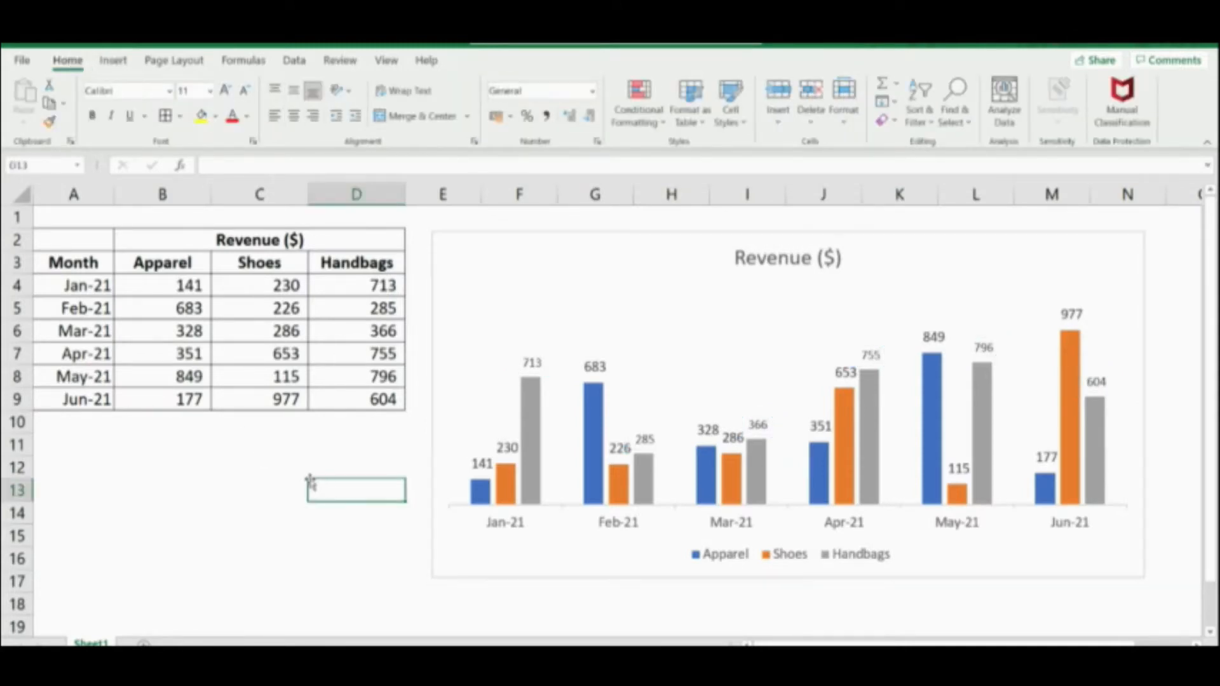
{"action": "left_click", "coordinate": [505, 452]}
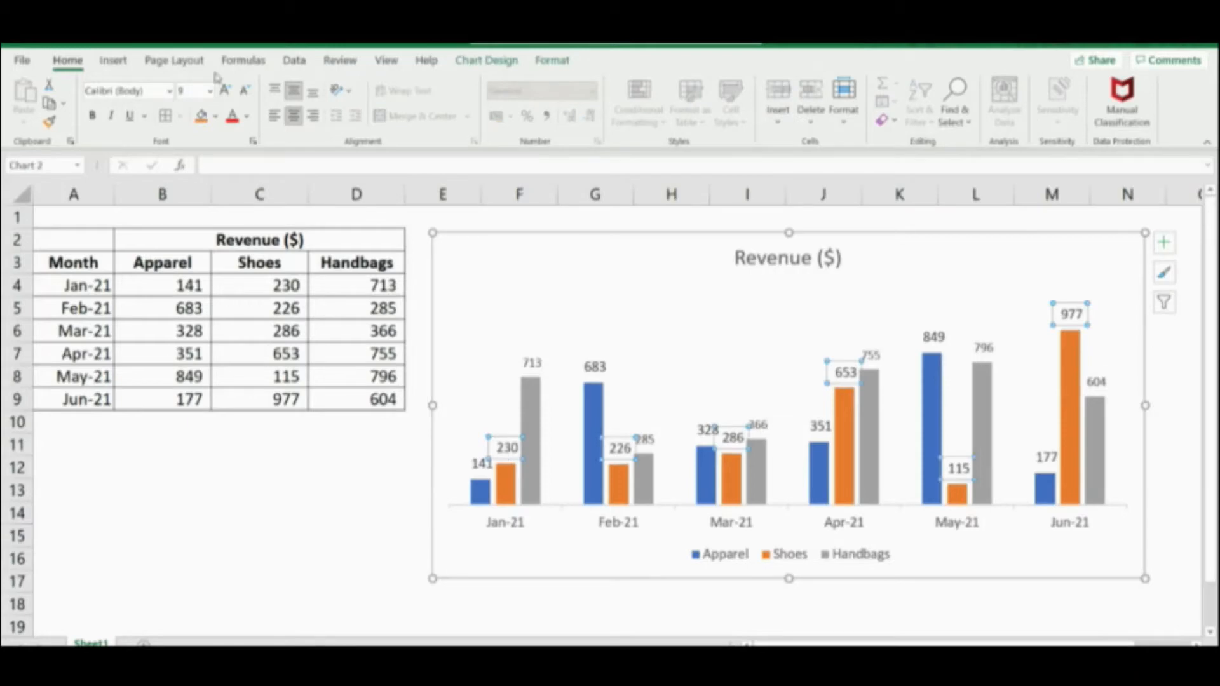
{"action": "left_click", "coordinate": [246, 94]}
{"action": "left_click", "coordinate": [475, 463]}
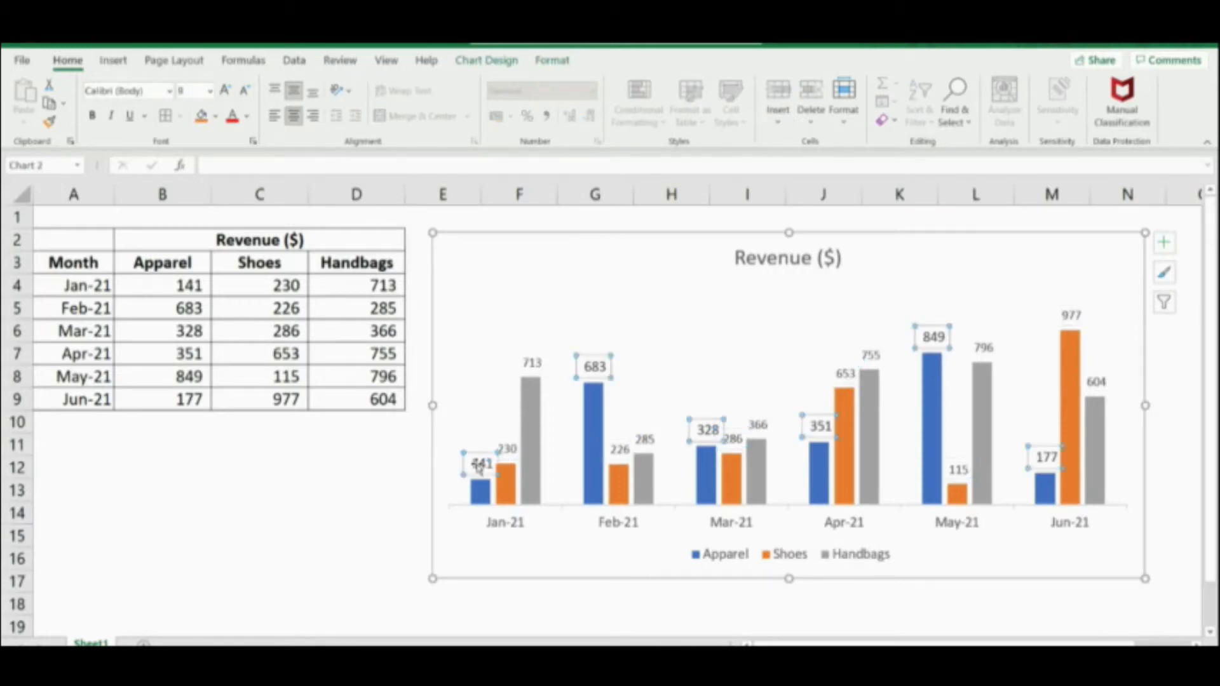
{"action": "left_click", "coordinate": [245, 93]}
{"action": "left_click", "coordinate": [181, 463]}
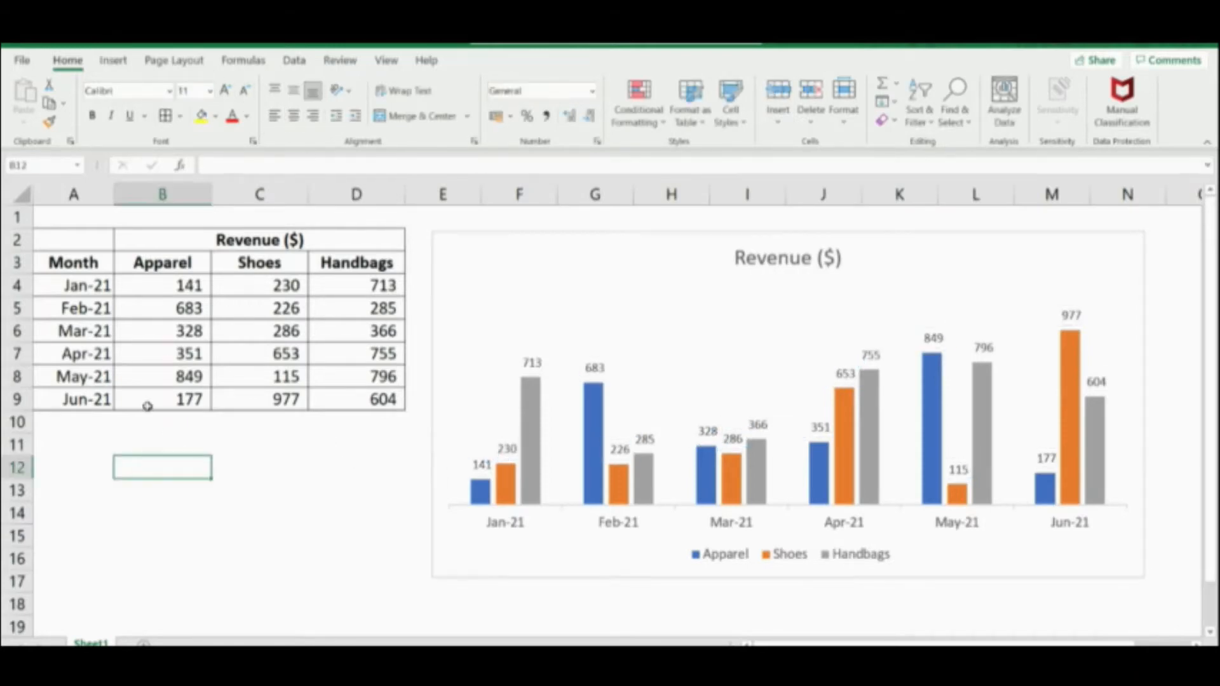
{"action": "left_click", "coordinate": [295, 502]}
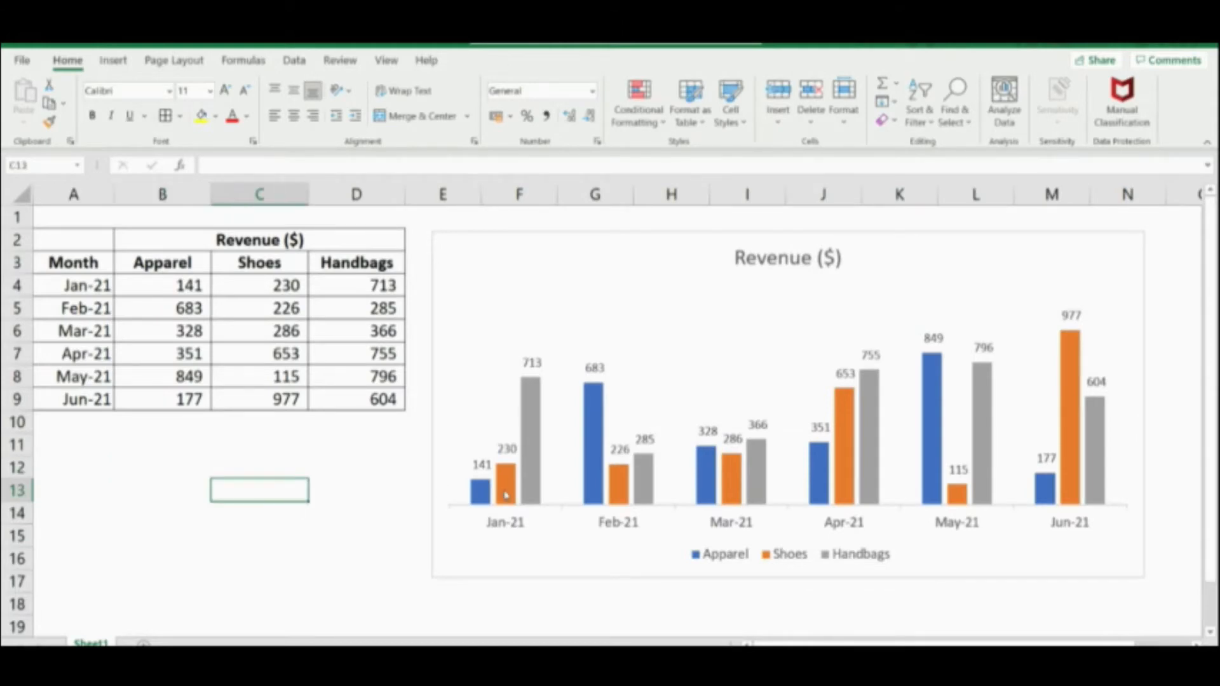
{"action": "left_click", "coordinate": [153, 441]}
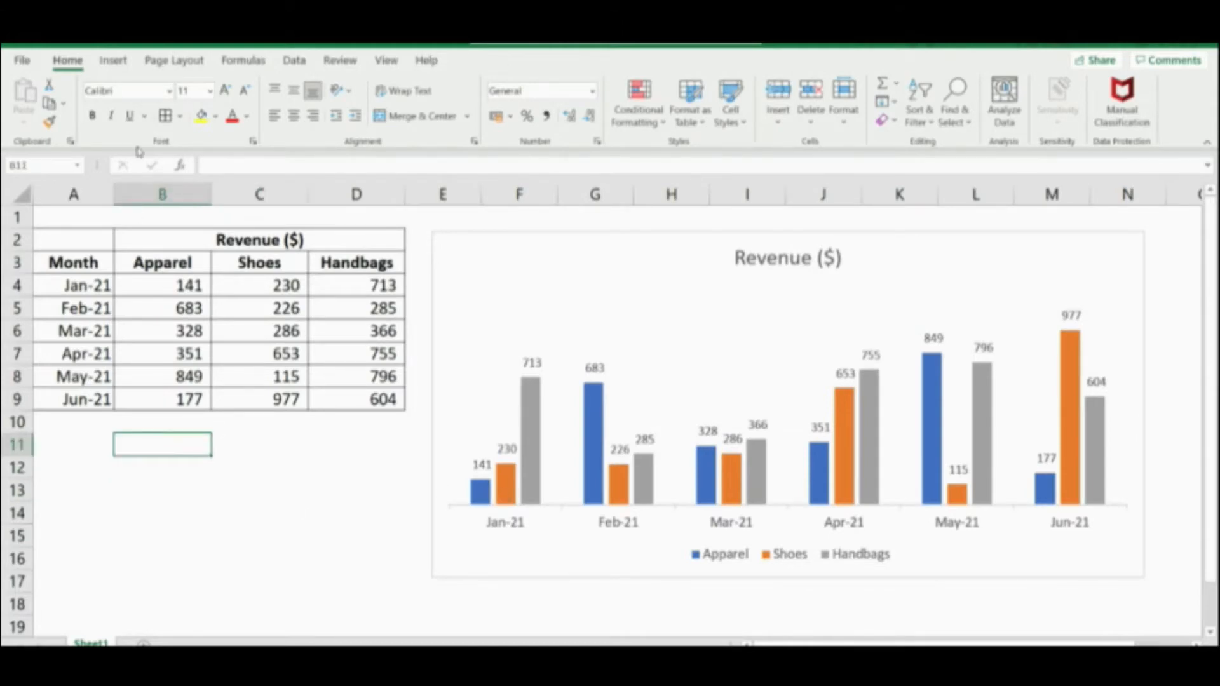
Step: Draw a tall rounded rectangle about 2.92 cm high and 1 cm wide below the Apparel column of the table
{"action": "left_click", "coordinate": [113, 60]}
{"action": "left_click", "coordinate": [249, 85]}
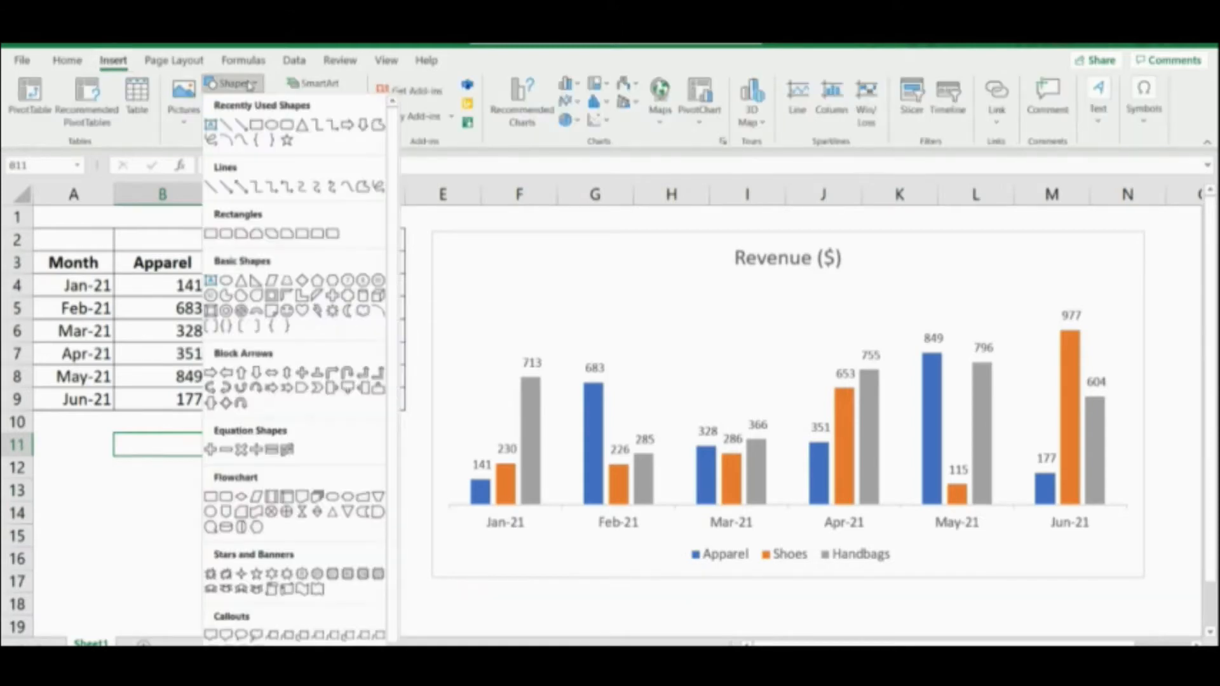
{"action": "left_click", "coordinate": [286, 123]}
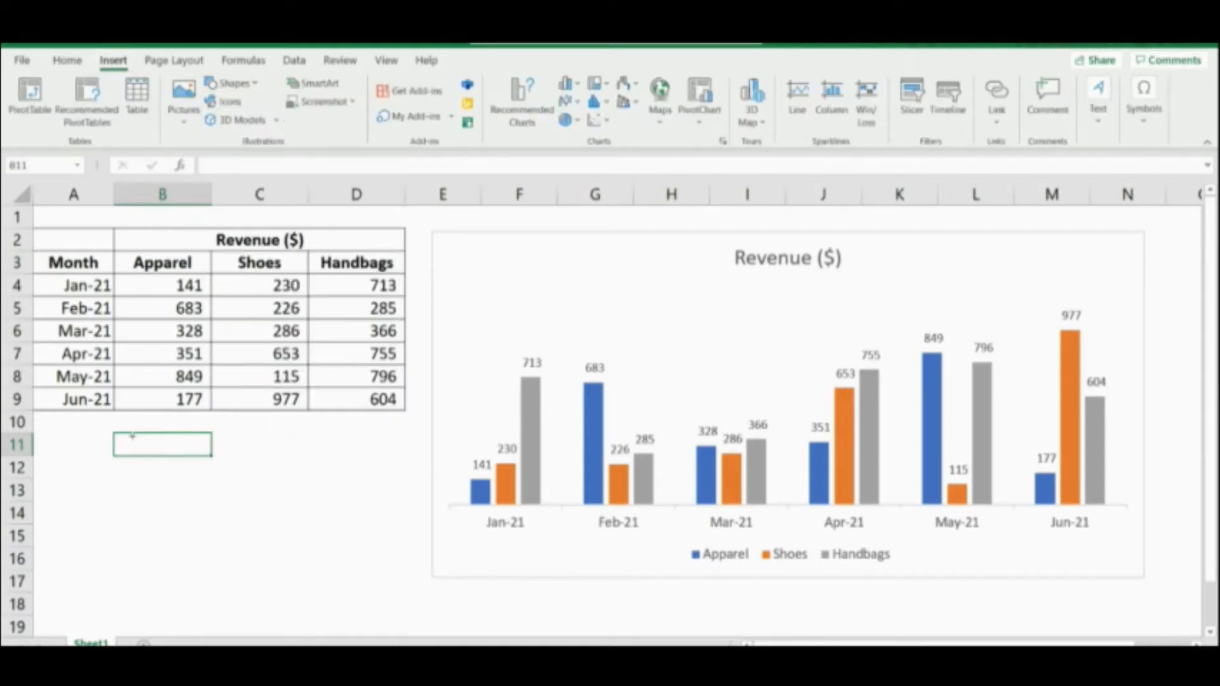
{"action": "left_click_drag", "start_coordinate": [132, 438], "coordinate": [178, 573]}
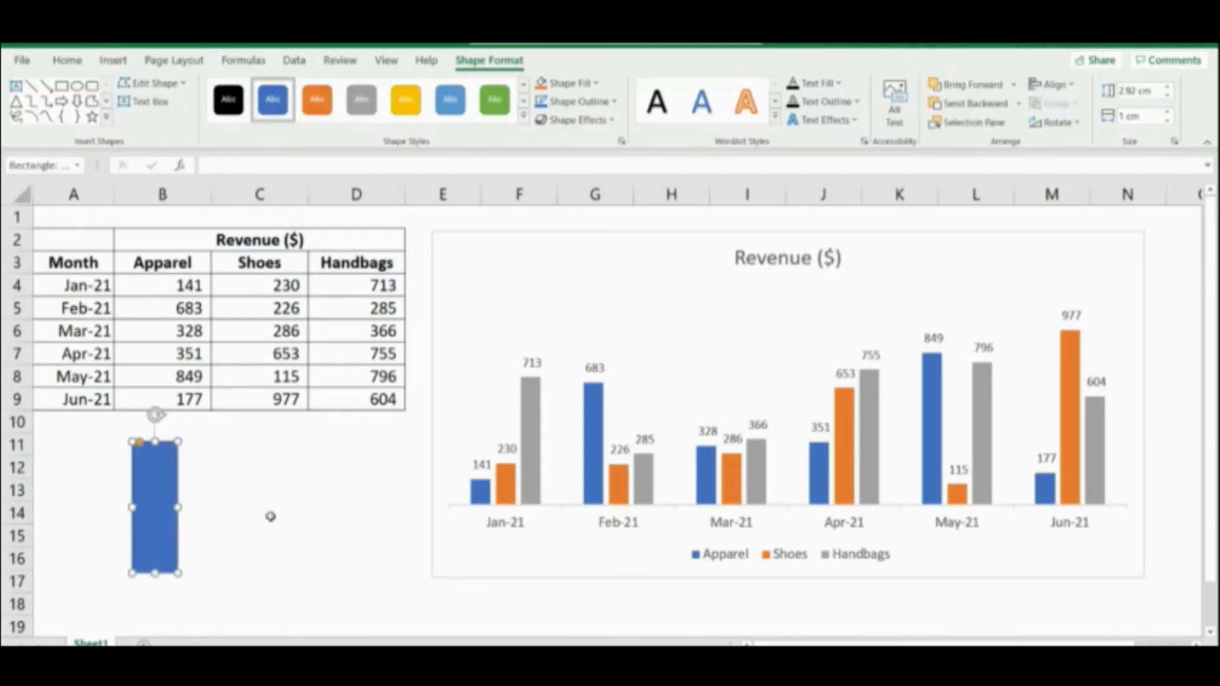
{"action": "left_click", "coordinate": [270, 517]}
Step: Apply the solid green shape style to the rounded rectangle
{"action": "left_click", "coordinate": [159, 494]}
{"action": "left_click", "coordinate": [498, 115]}
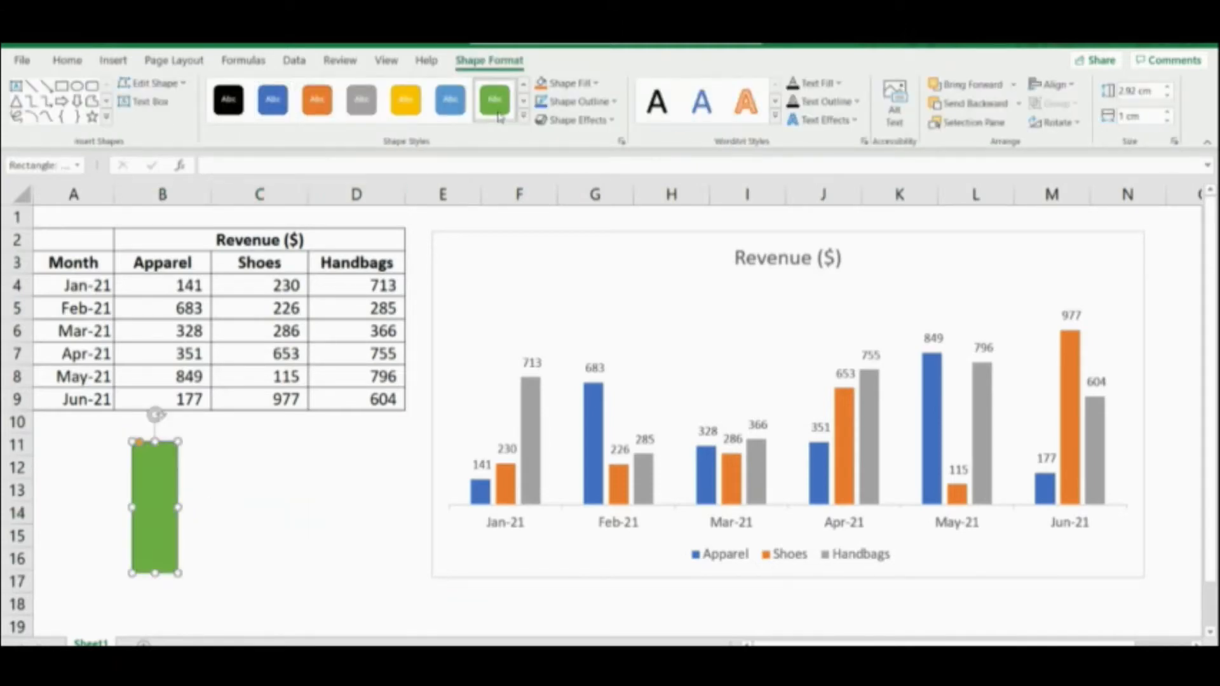
{"action": "left_click", "coordinate": [221, 514]}
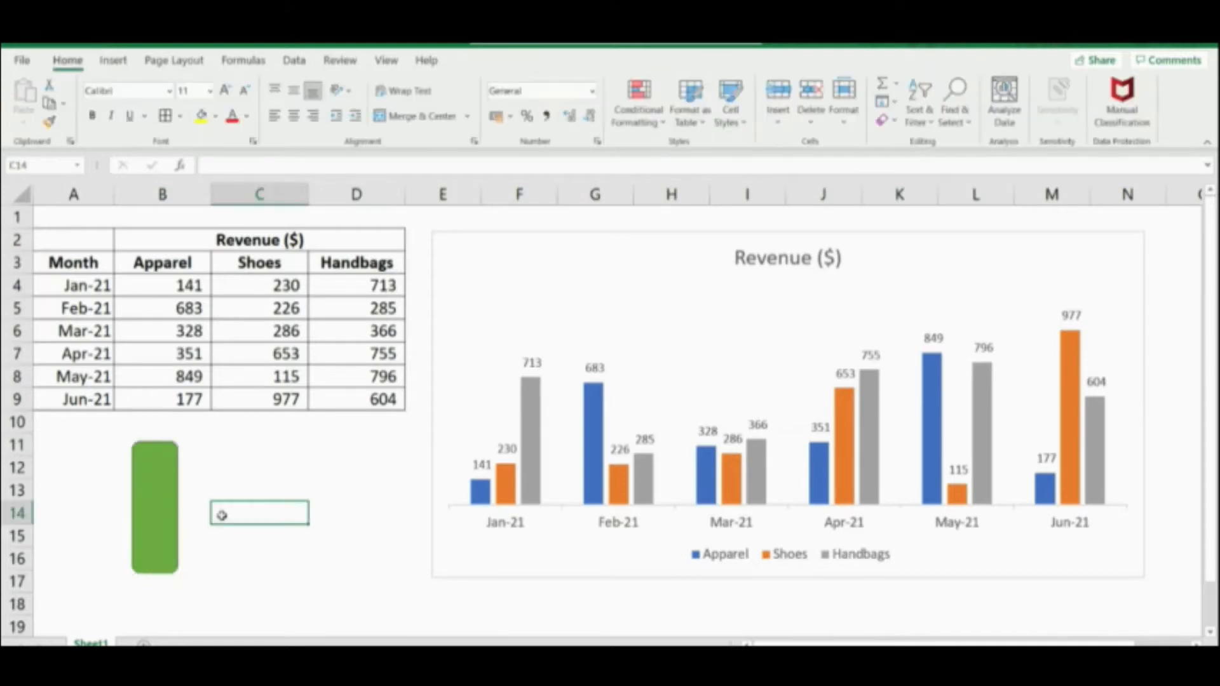
Step: Copy the green rounded rectangle and paste it onto the Apparel columns of the revenue chart
{"action": "left_click", "coordinate": [162, 476]}
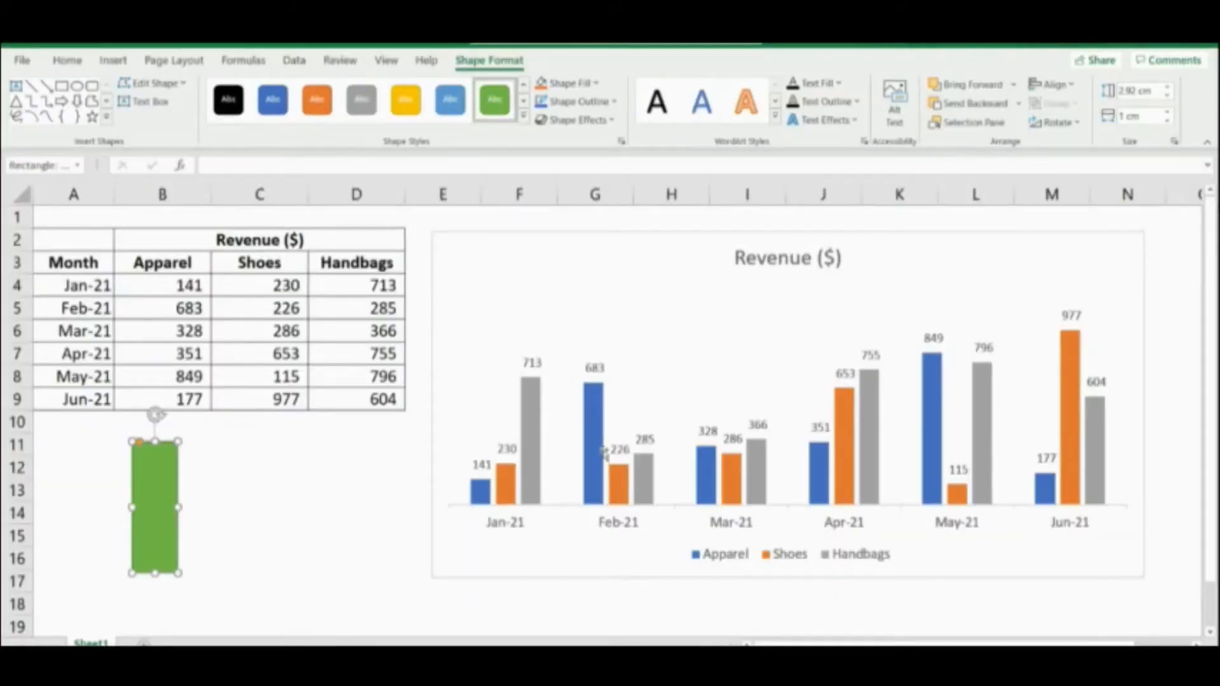
{"action": "left_click", "coordinate": [597, 404]}
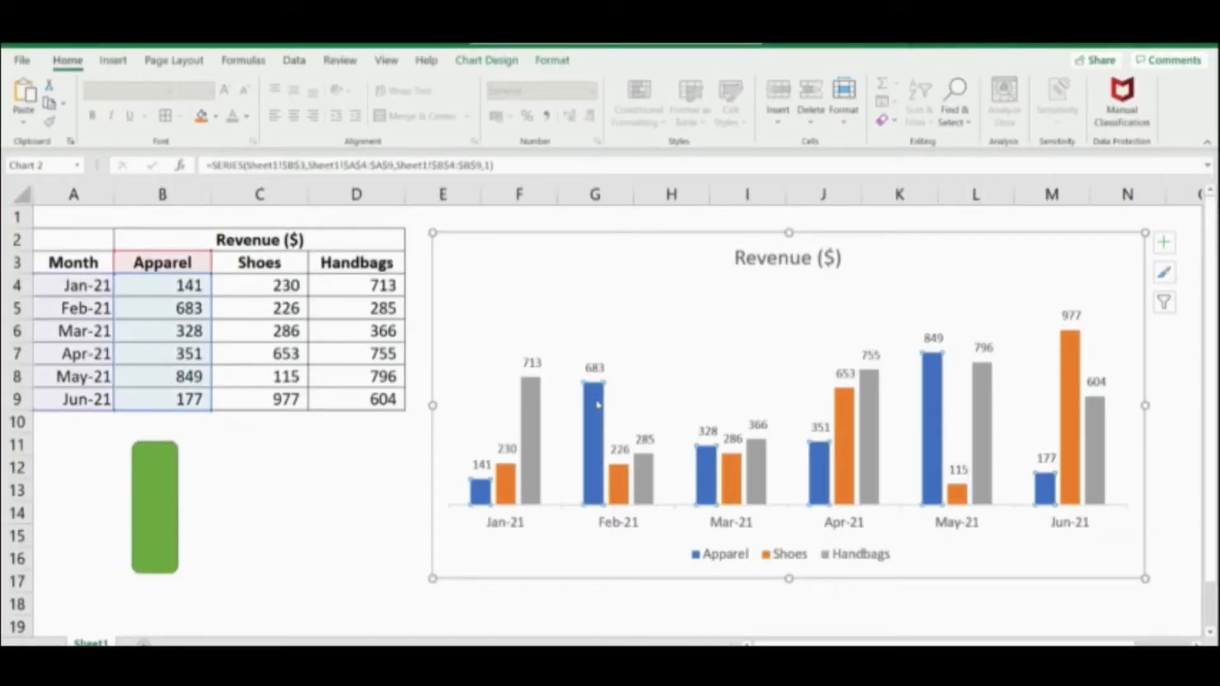
{"action": "key", "text": "ctrl+v"}
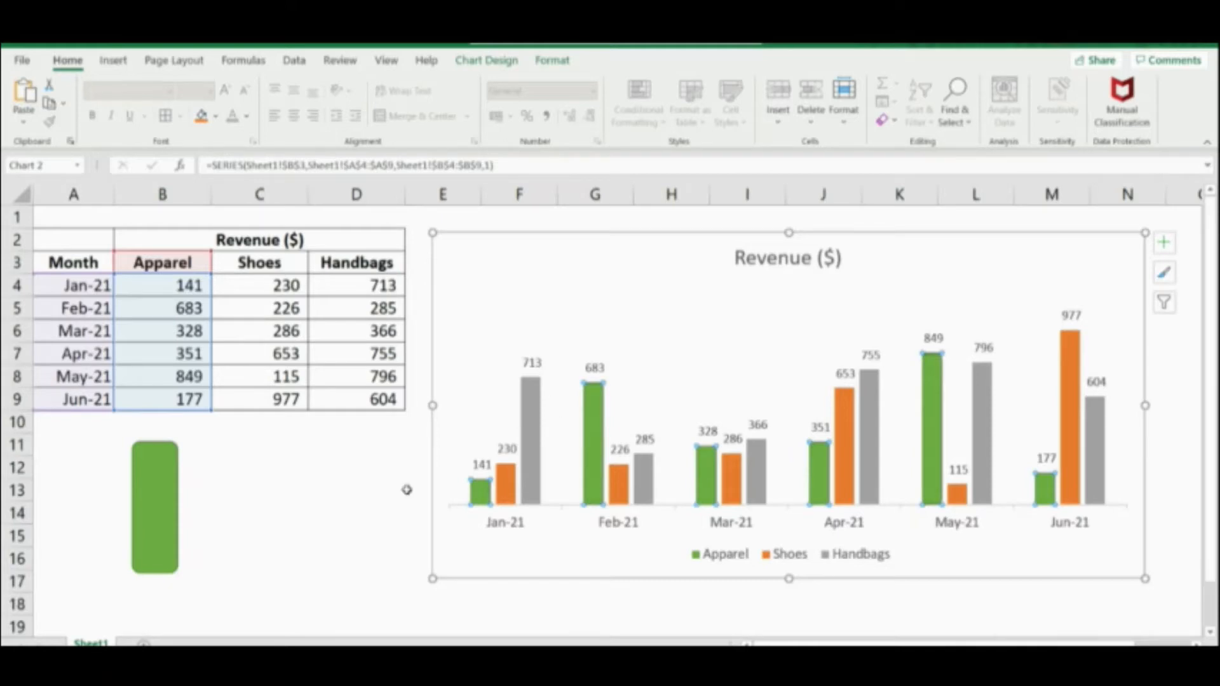
{"action": "left_click", "coordinate": [381, 493]}
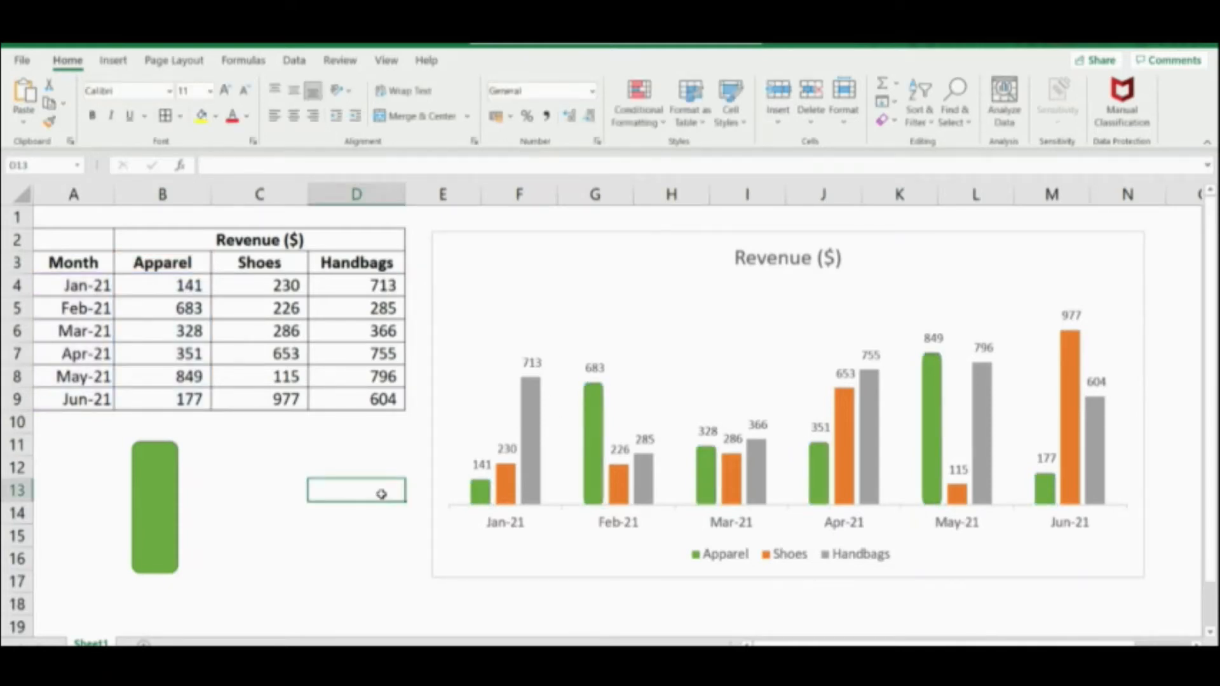
{"action": "left_click", "coordinate": [274, 469]}
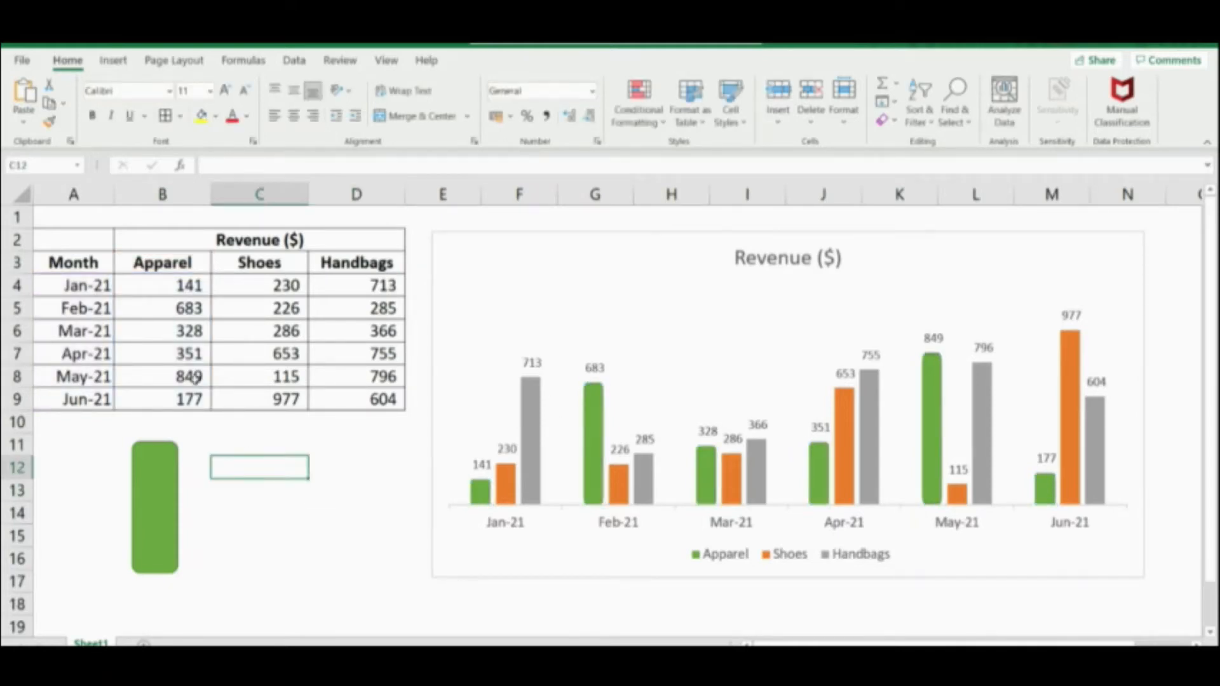
Step: Apply the solid gold shape style to the rounded rectangle below the table
{"action": "left_click", "coordinate": [162, 503]}
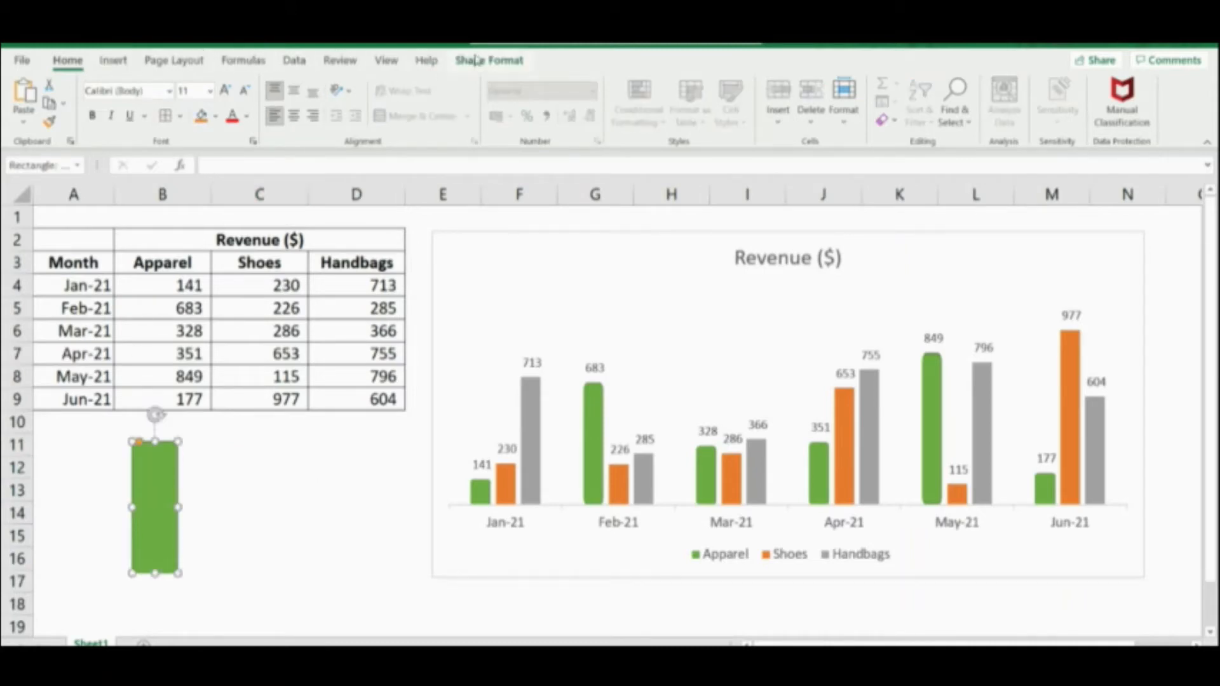
{"action": "left_click", "coordinate": [478, 62]}
{"action": "left_click", "coordinate": [524, 117]}
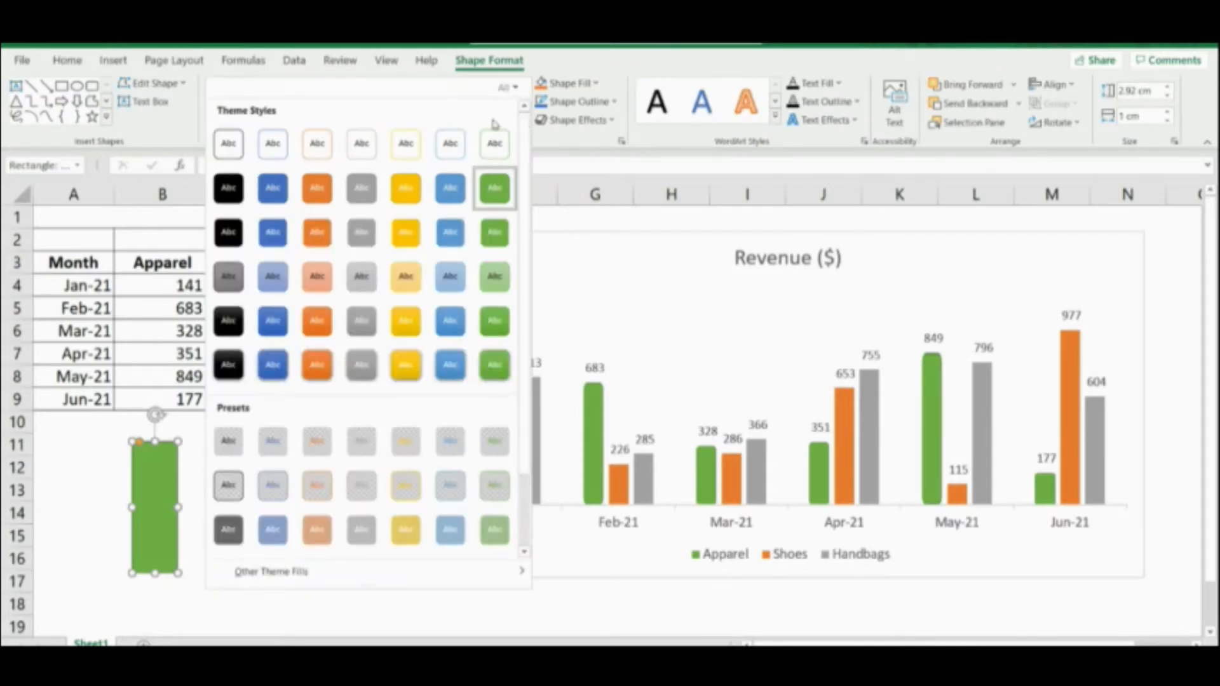
{"action": "left_click", "coordinate": [413, 192]}
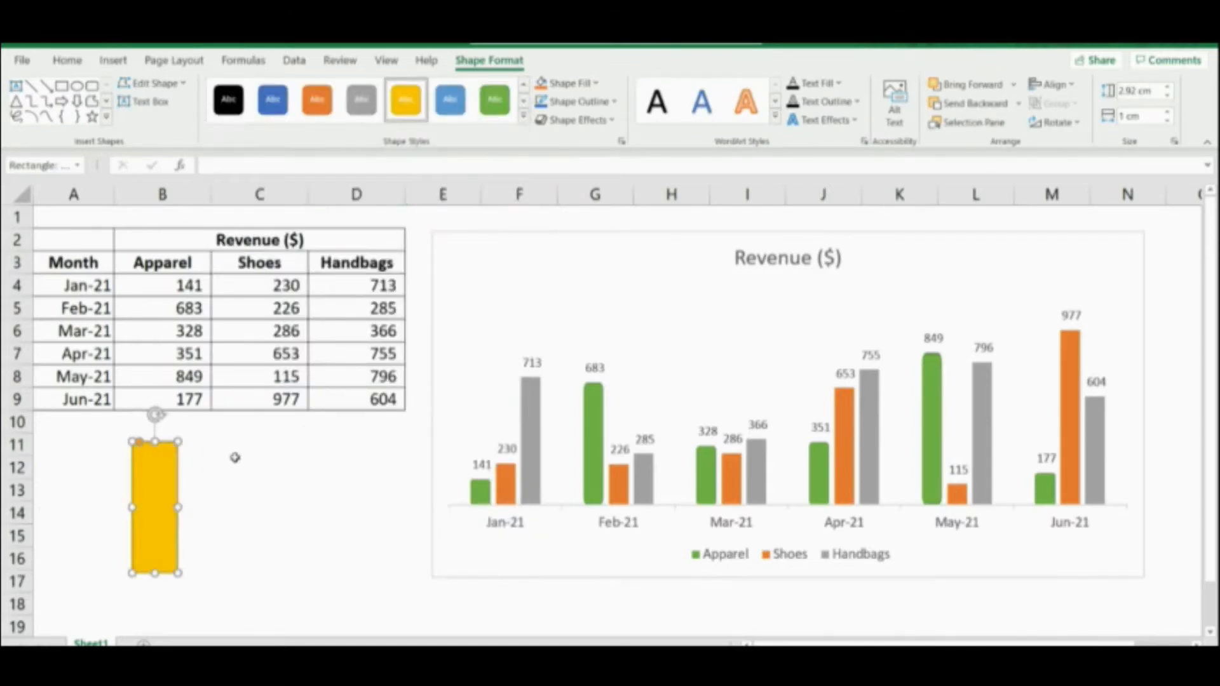
{"action": "left_click", "coordinate": [234, 452]}
Step: Copy the gold rounded rectangle and paste it onto the Shoes columns of the chart
{"action": "left_click", "coordinate": [146, 500]}
{"action": "left_click", "coordinate": [622, 487]}
{"action": "key", "text": "ctrl+v"}
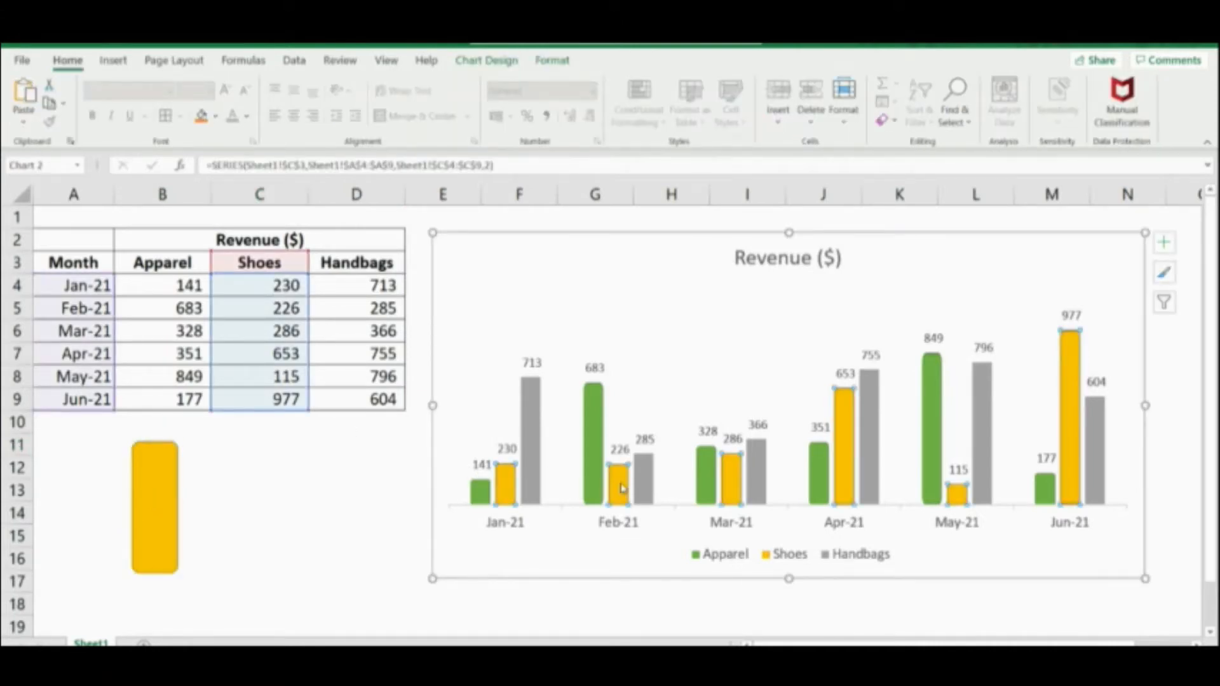
{"action": "left_click", "coordinate": [395, 468]}
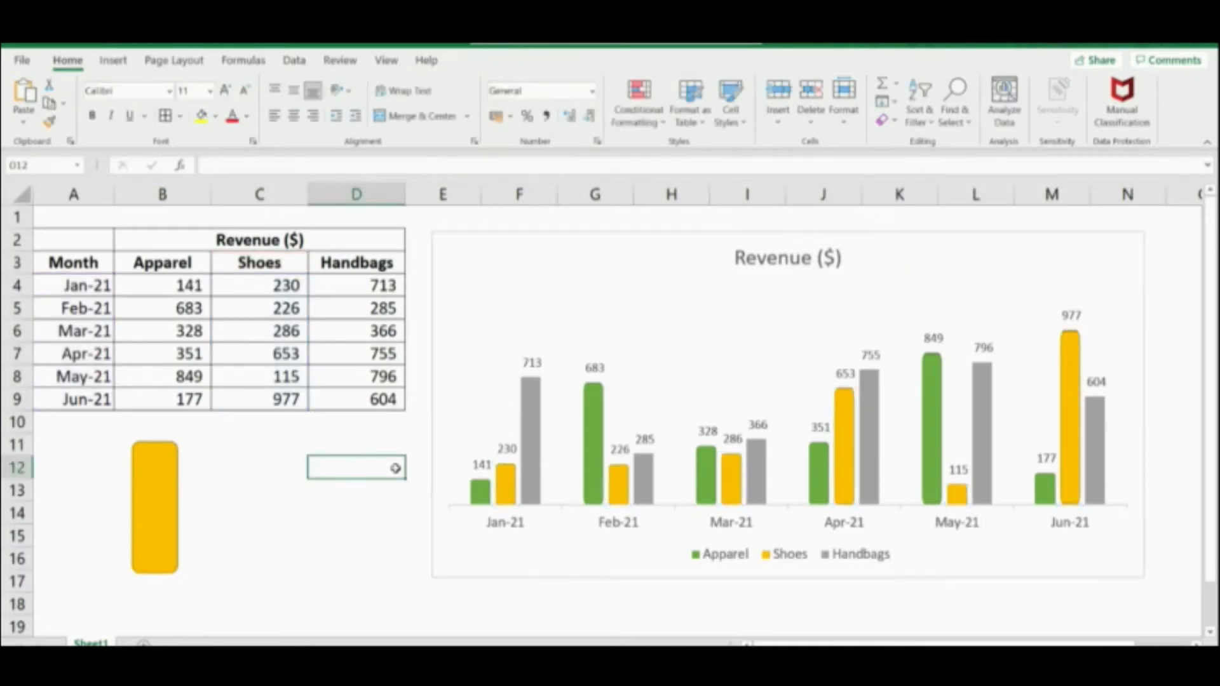
Step: Apply the light blue gradient shape style to the rounded rectangle below the table
{"action": "left_click", "coordinate": [174, 516]}
{"action": "left_click", "coordinate": [505, 64]}
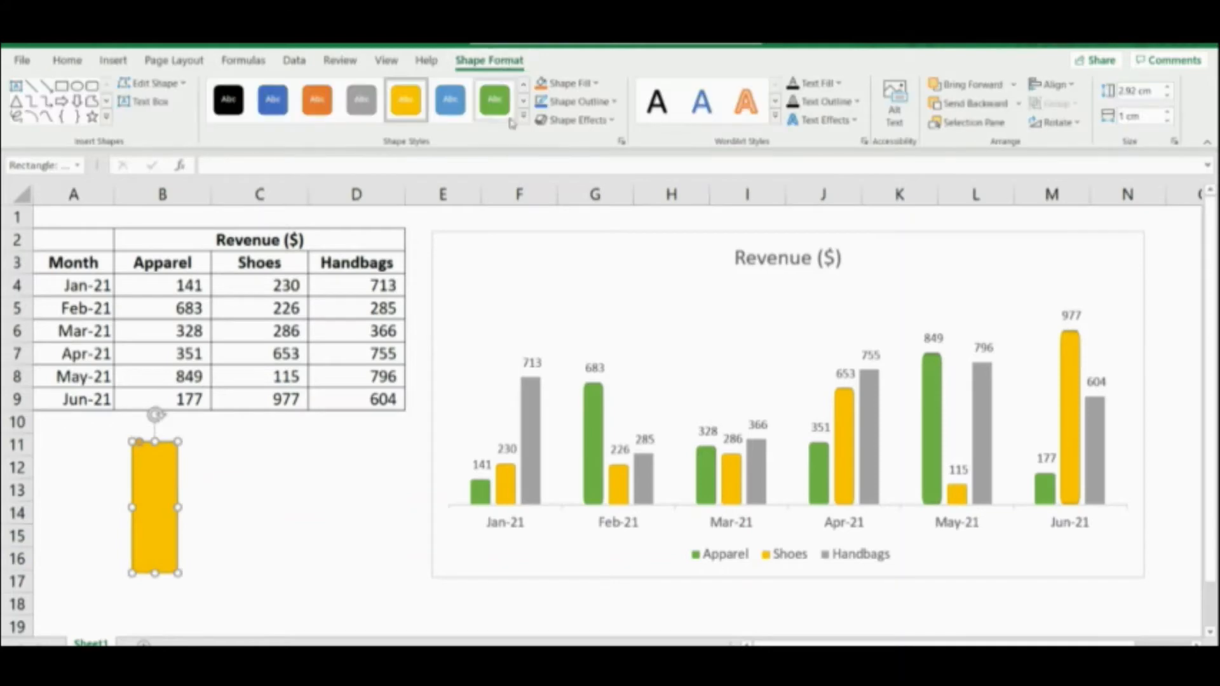
{"action": "left_click", "coordinate": [524, 120]}
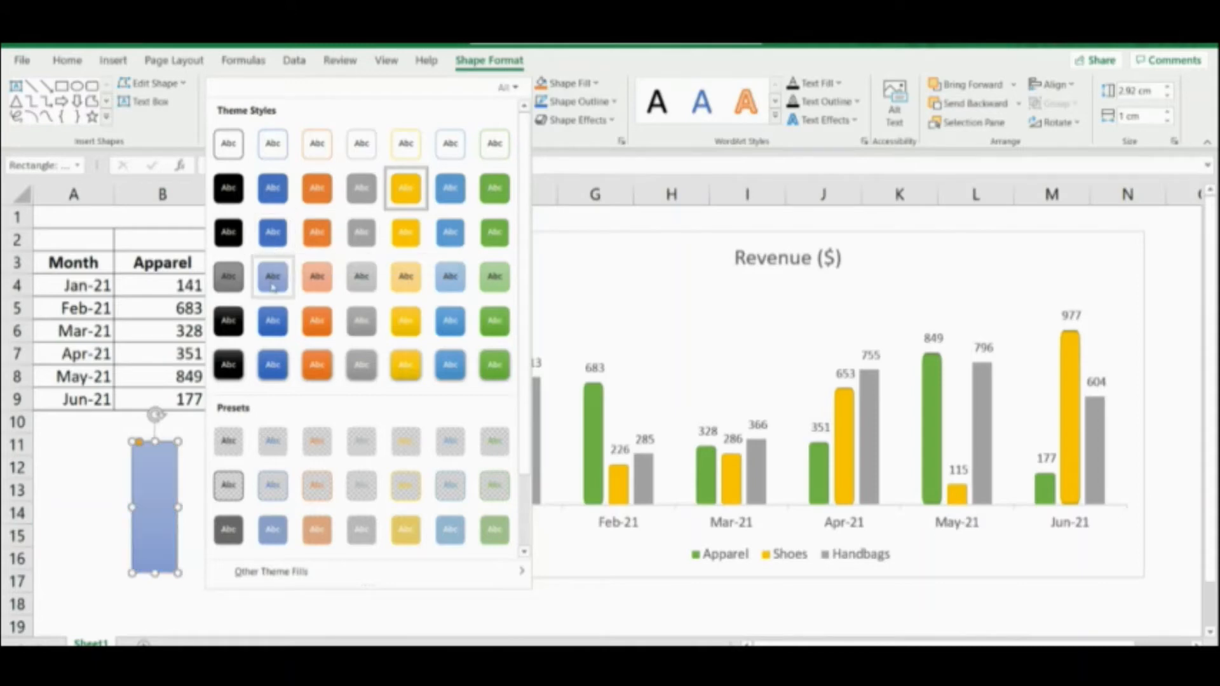
{"action": "left_click", "coordinate": [272, 286]}
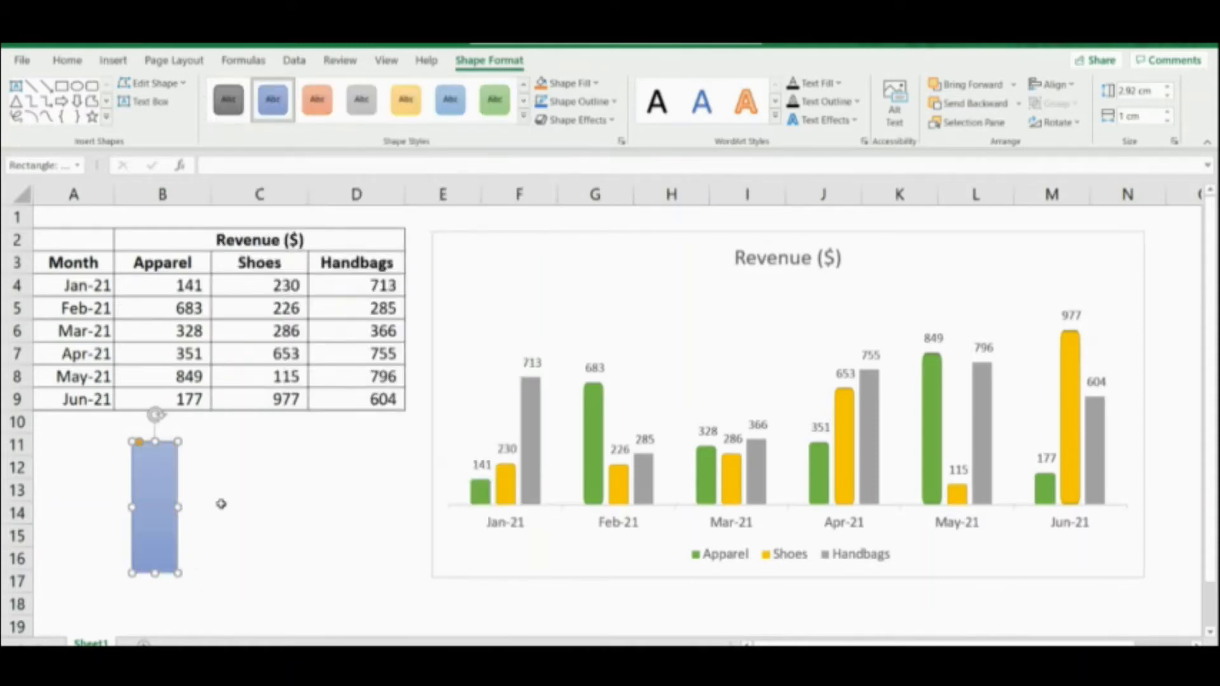
{"action": "left_click", "coordinate": [219, 498]}
Step: Copy the light blue rounded rectangle and paste it onto the Handbags columns of the chart
{"action": "left_click", "coordinate": [165, 492]}
{"action": "left_click", "coordinate": [535, 416]}
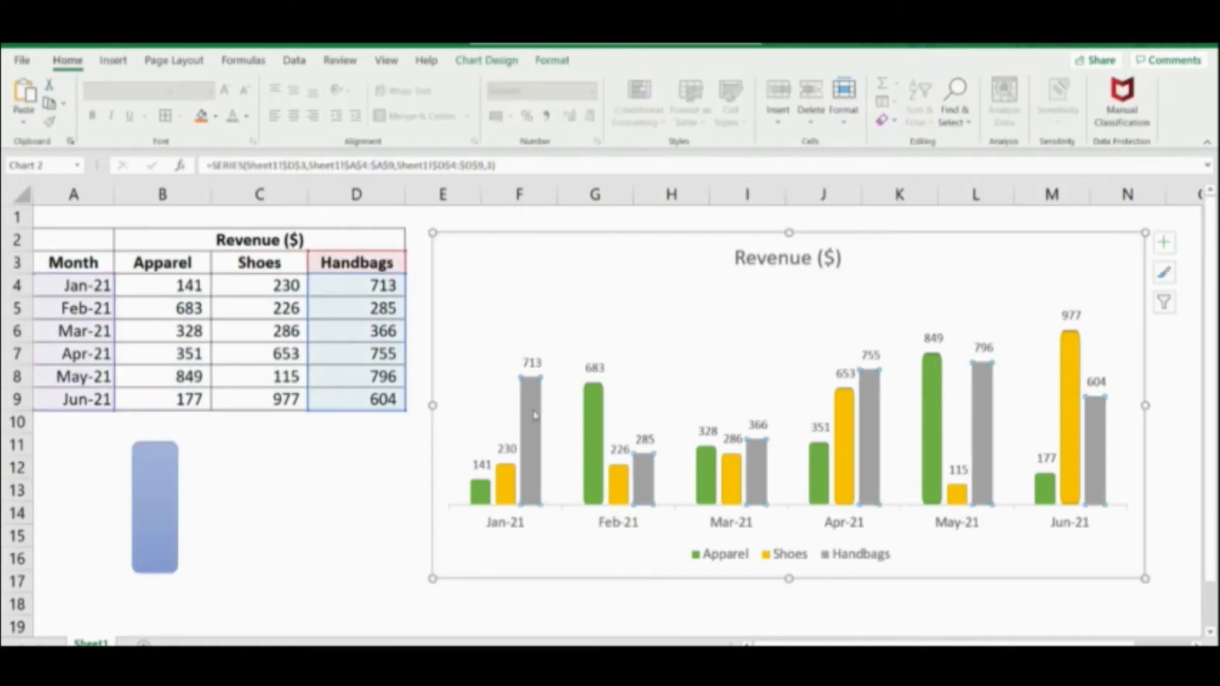
{"action": "key", "text": "ctrl+v"}
{"action": "left_click", "coordinate": [360, 455]}
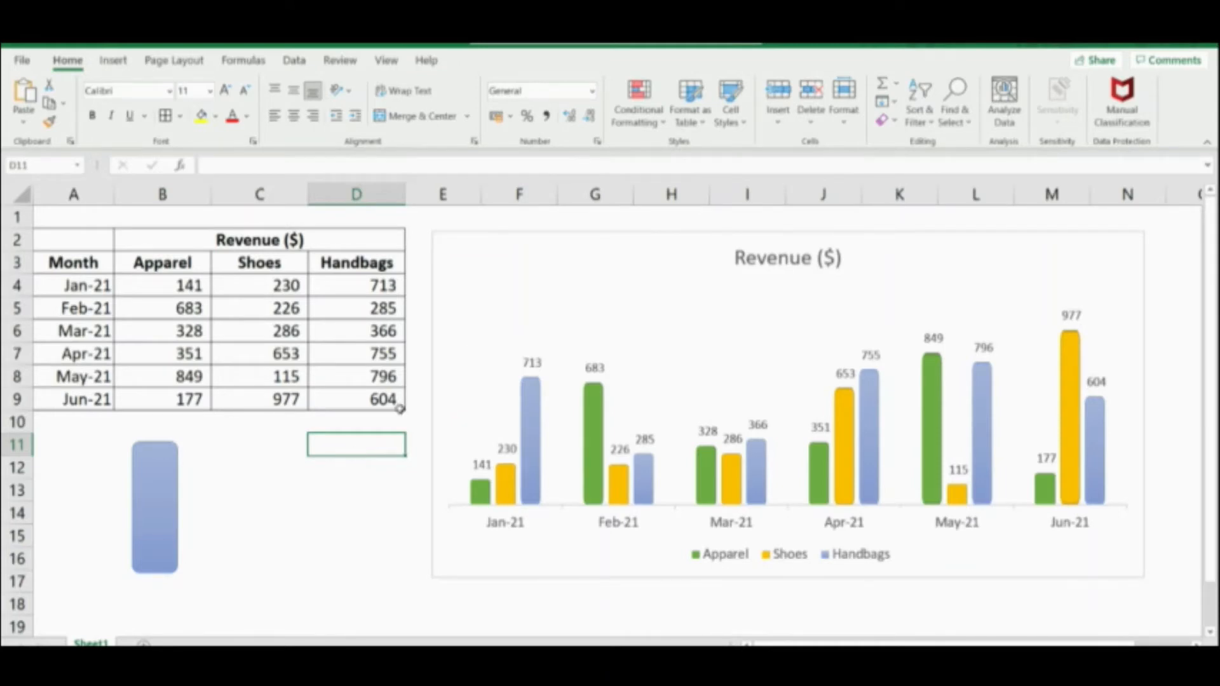
Step: Move the revenue chart up slightly on the worksheet and deselect it
{"action": "left_click_drag", "start_coordinate": [467, 238], "coordinate": [467, 229]}
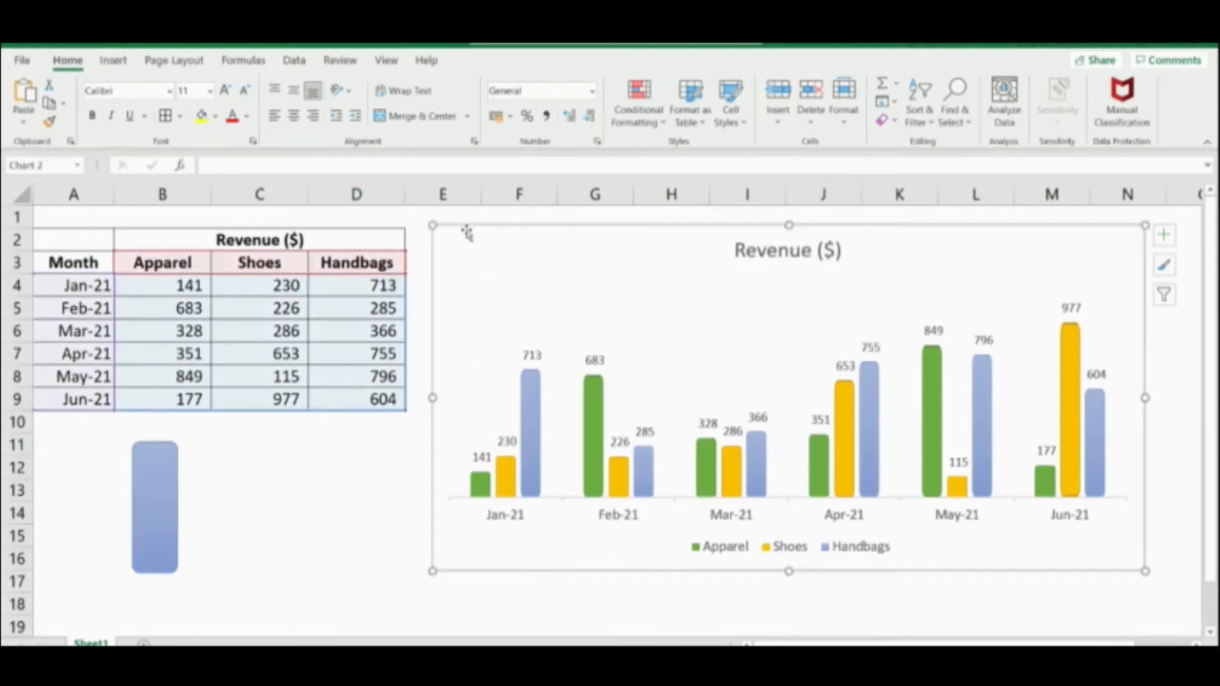
{"action": "left_click", "coordinate": [266, 459]}
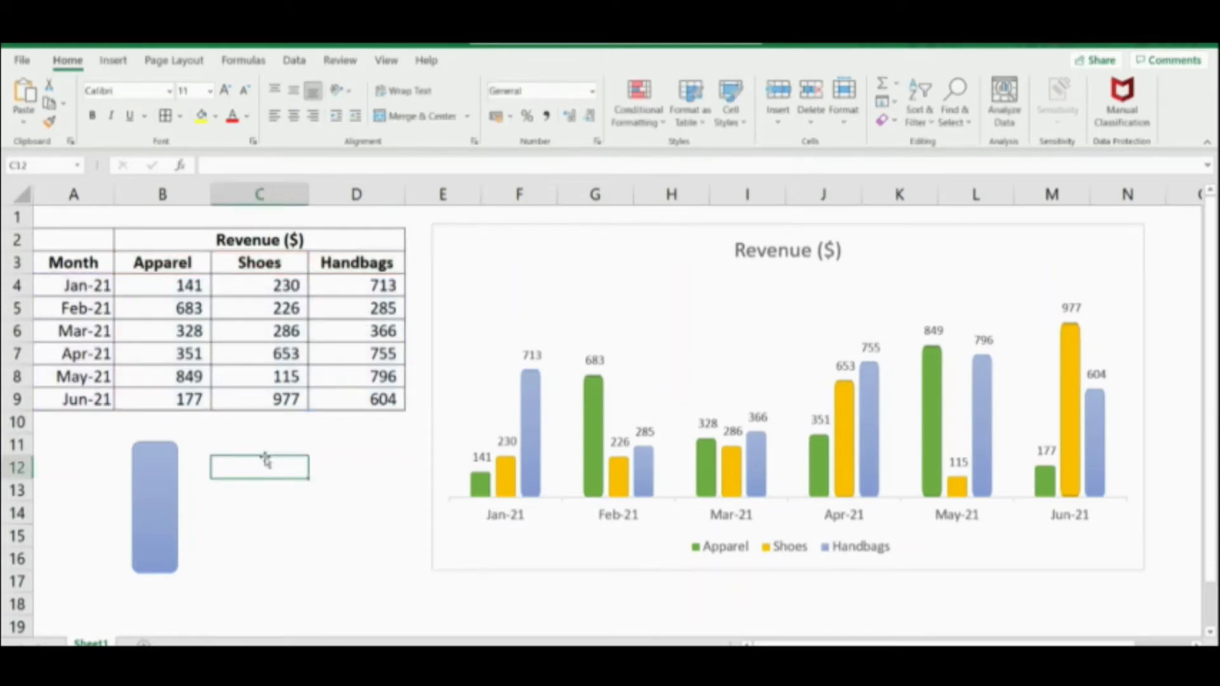
{"action": "left_click", "coordinate": [226, 431]}
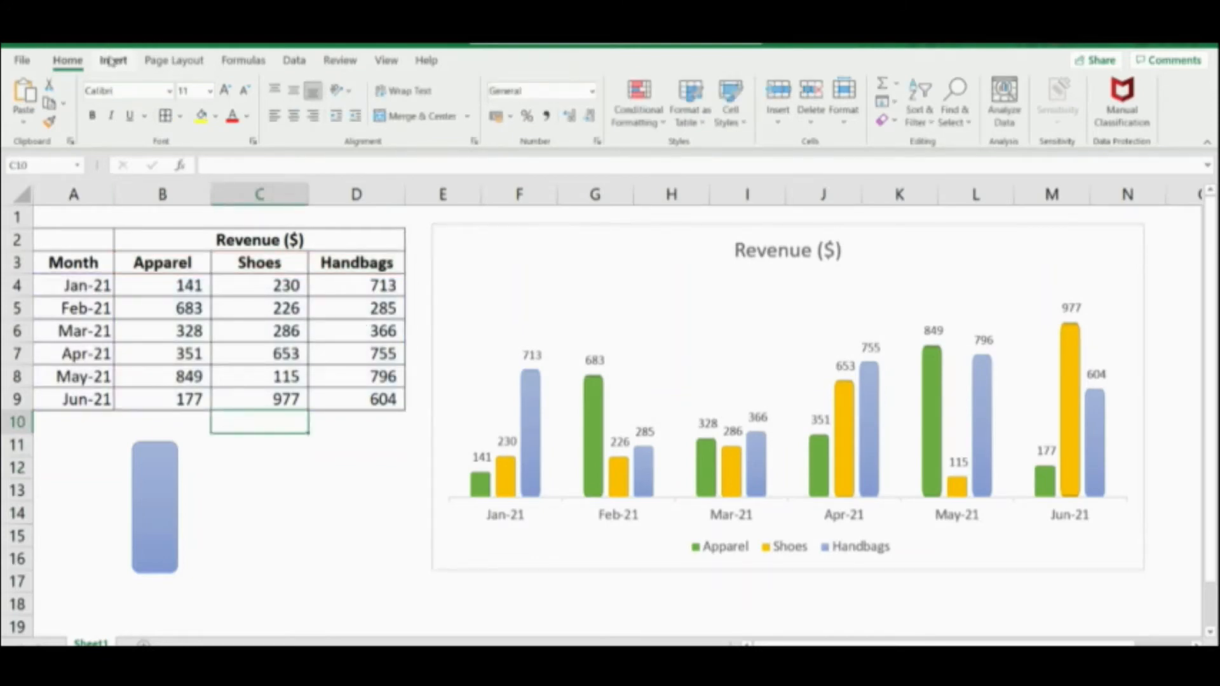
Step: Draw an isosceles triangle about 3.06 cm high and 1.74 cm wide below the Shoes column of the table
{"action": "left_click", "coordinate": [113, 59]}
{"action": "left_click", "coordinate": [248, 84]}
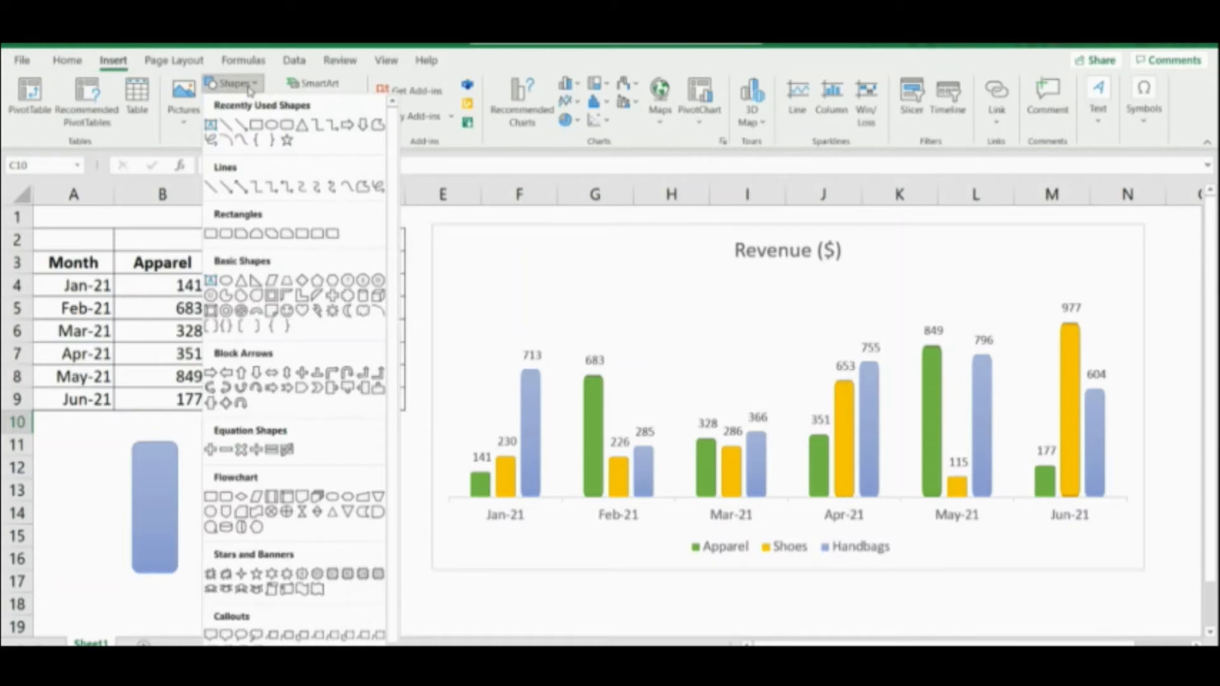
{"action": "key", "text": "Escape"}
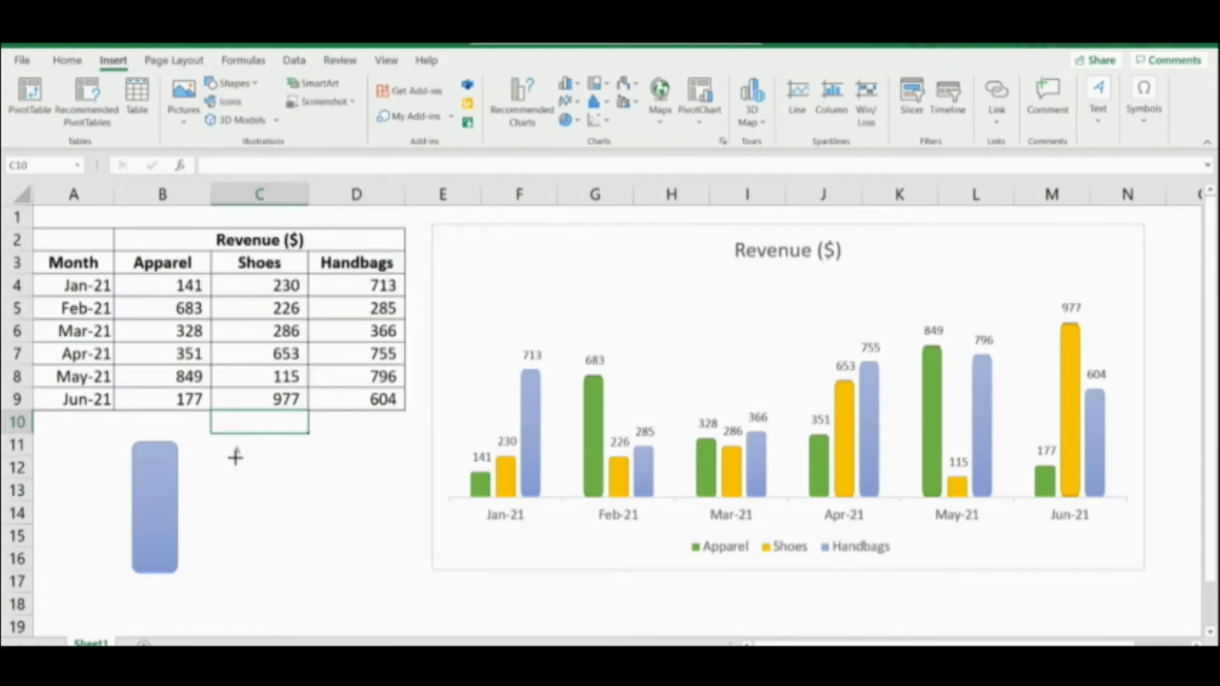
{"action": "mouse_move", "coordinate": [233, 444]}
{"action": "left_mouse_down"}
{"action": "mouse_move", "coordinate": [291, 596]}
{"action": "mouse_move", "coordinate": [313, 584]}
{"action": "left_mouse_up"}
{"action": "left_click", "coordinate": [348, 516]}
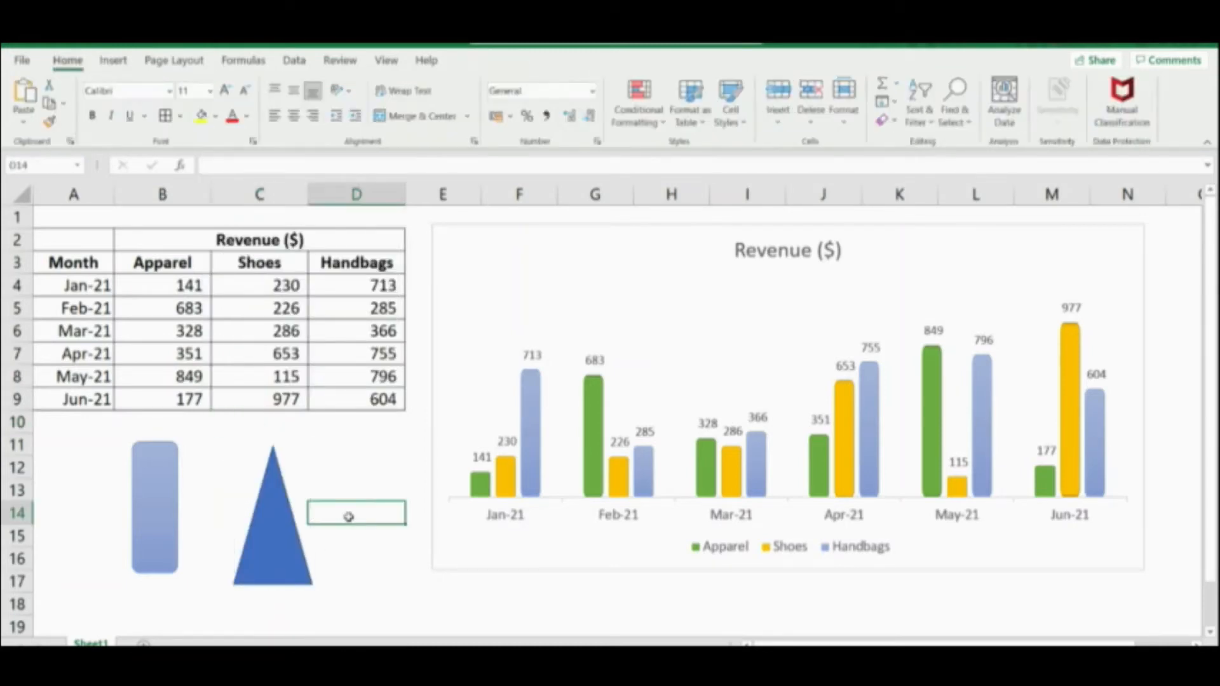
Step: Apply the solid green shape style to the triangle
{"action": "left_click", "coordinate": [271, 530]}
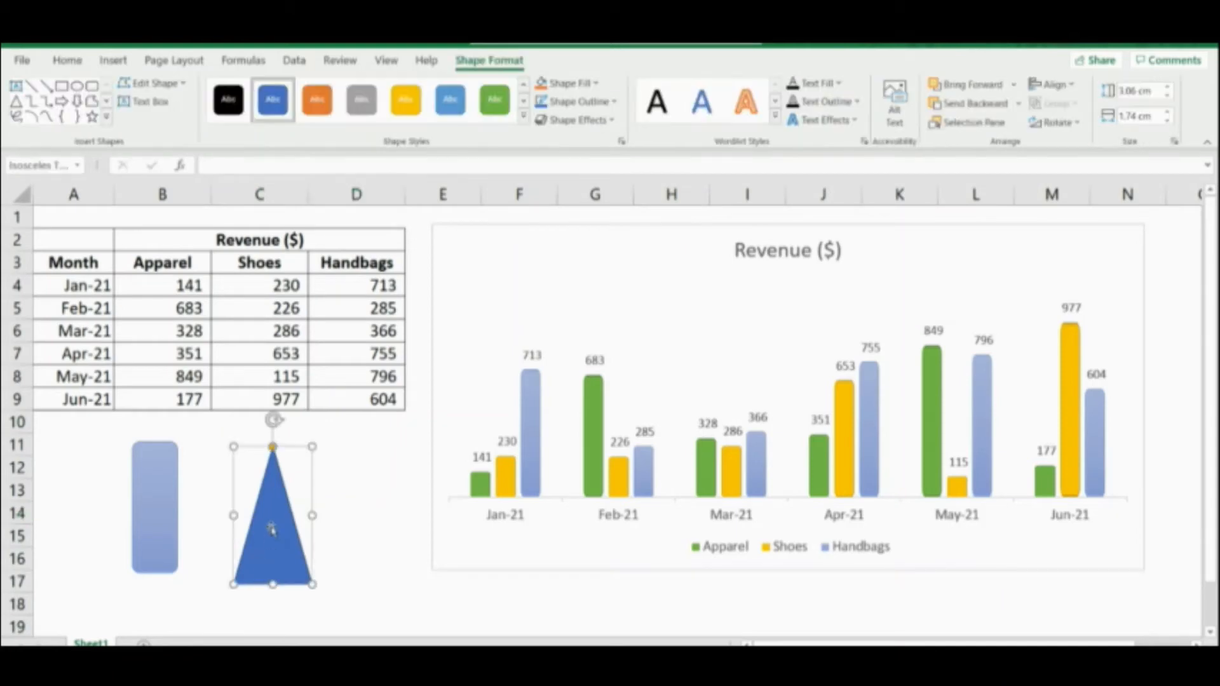
{"action": "left_click", "coordinate": [494, 100]}
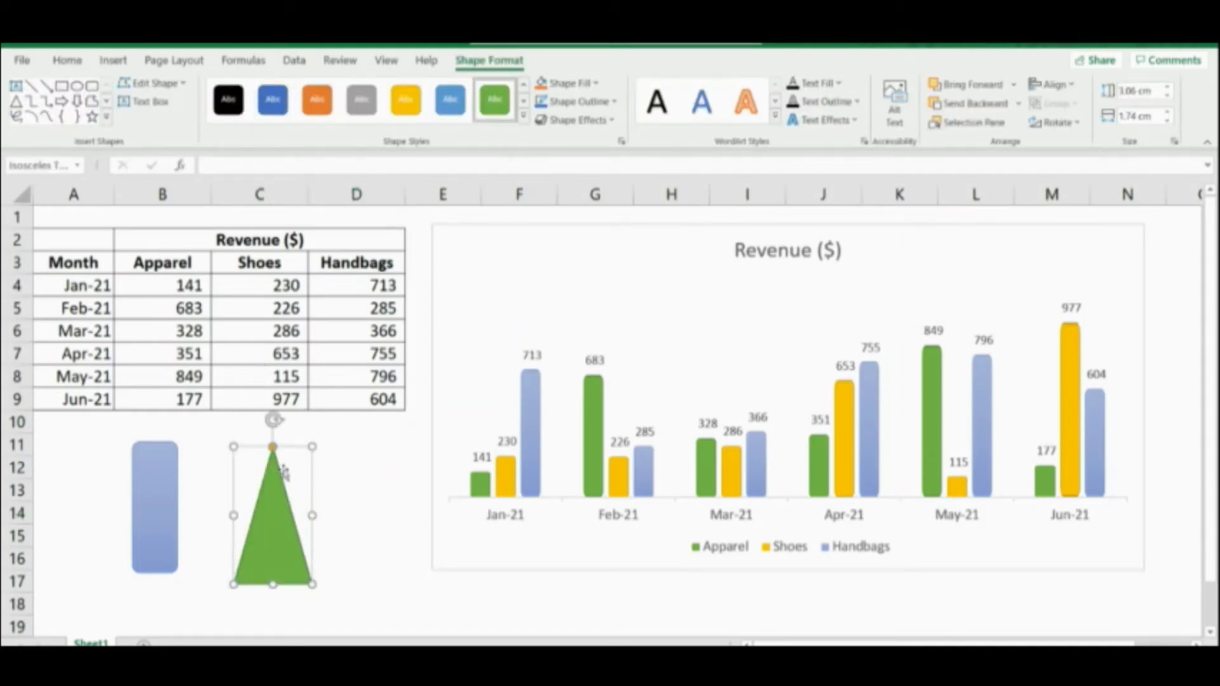
{"action": "left_click", "coordinate": [384, 516]}
Step: Copy the green triangle and paste it onto the Apparel columns of the chart
{"action": "left_click", "coordinate": [289, 545]}
{"action": "left_click", "coordinate": [595, 411]}
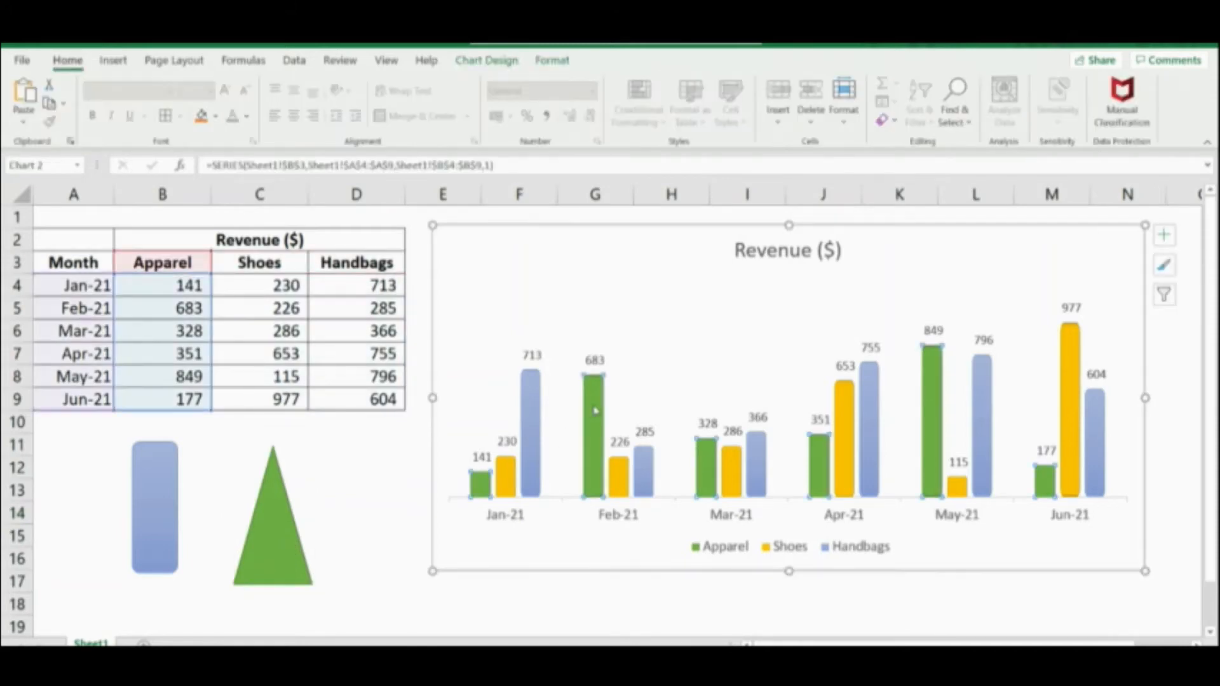
{"action": "key", "text": "ctrl+v"}
{"action": "left_click", "coordinate": [398, 480]}
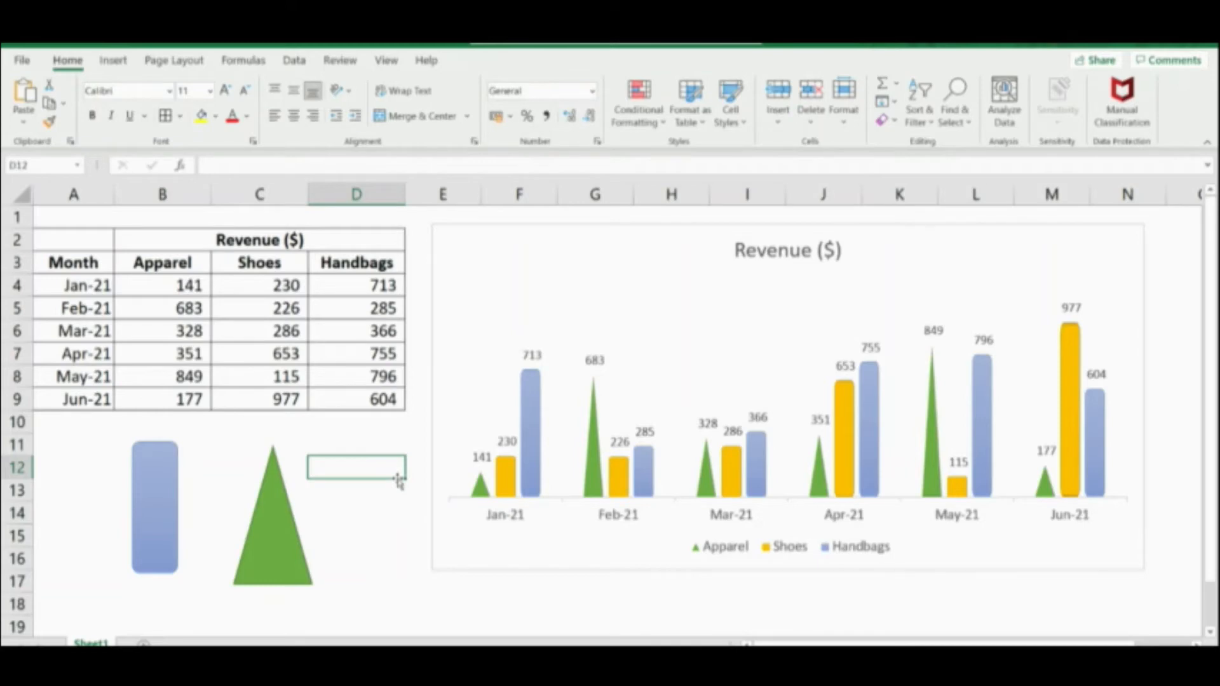
Step: Apply the solid orange shape style to the triangle below the table
{"action": "left_click", "coordinate": [304, 555]}
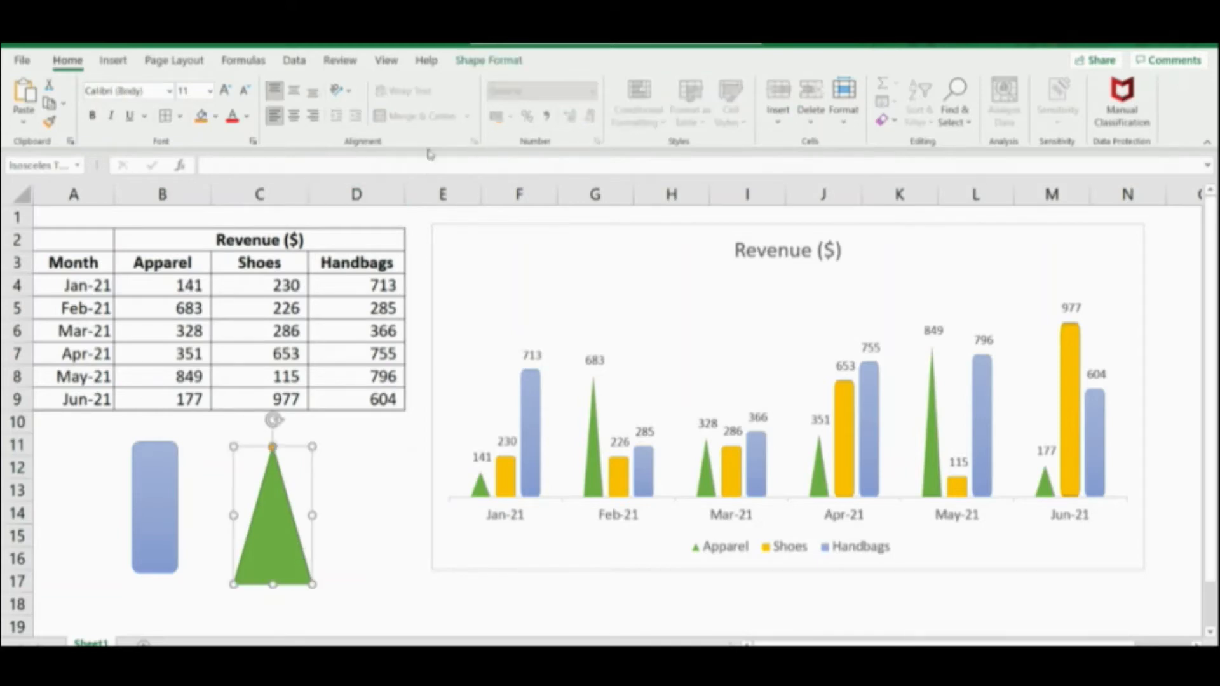
{"action": "left_click", "coordinate": [489, 60]}
{"action": "left_click", "coordinate": [523, 125]}
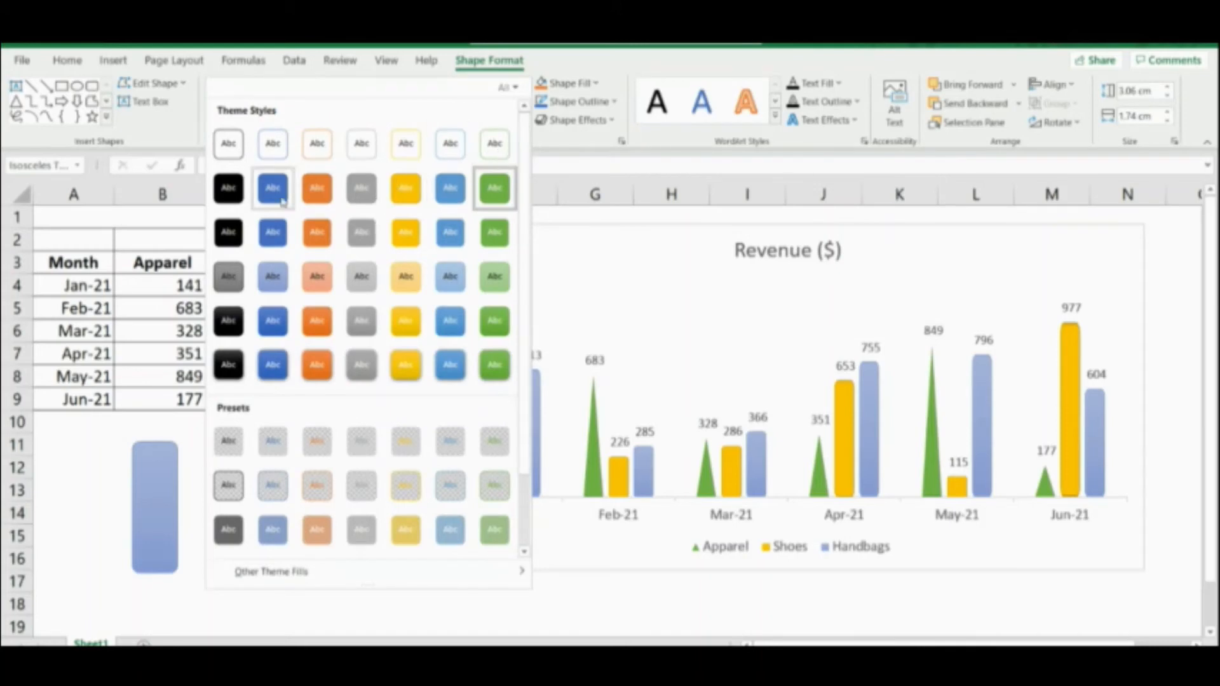
{"action": "left_click", "coordinate": [322, 197]}
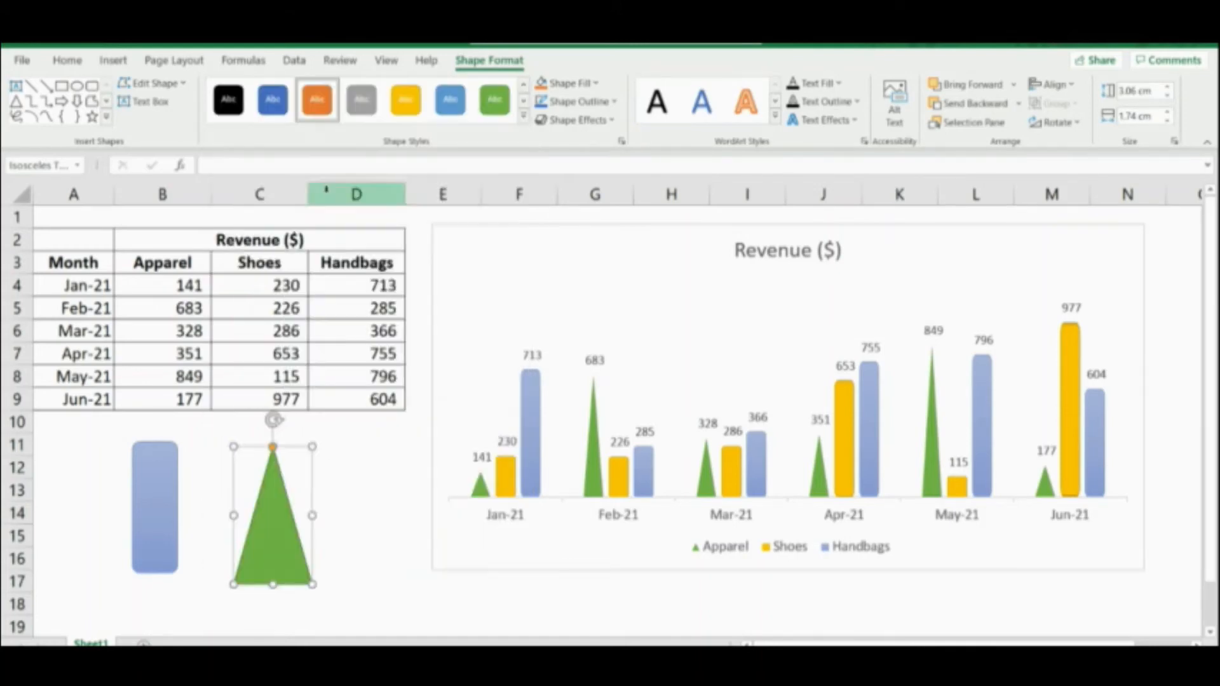
{"action": "left_click", "coordinate": [348, 473]}
Step: Copy the orange triangle and paste it onto the Shoes columns of the chart
{"action": "left_click", "coordinate": [275, 545]}
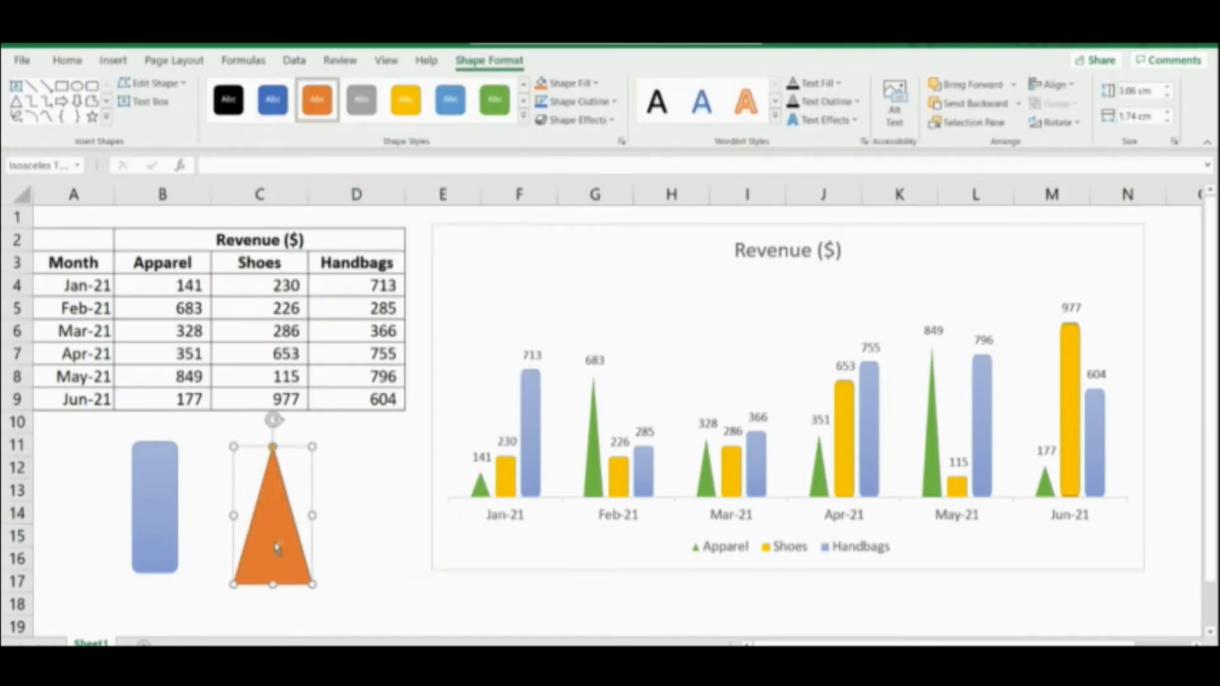
{"action": "left_click", "coordinate": [512, 471]}
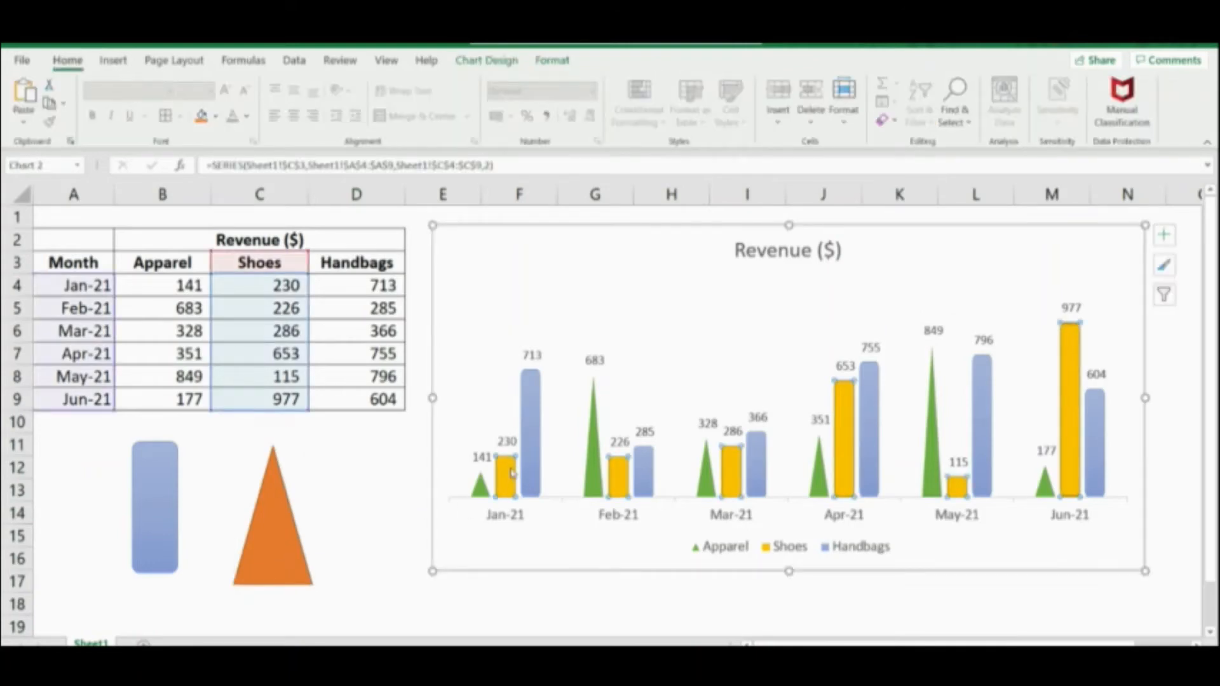
{"action": "key", "text": "ctrl+v"}
{"action": "left_click", "coordinate": [369, 451]}
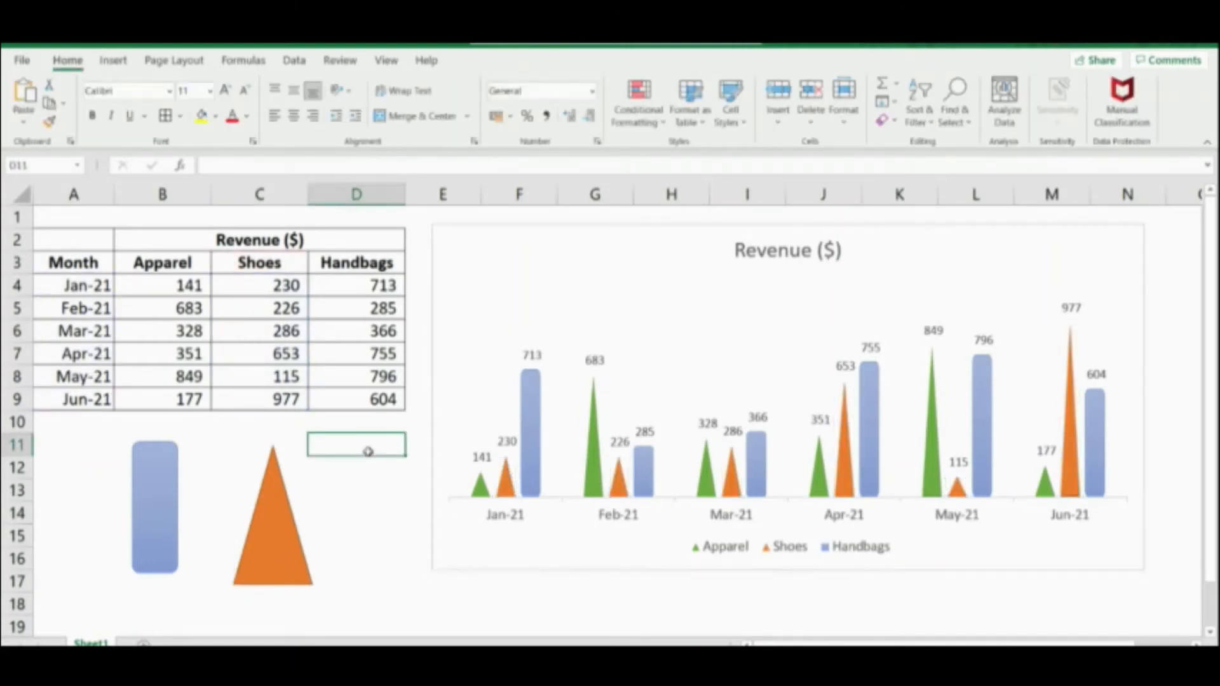
Step: Change the triangle's solid fill color to blue-gray in its shape formatting options and close them
{"action": "left_click", "coordinate": [278, 505]}
{"action": "right_click", "coordinate": [259, 506]}
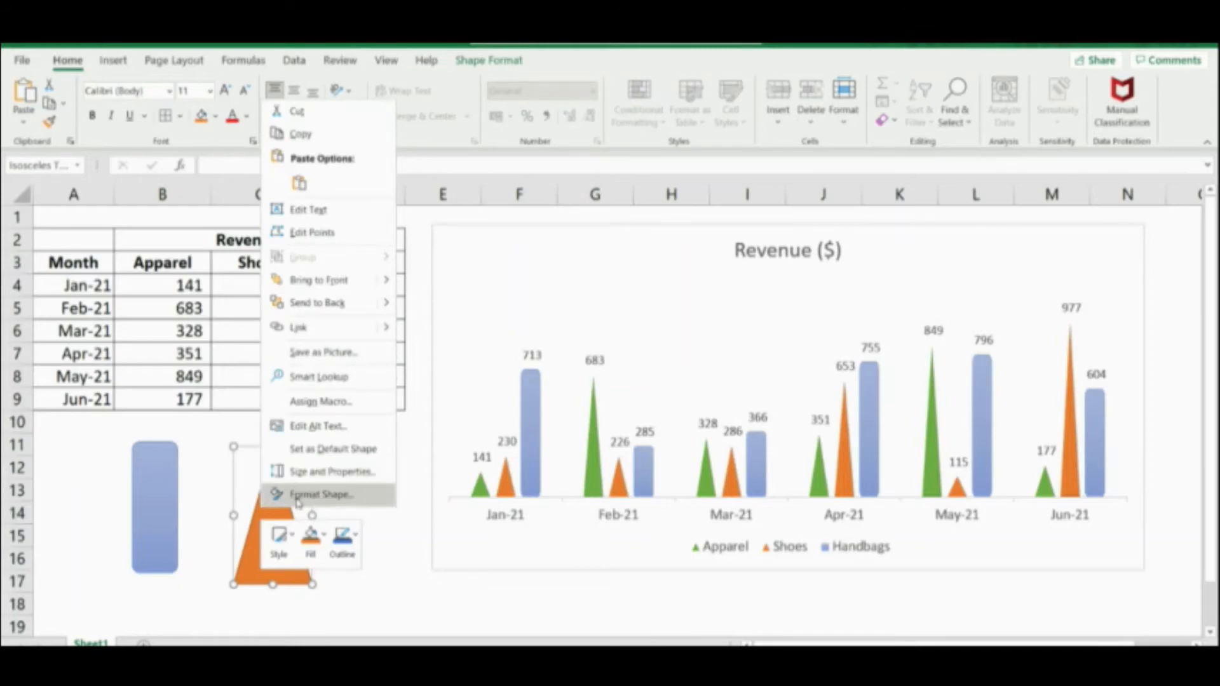
{"action": "left_click", "coordinate": [286, 491]}
{"action": "left_click", "coordinate": [1025, 288]}
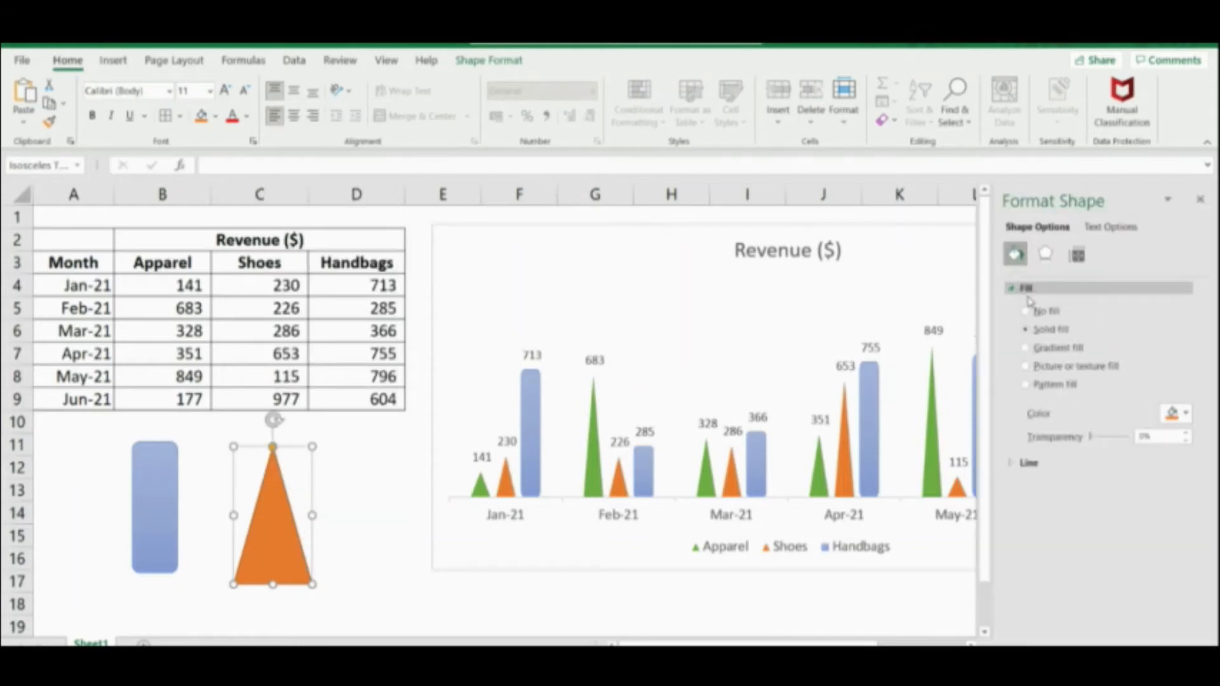
{"action": "left_click", "coordinate": [1173, 414]}
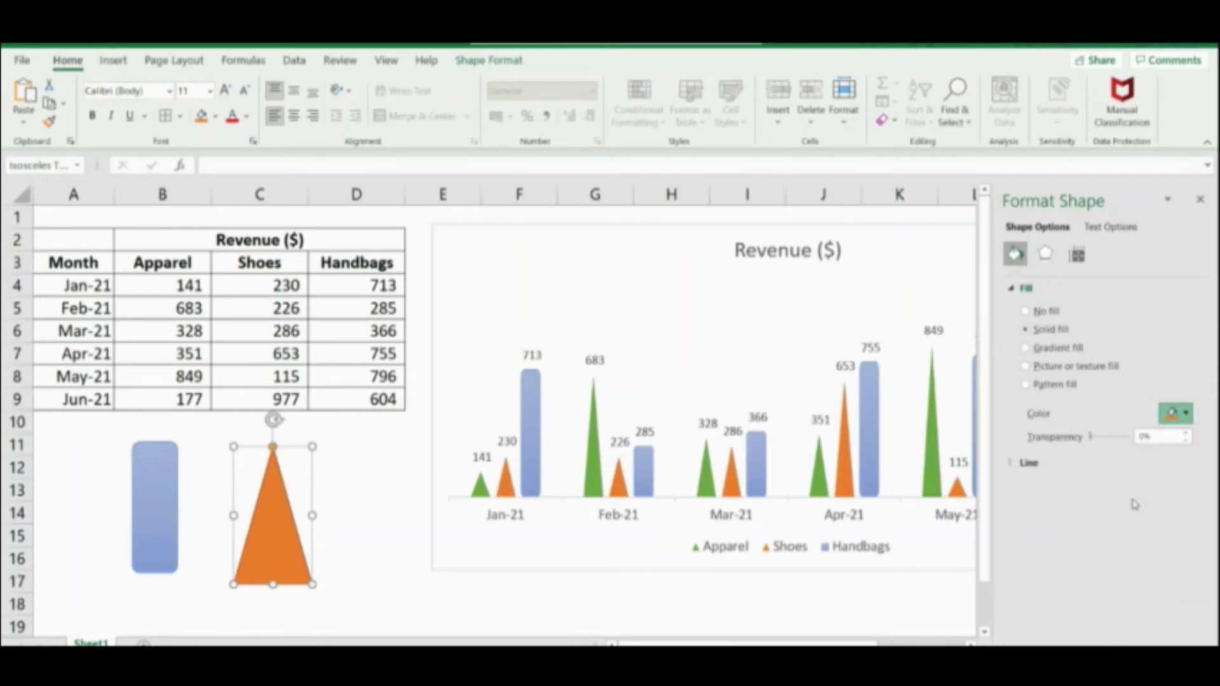
{"action": "left_click", "coordinate": [1134, 505]}
{"action": "left_click", "coordinate": [1200, 200]}
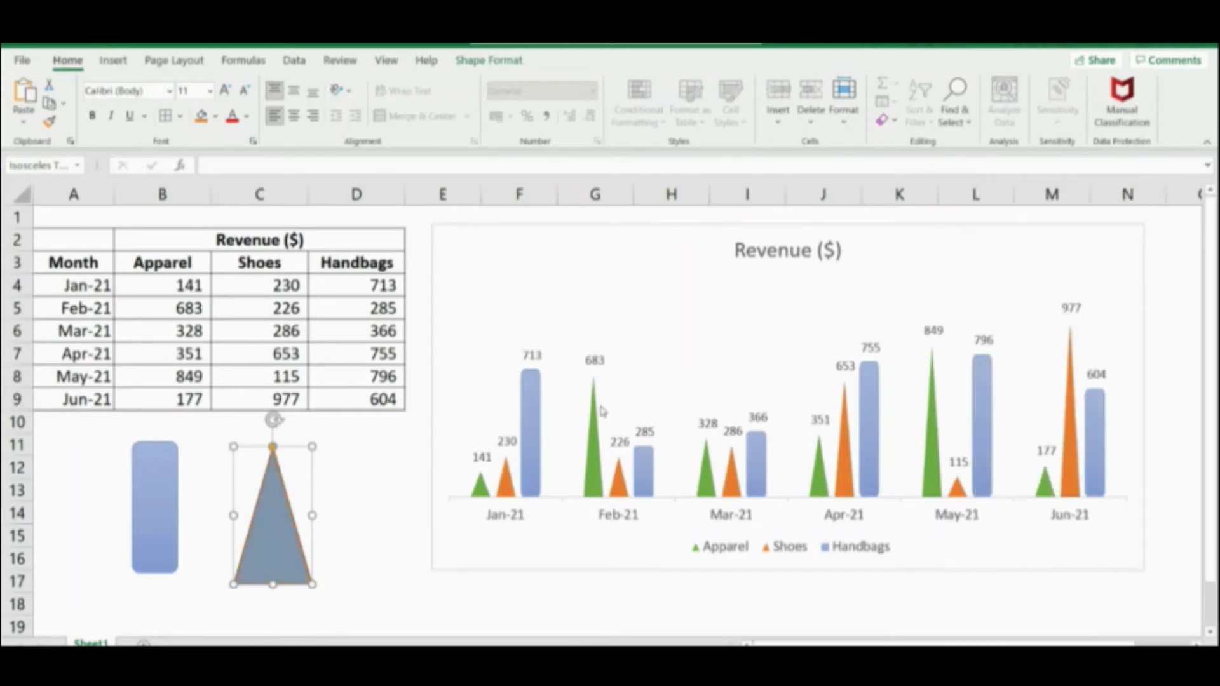
Step: Set the outline color of the blue-gray triangle to a blue theme shade in its shape formatting options and close them
{"action": "left_click", "coordinate": [350, 485]}
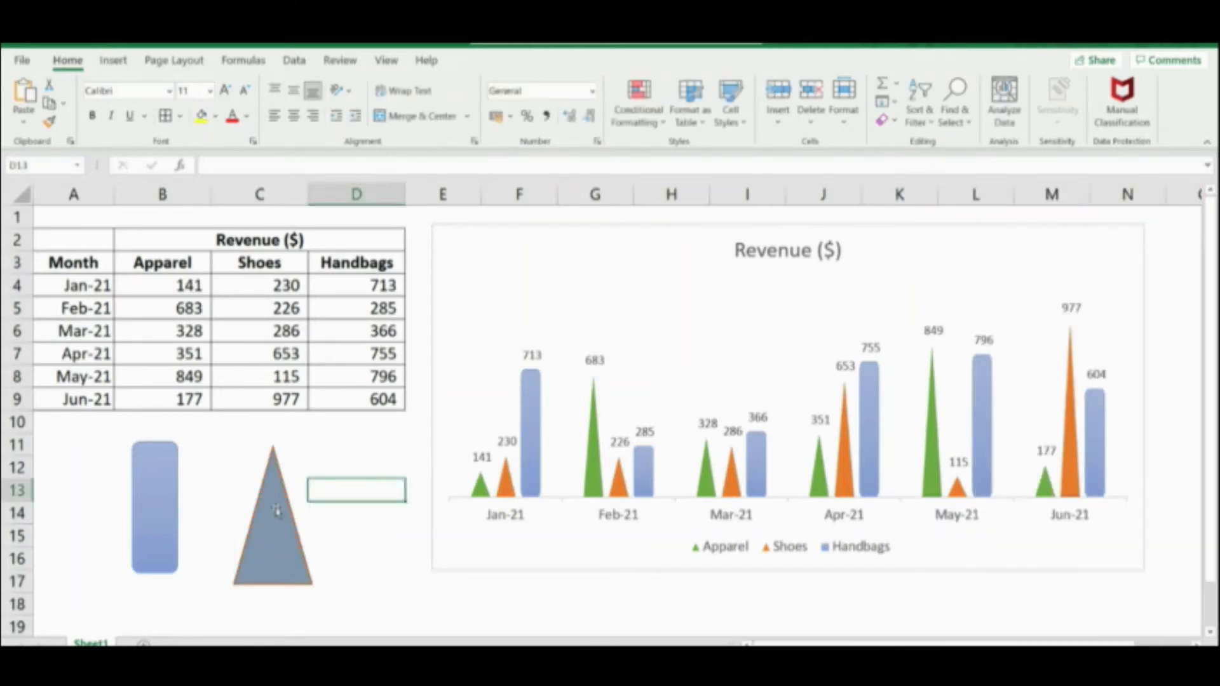
{"action": "right_click", "coordinate": [296, 508]}
{"action": "left_click", "coordinate": [313, 496]}
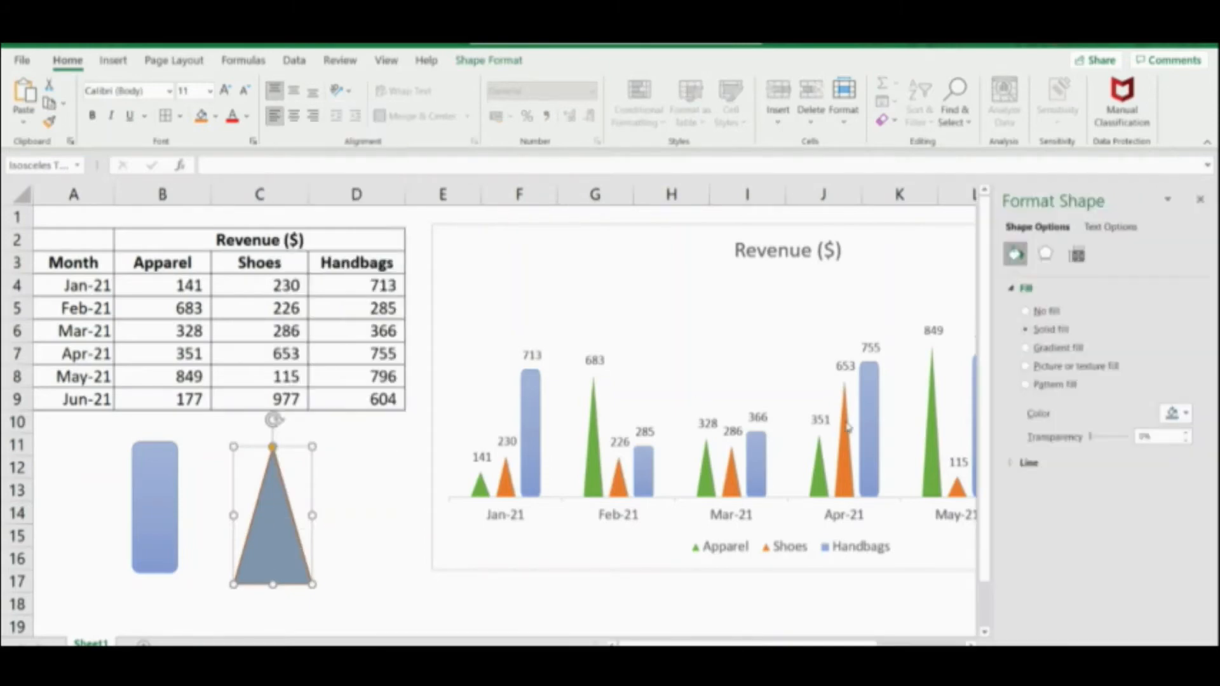
{"action": "left_click", "coordinate": [1029, 462]}
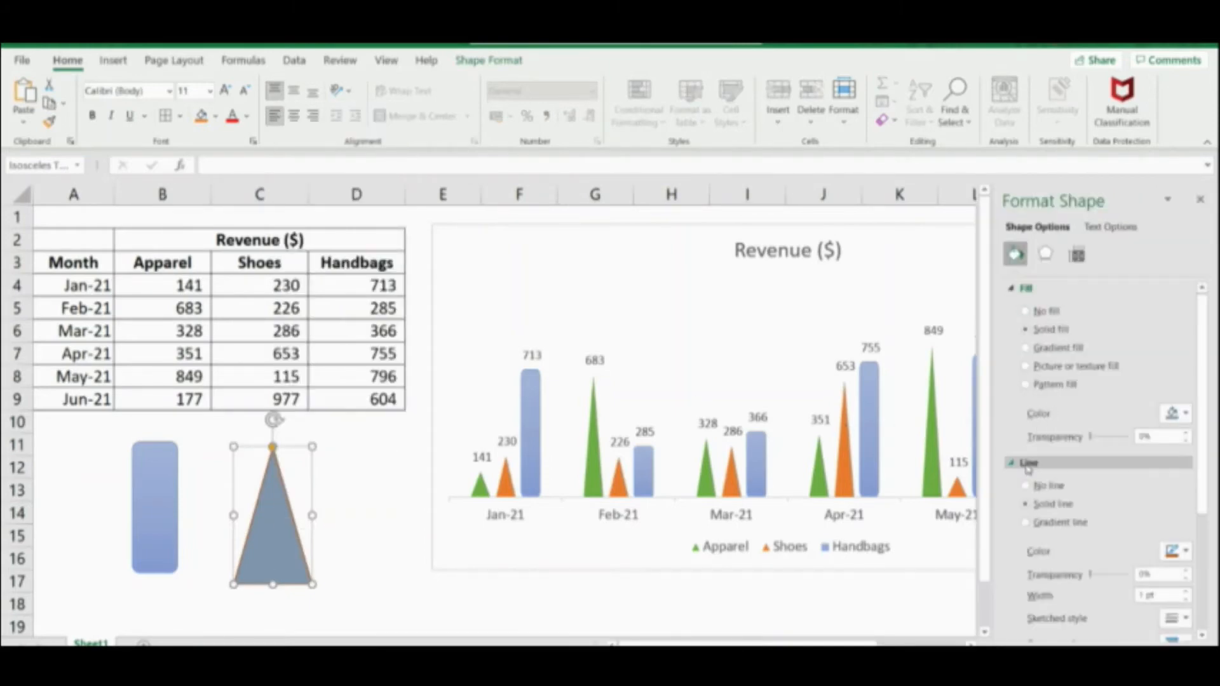
{"action": "left_click", "coordinate": [1176, 551]}
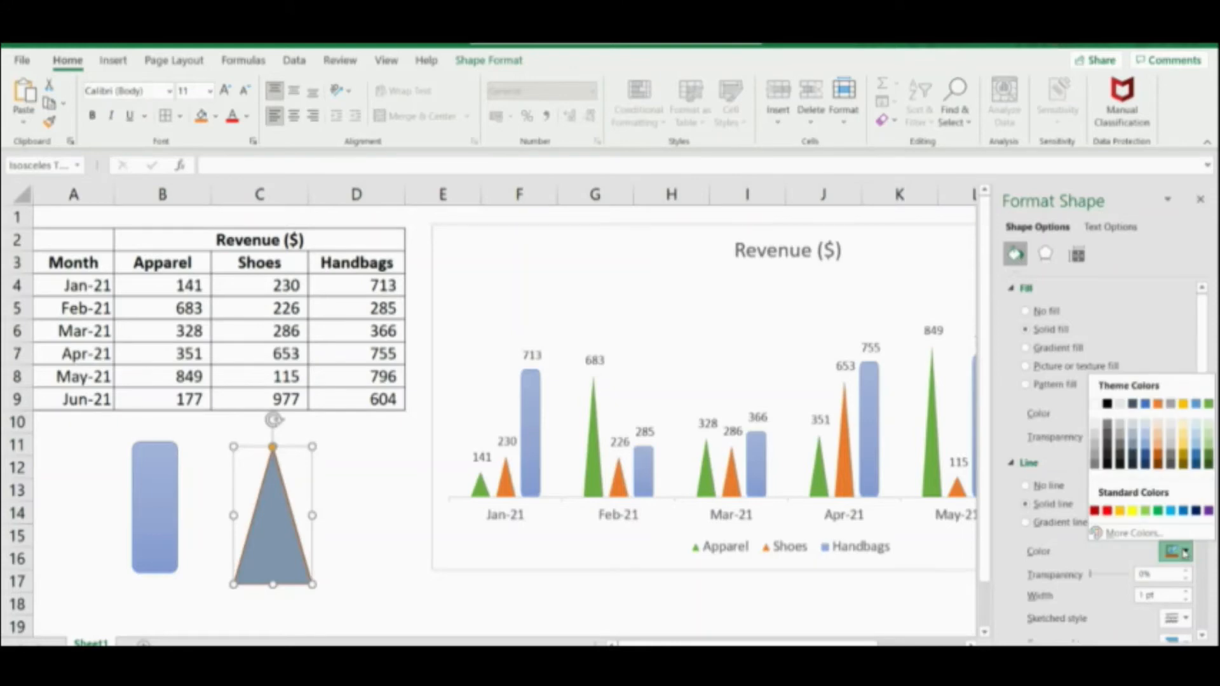
{"action": "left_click", "coordinate": [1142, 449]}
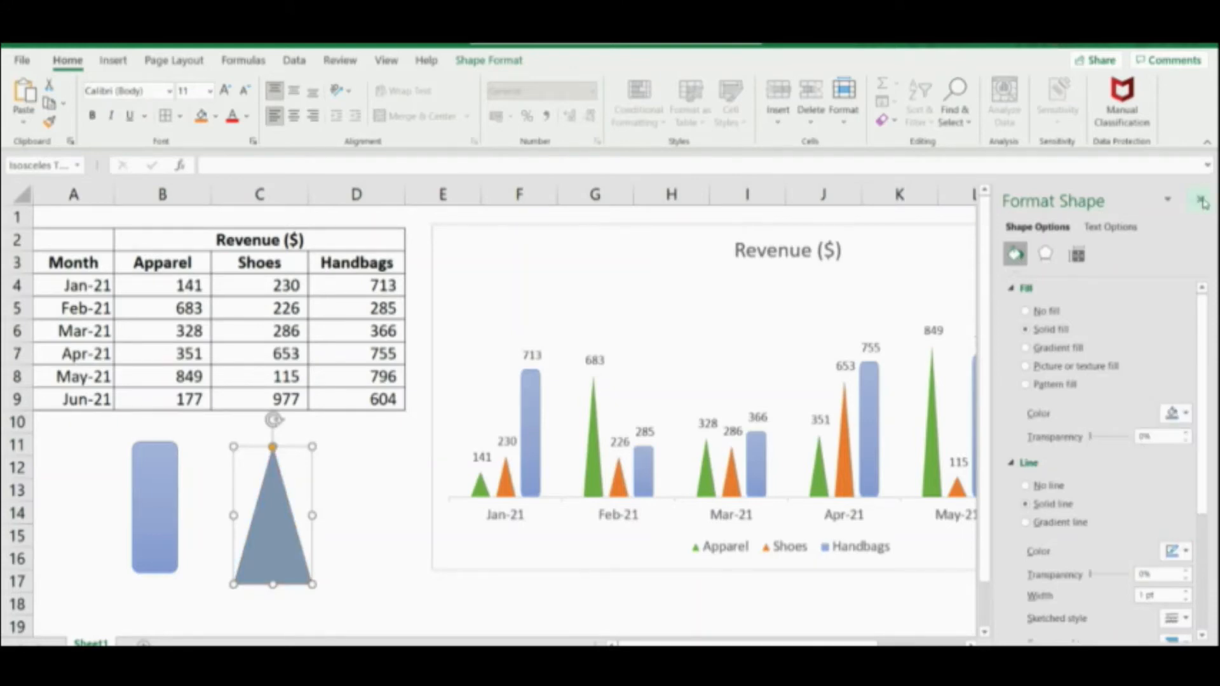
{"action": "left_click", "coordinate": [1201, 201]}
Step: Copy the blue-gray triangle and paste it onto the Handbags columns of the chart
{"action": "left_click", "coordinate": [343, 467]}
{"action": "left_click", "coordinate": [292, 536]}
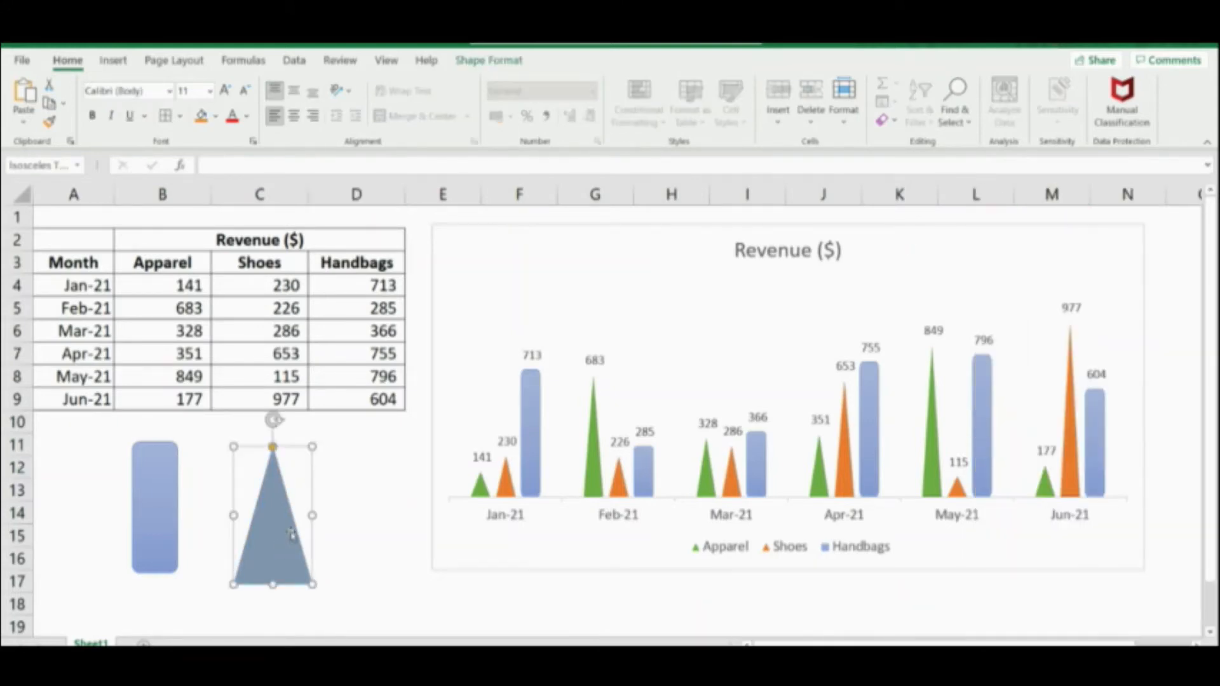
{"action": "left_click", "coordinate": [536, 410]}
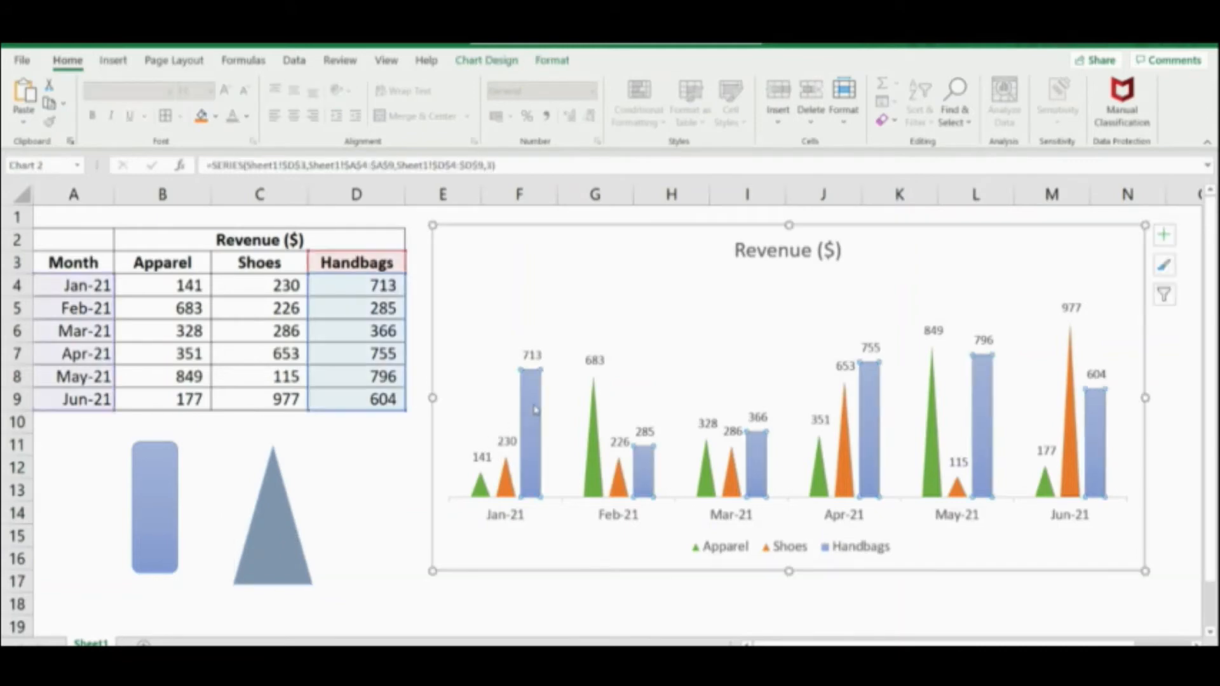
{"action": "key", "text": "ctrl+v"}
{"action": "left_click", "coordinate": [361, 484]}
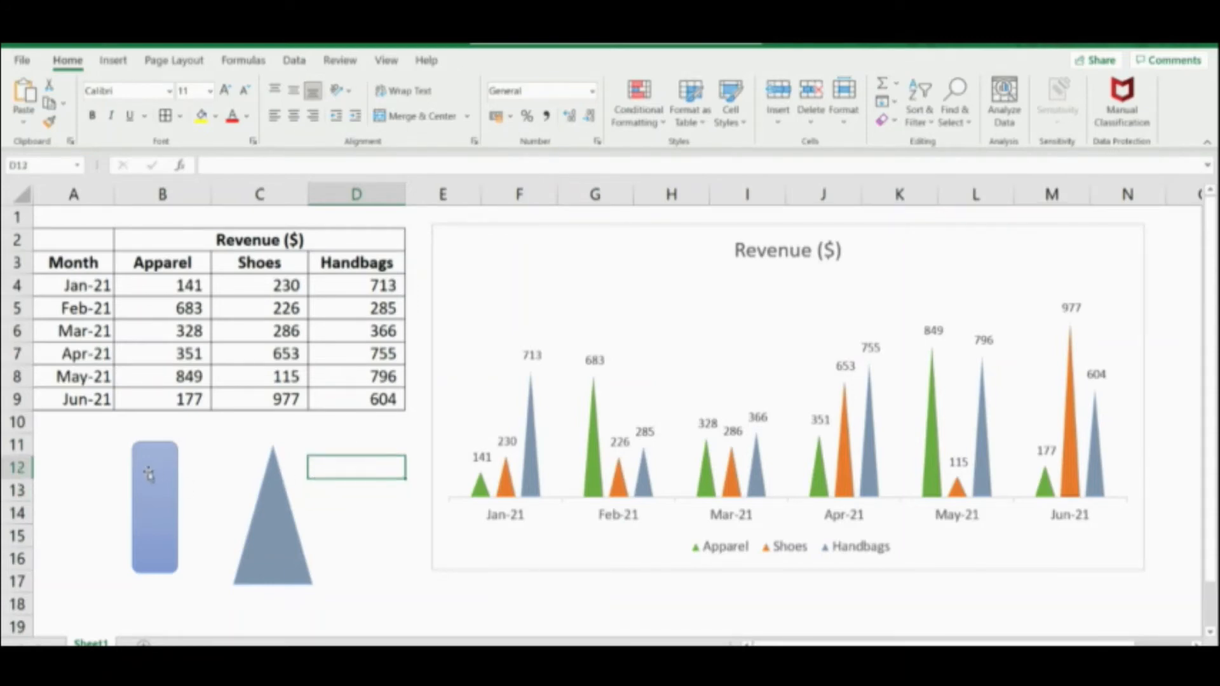
Step: Move the rounded rectangle and the triangle toward column A to free space beside them below the table
{"action": "left_click_drag", "start_coordinate": [146, 468], "coordinate": [87, 468]}
{"action": "left_click_drag", "start_coordinate": [271, 486], "coordinate": [186, 486]}
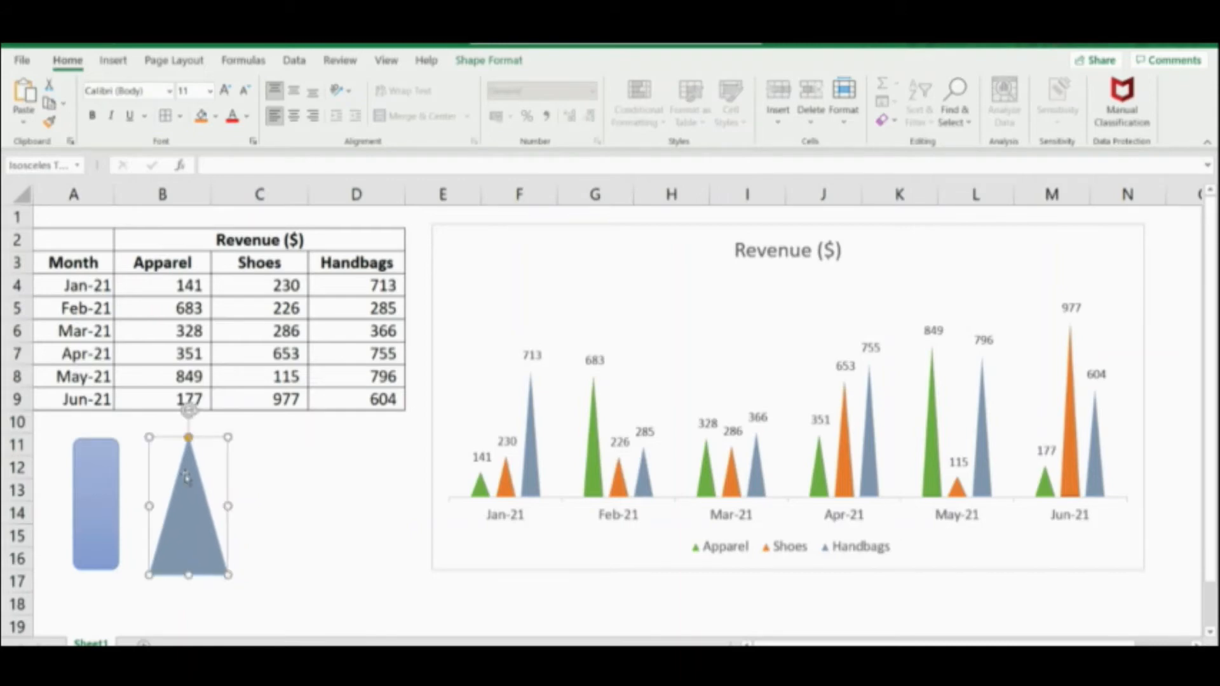
{"action": "left_click", "coordinate": [297, 463]}
Step: Draw an up arrow block shape about 3.2 cm tall and 1.2 cm wide beside the triangle below the table
{"action": "left_click", "coordinate": [113, 60]}
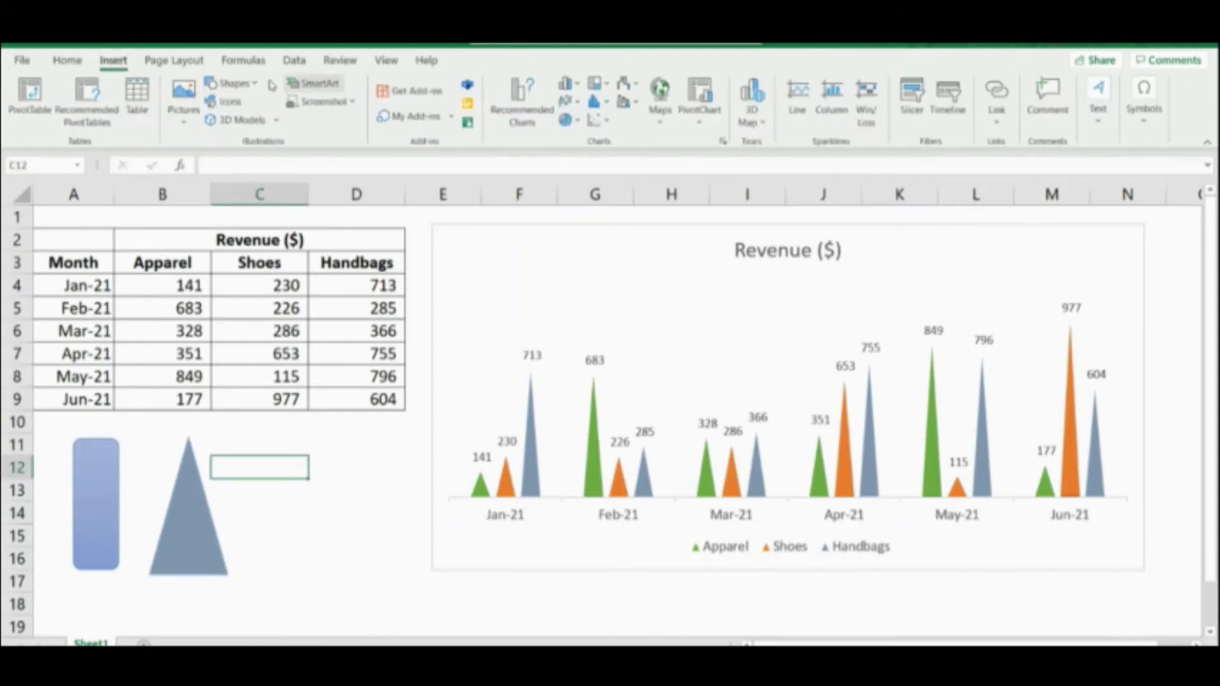
{"action": "left_click", "coordinate": [246, 84]}
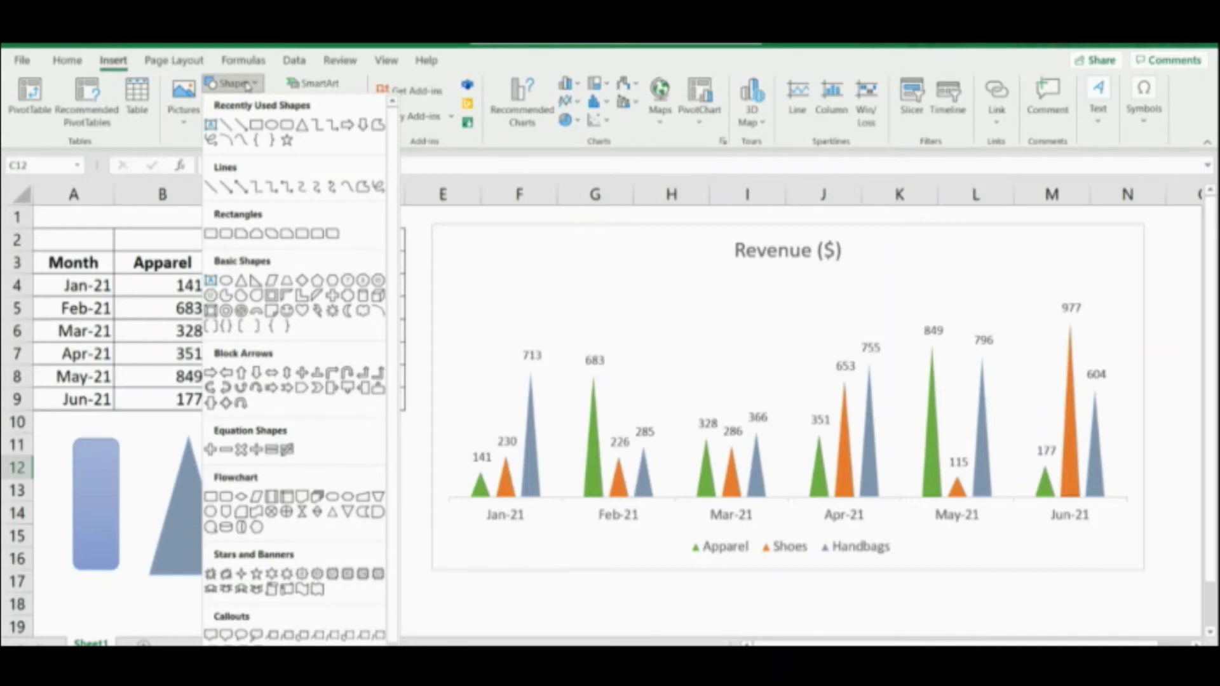
{"action": "left_click", "coordinate": [244, 373]}
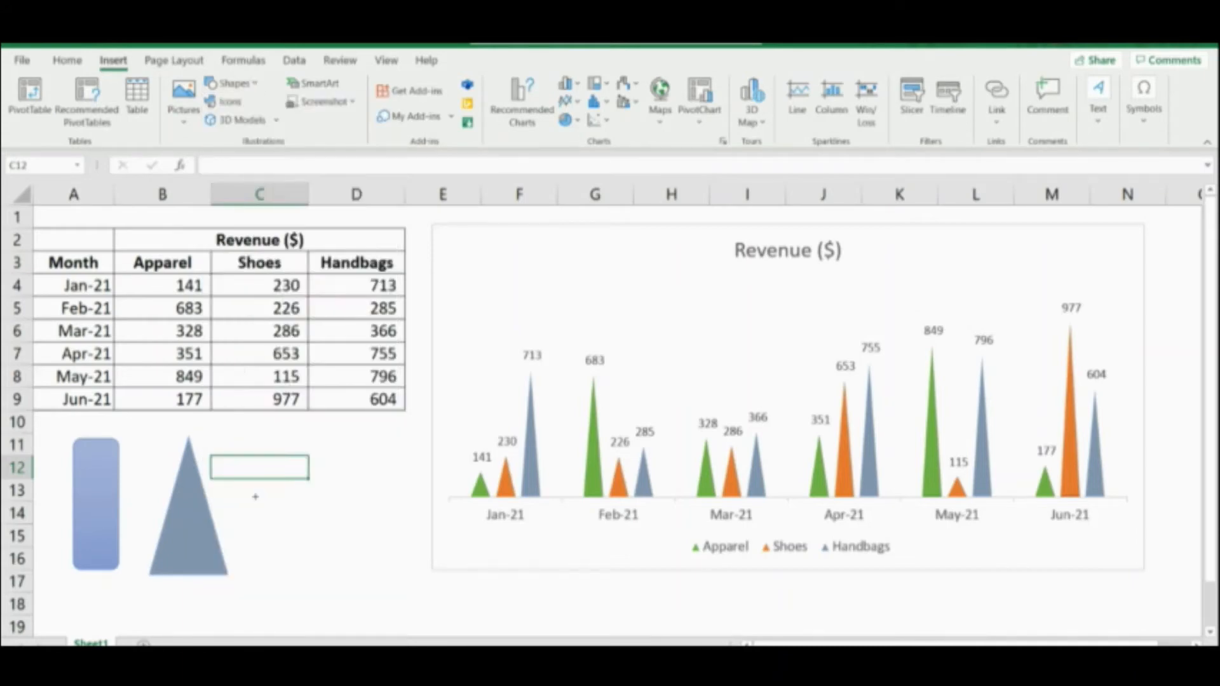
{"action": "mouse_move", "coordinate": [258, 428]}
{"action": "left_mouse_down"}
{"action": "mouse_move", "coordinate": [324, 510]}
{"action": "mouse_move", "coordinate": [315, 571]}
{"action": "left_mouse_up"}
{"action": "left_click", "coordinate": [363, 531]}
Step: Apply the solid green shape style to the up arrow below the table
{"action": "left_click", "coordinate": [294, 482]}
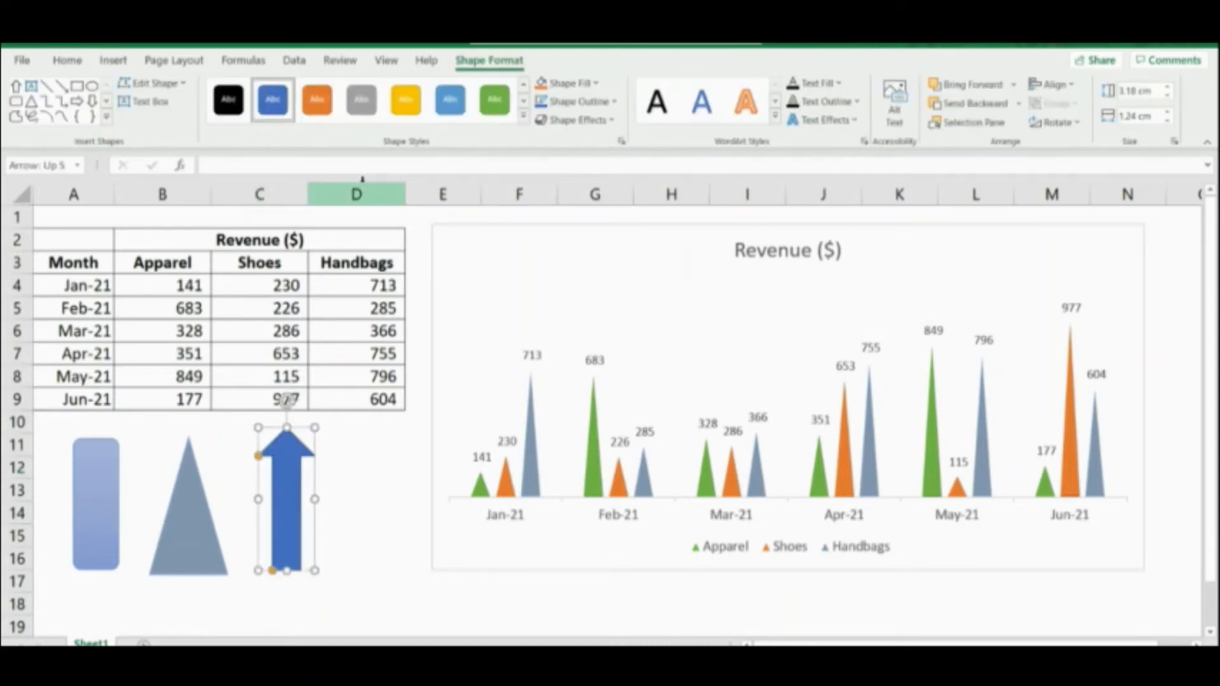
{"action": "left_click", "coordinate": [494, 100]}
{"action": "left_click", "coordinate": [349, 485]}
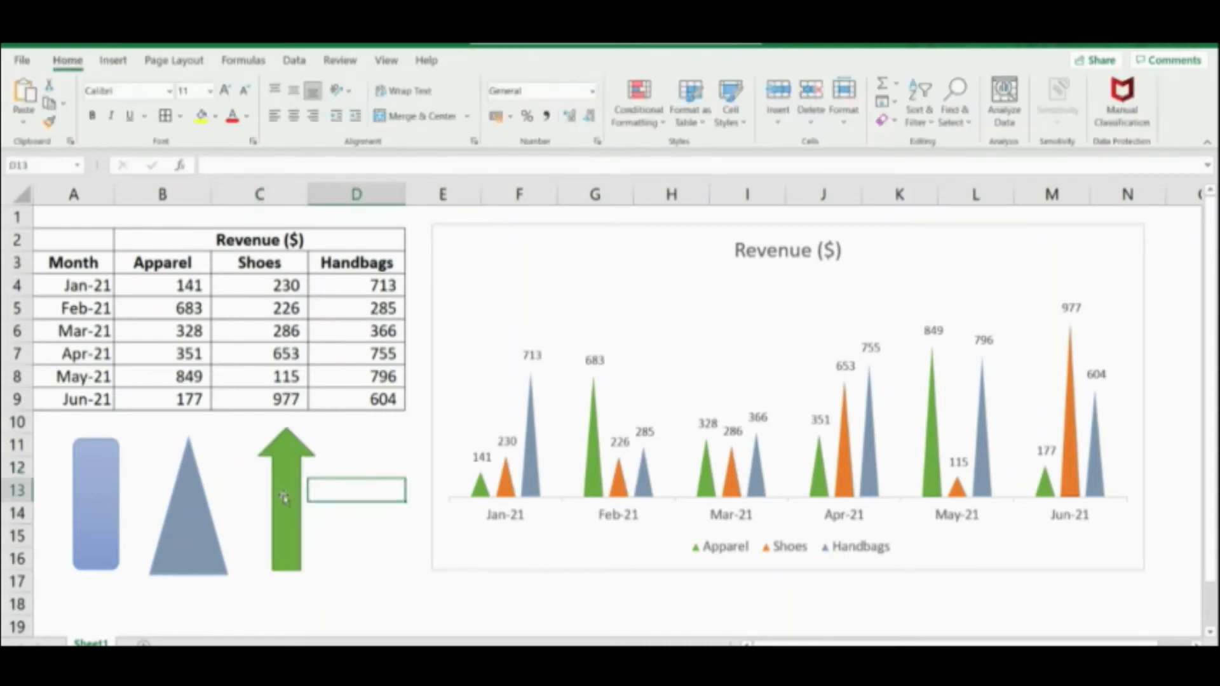
Step: Copy the green up arrow and paste it onto the Apparel columns of the chart
{"action": "left_click", "coordinate": [282, 496]}
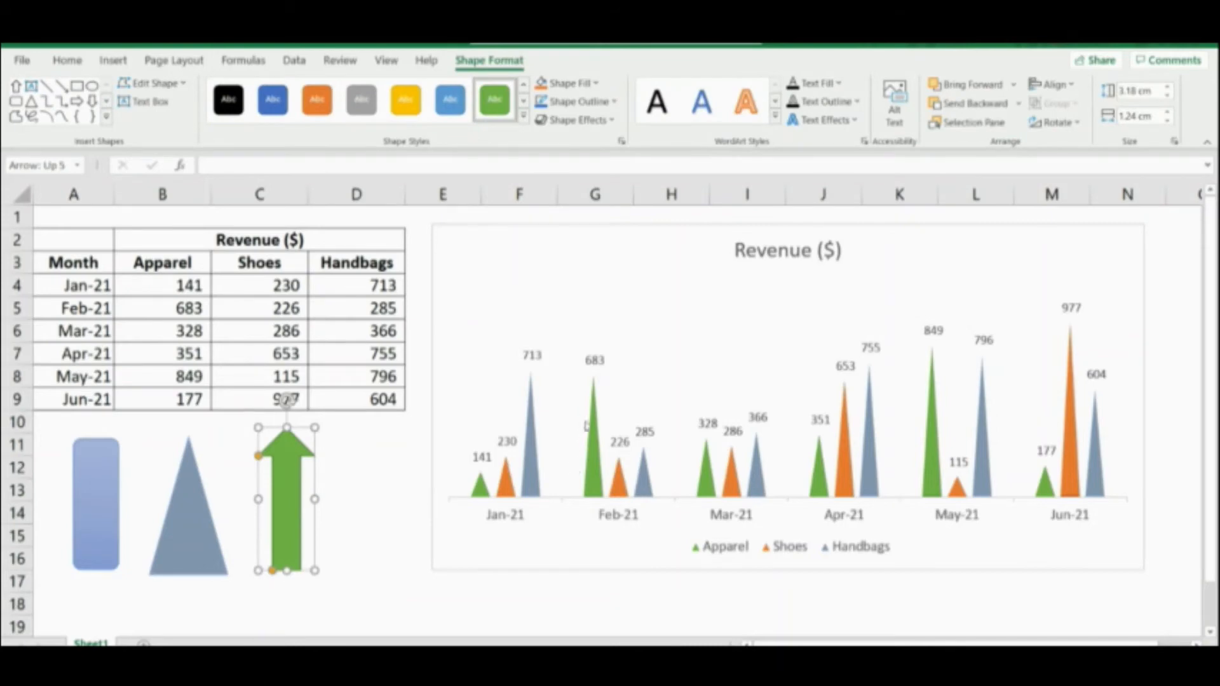
{"action": "left_click", "coordinate": [594, 425]}
{"action": "key", "text": "ctrl+v"}
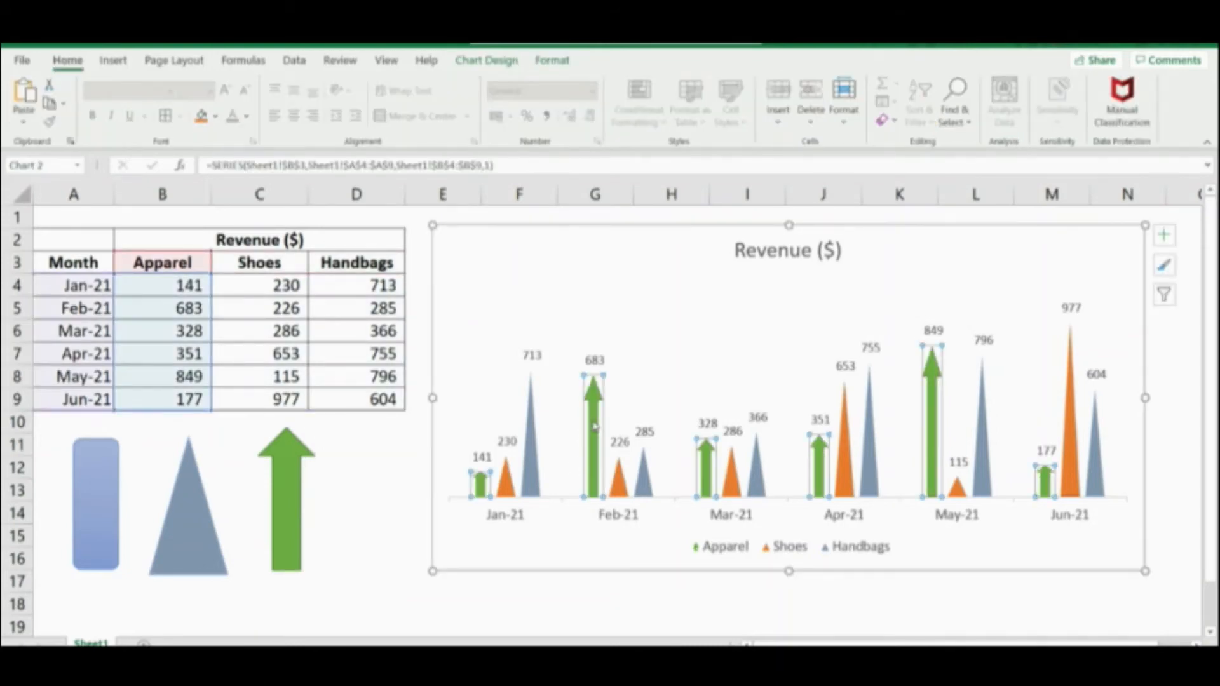
{"action": "left_click", "coordinate": [359, 463]}
Step: Apply the light blue gradient theme style to the up arrow below the table
{"action": "left_click", "coordinate": [286, 468]}
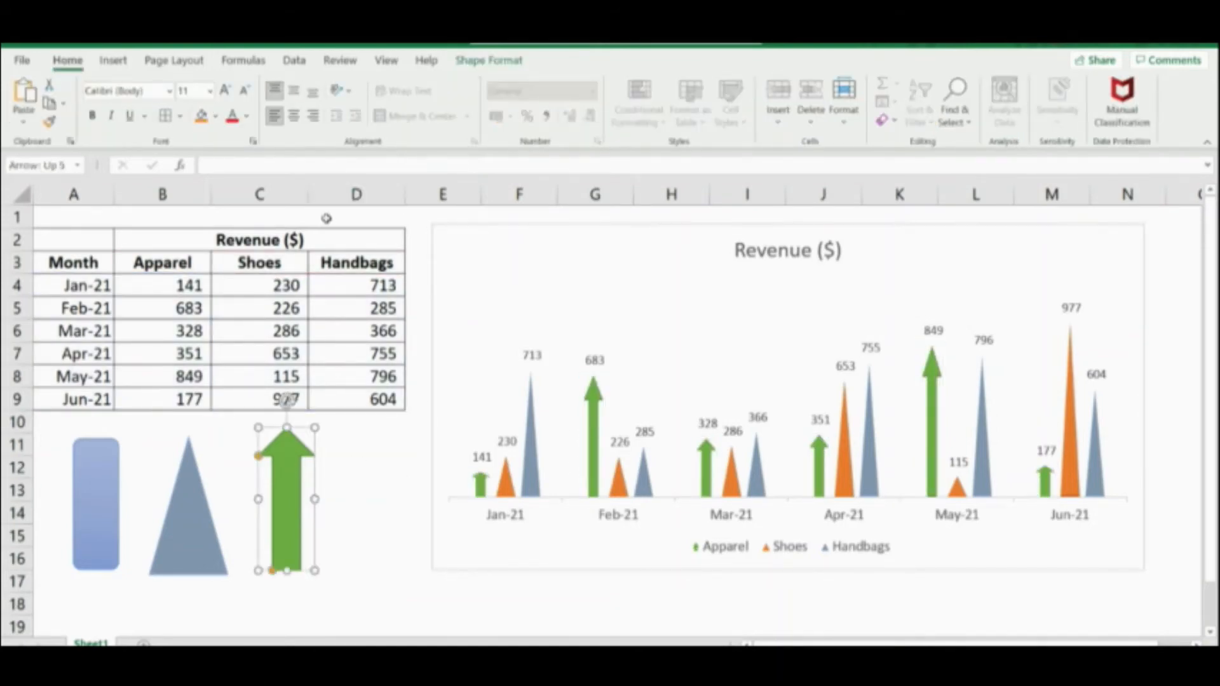
{"action": "left_click", "coordinate": [484, 60]}
{"action": "left_click", "coordinate": [523, 124]}
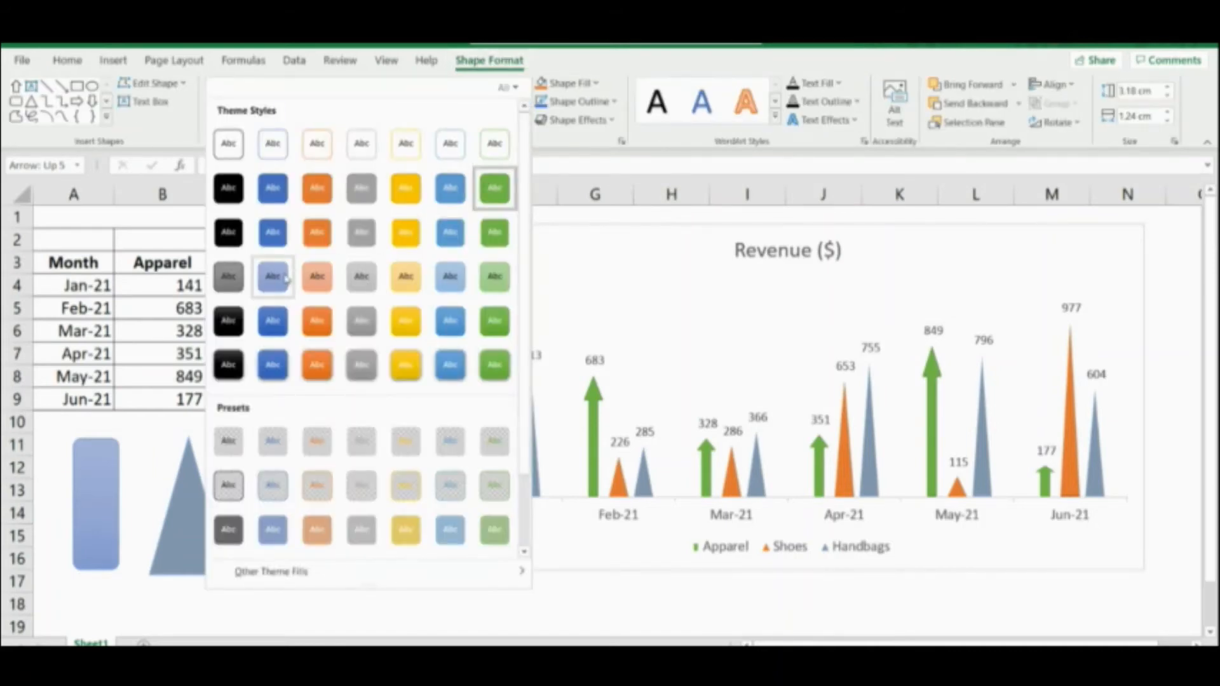
{"action": "left_click", "coordinate": [273, 274]}
{"action": "left_click", "coordinate": [349, 495]}
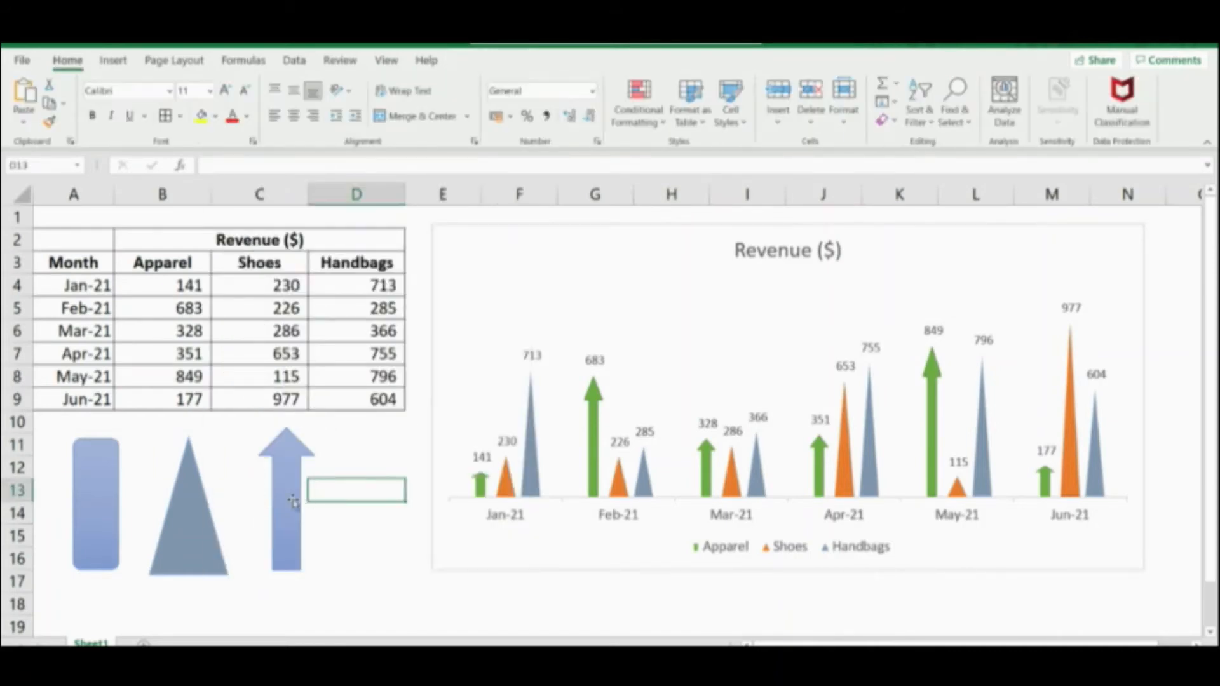
Step: Copy the light blue up arrow and paste it onto the Handbags columns of the chart
{"action": "left_click", "coordinate": [292, 501]}
{"action": "key", "text": "ctrl+c"}
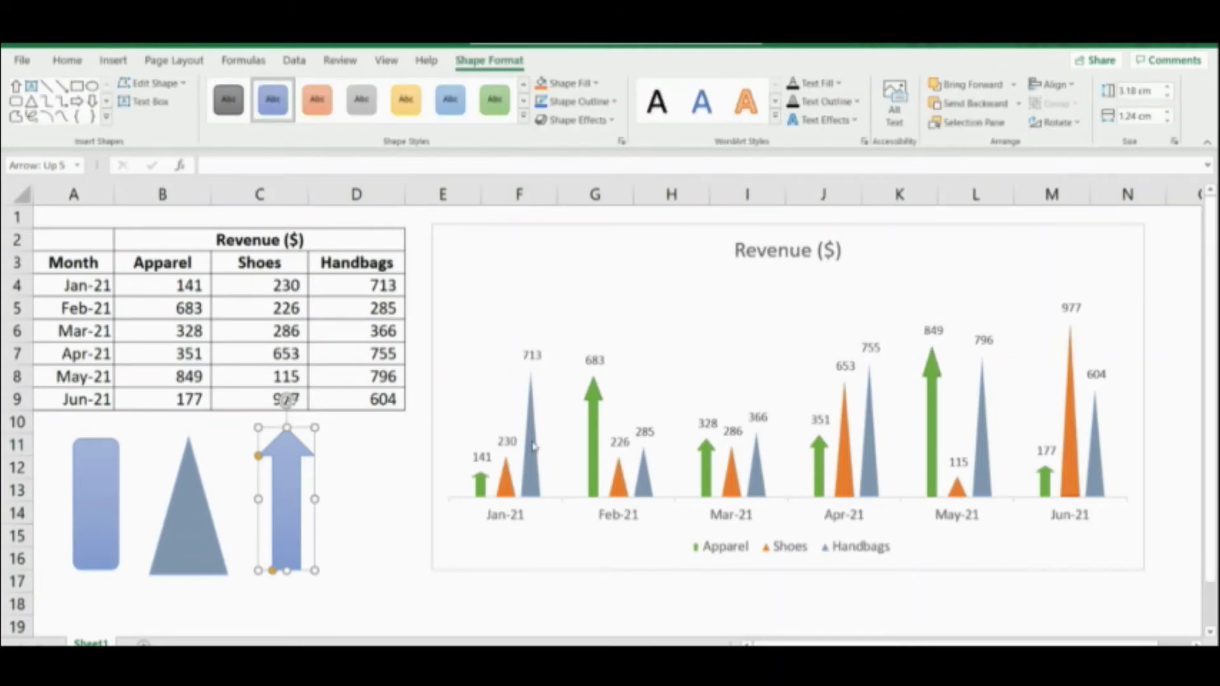
{"action": "left_click", "coordinate": [533, 446]}
{"action": "key", "text": "ctrl+v"}
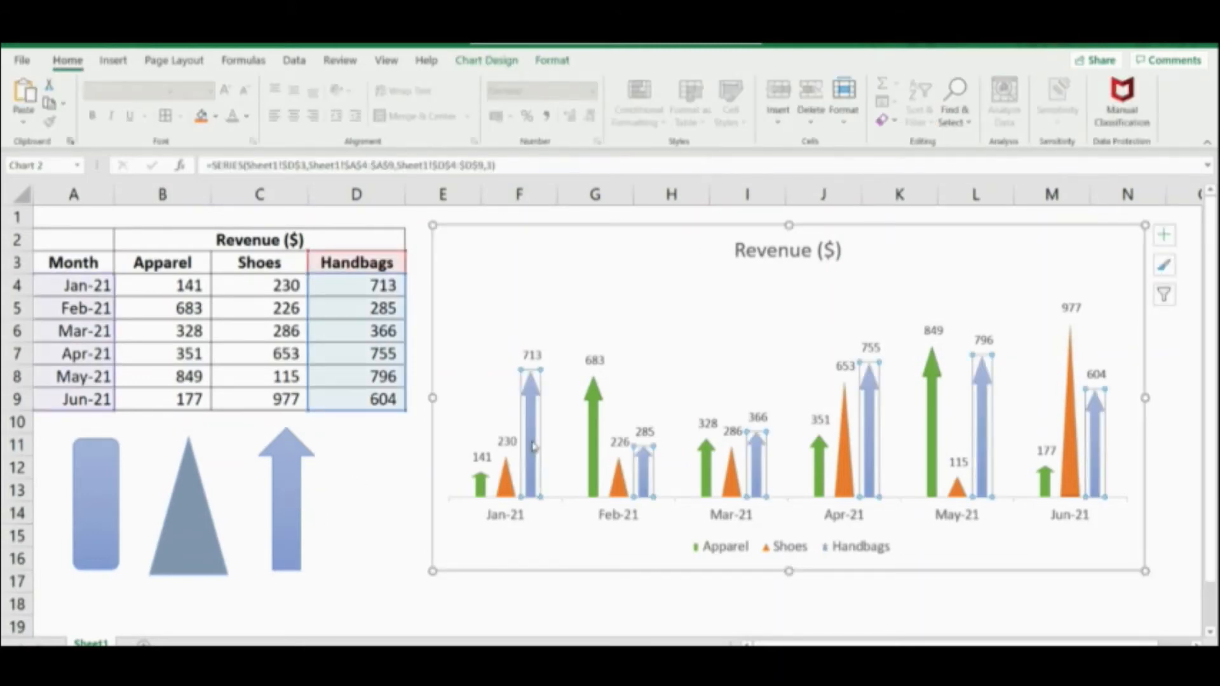
{"action": "left_click", "coordinate": [404, 461]}
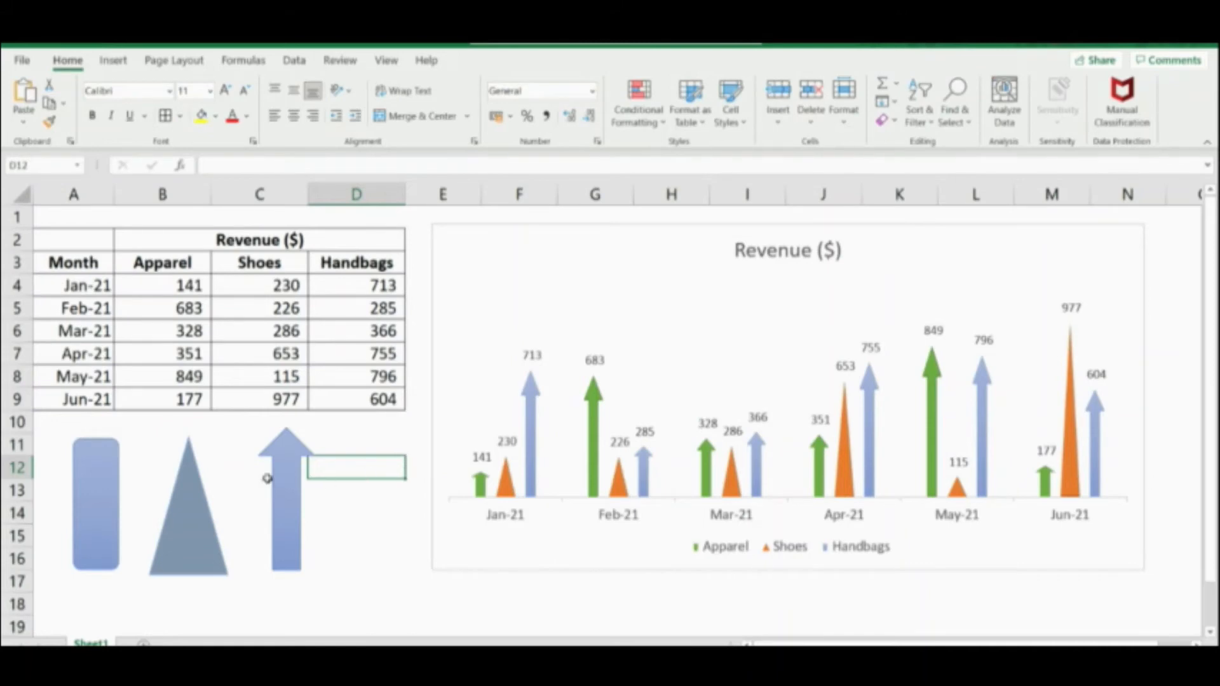
Step: Apply the solid gold theme style to the up arrow below the table
{"action": "left_click", "coordinate": [289, 477]}
{"action": "left_click", "coordinate": [488, 61]}
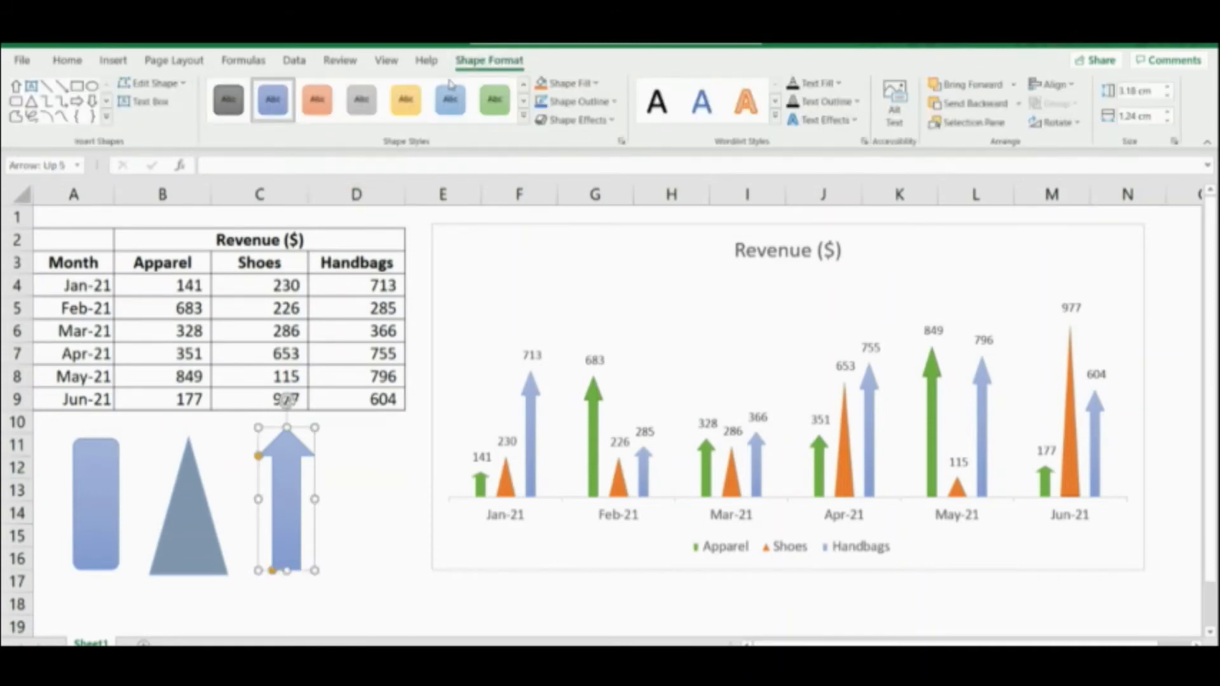
{"action": "left_click", "coordinate": [523, 115]}
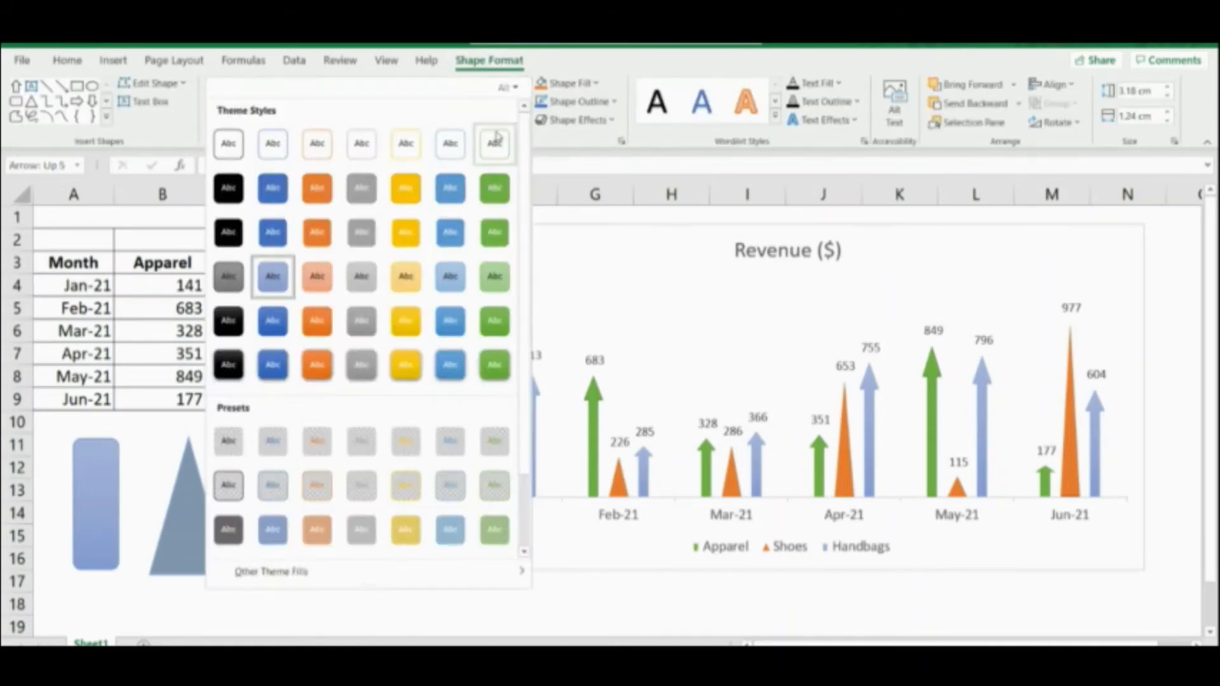
{"action": "left_click", "coordinate": [405, 190]}
{"action": "left_click", "coordinate": [366, 511]}
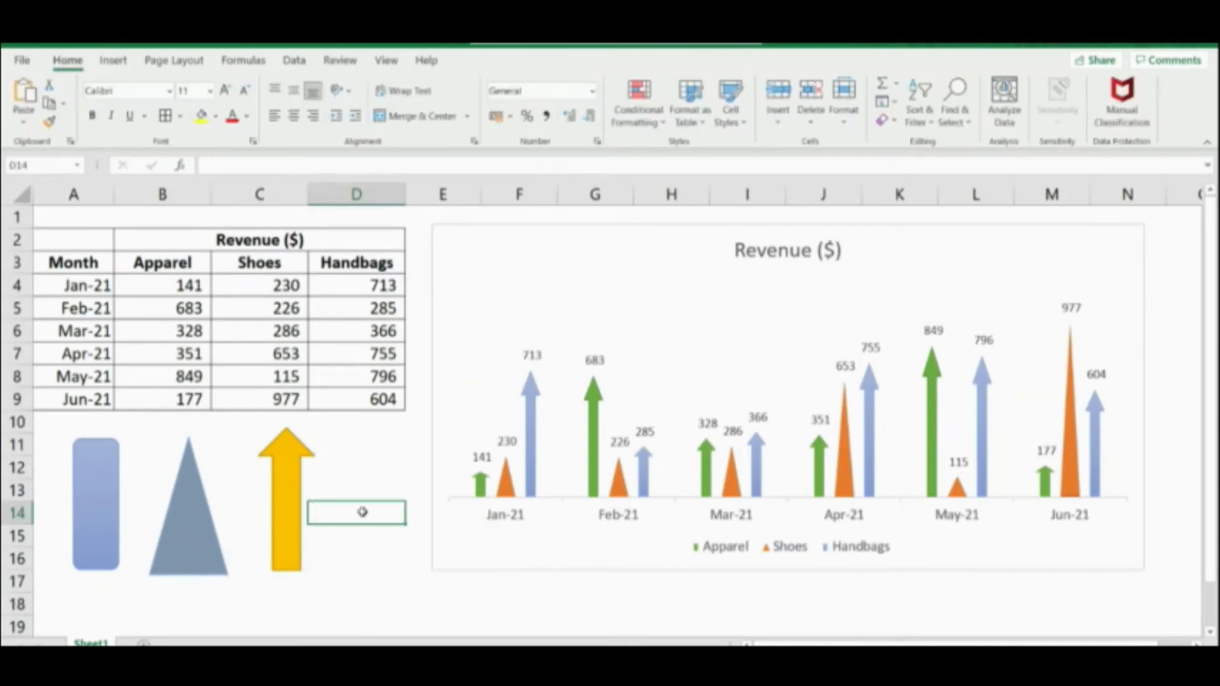
Step: Copy the gold up arrow and paste it onto the Shoes columns of the chart
{"action": "left_click", "coordinate": [289, 489]}
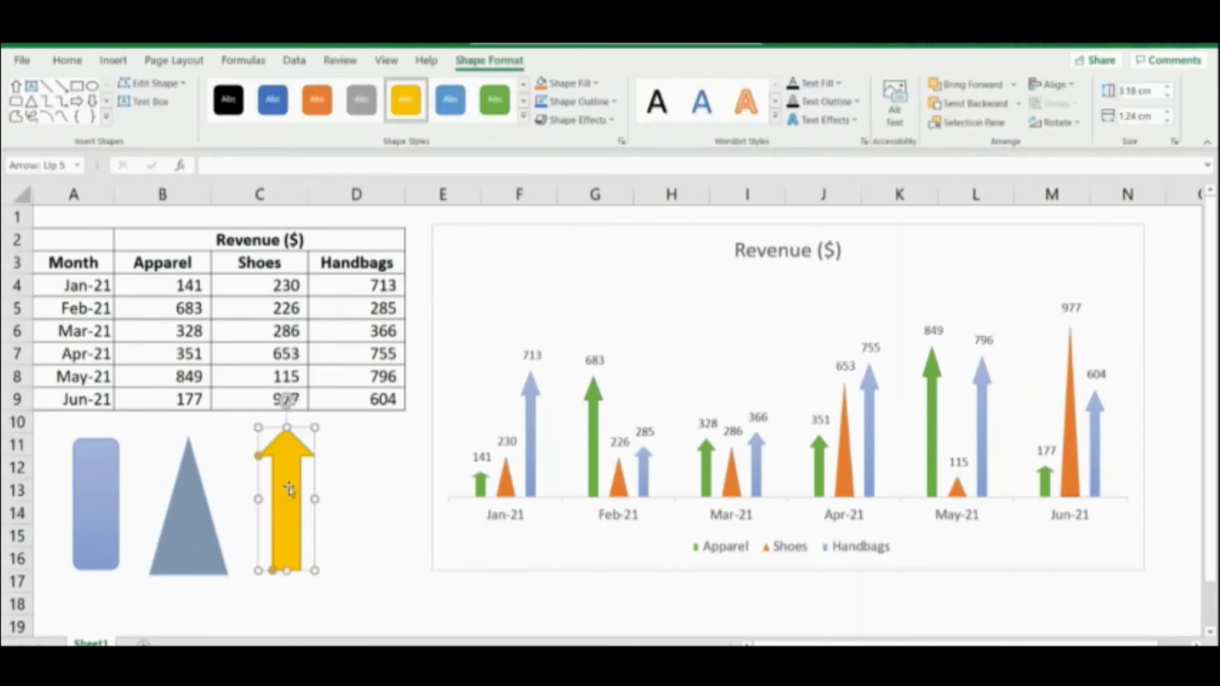
{"action": "left_click", "coordinate": [626, 488]}
{"action": "key", "text": "ctrl+v"}
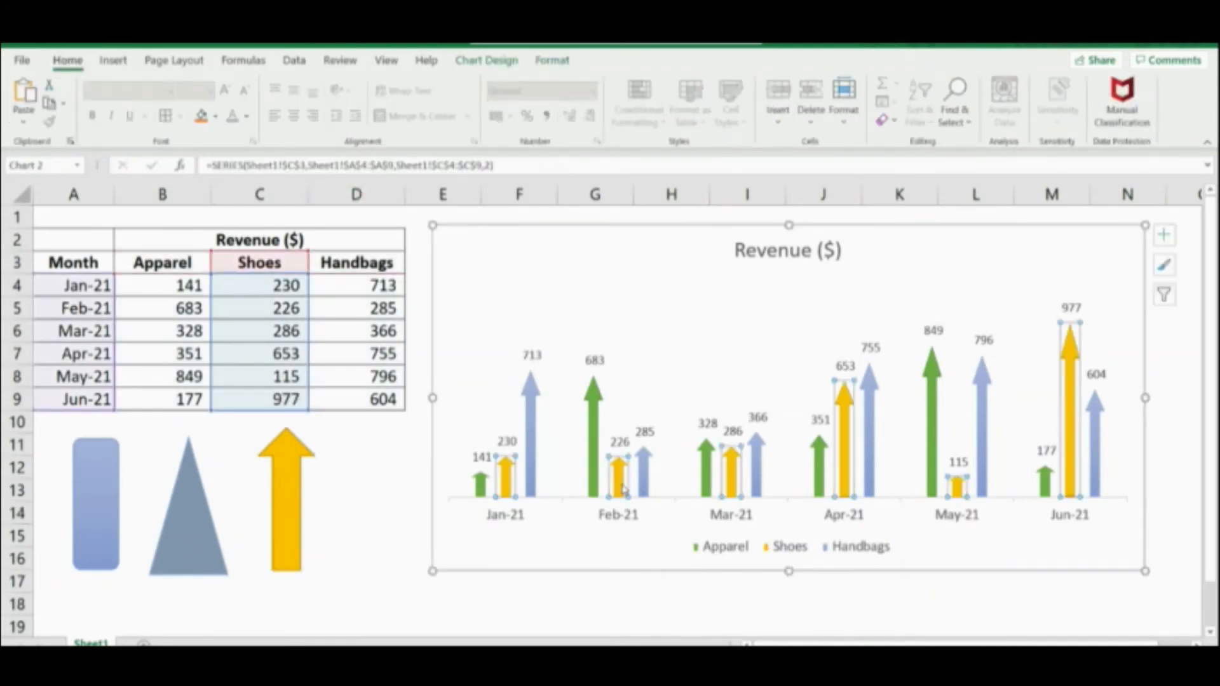
{"action": "left_click", "coordinate": [373, 442]}
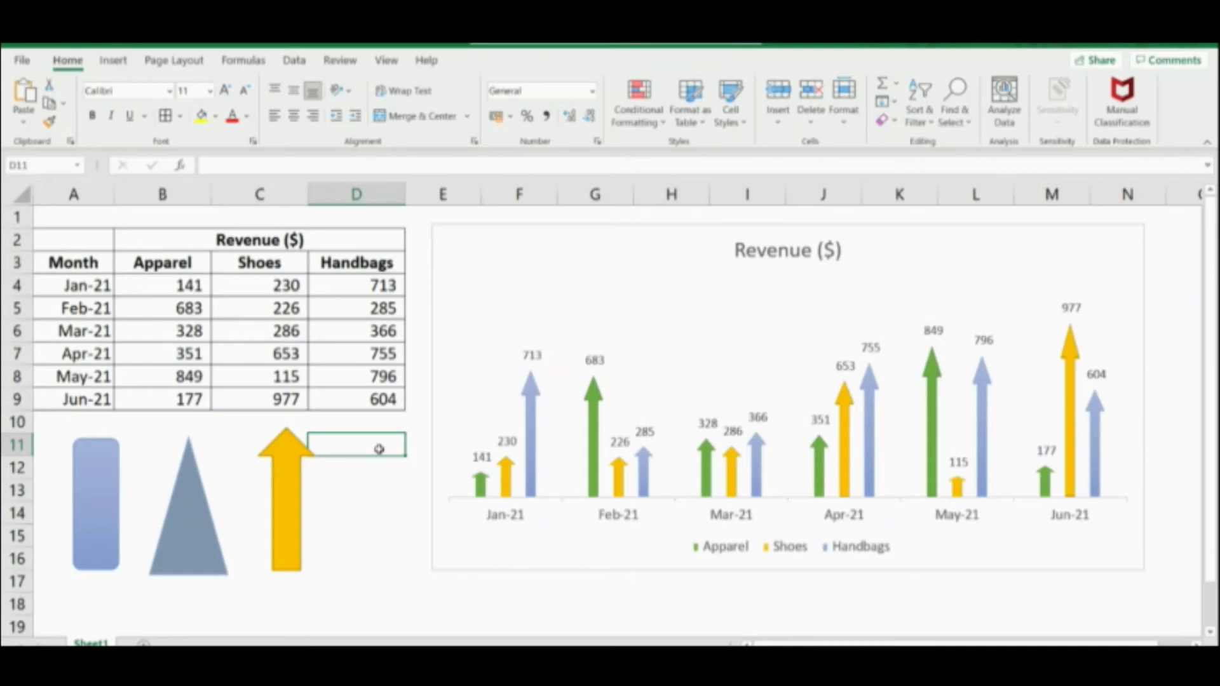
Step: Move the rounded rectangle, triangle and up arrow closer together toward column A, leaving room below column D
{"action": "left_click", "coordinate": [356, 486]}
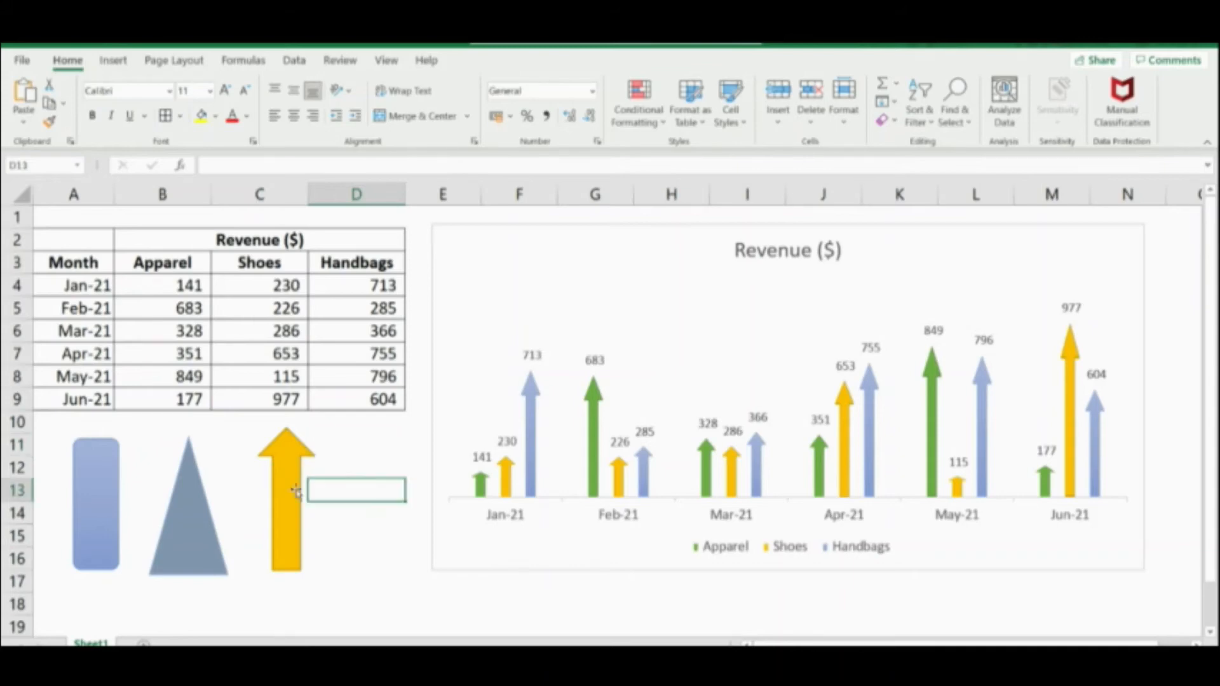
{"action": "left_click_drag", "start_coordinate": [296, 492], "coordinate": [270, 494]}
{"action": "left_click_drag", "start_coordinate": [178, 518], "coordinate": [89, 521]}
{"action": "left_click_drag", "start_coordinate": [249, 495], "coordinate": [211, 492]}
{"action": "left_click", "coordinate": [325, 515]}
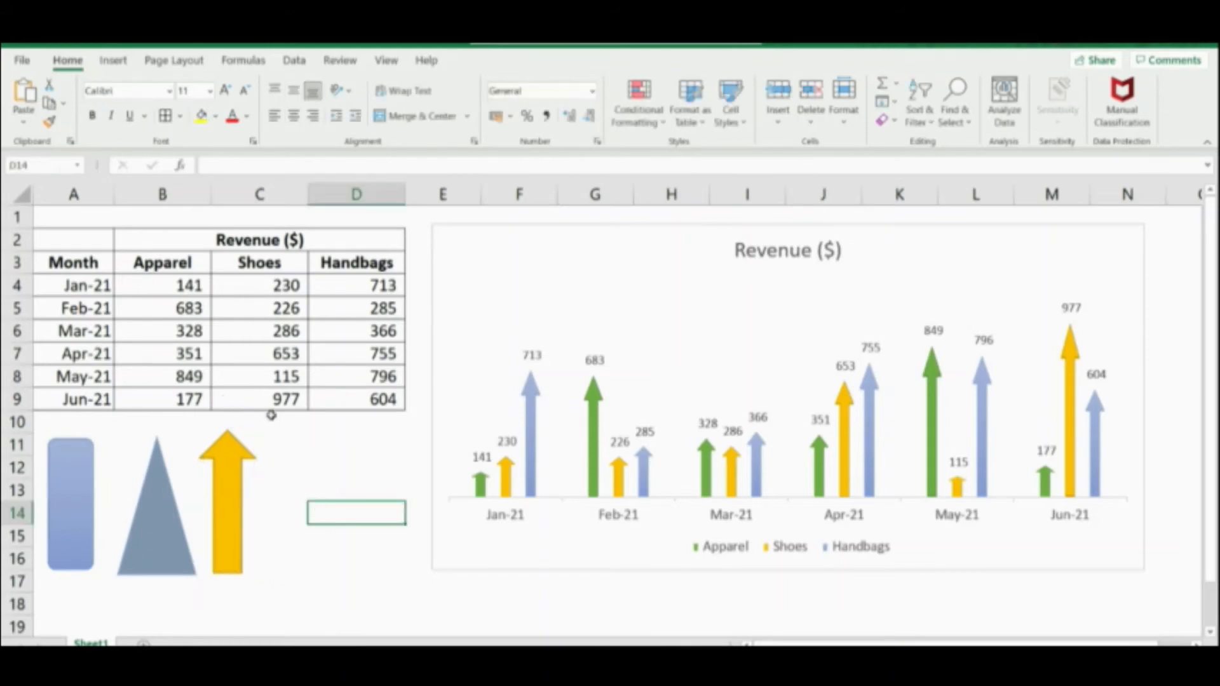
Step: Rename the Apparel header in B3 to Female and the Shoes header in C3 to Male
{"action": "left_click", "coordinate": [170, 262]}
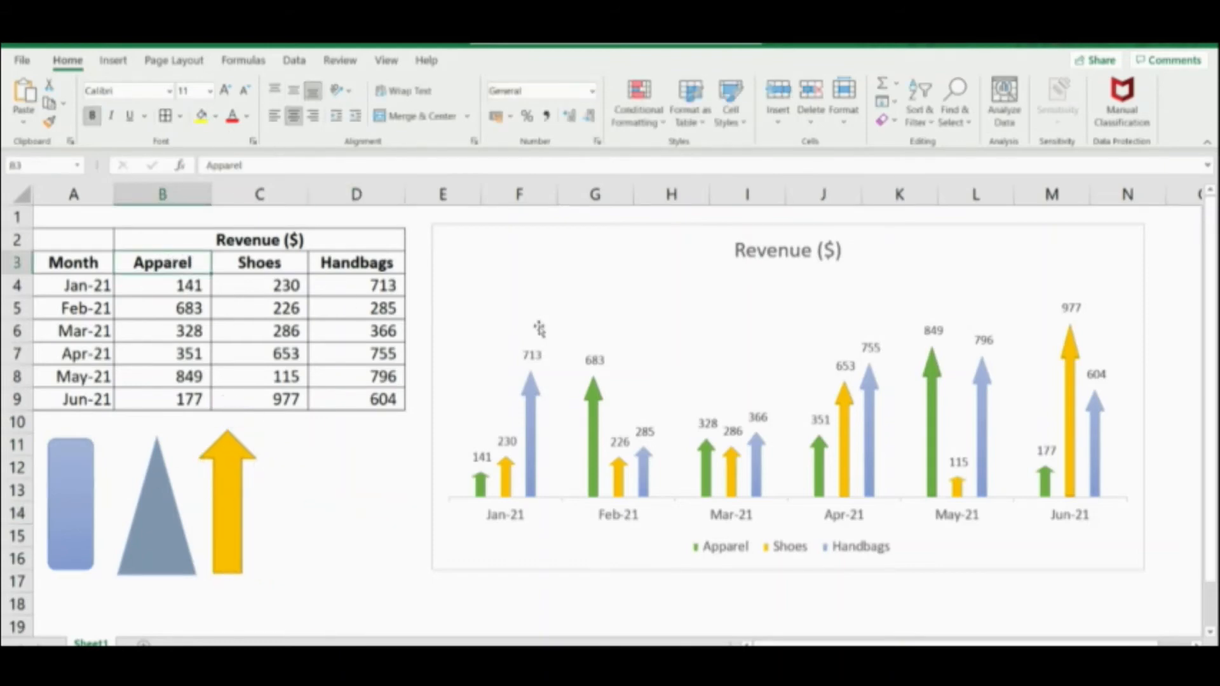
{"action": "type", "text": "Female"}
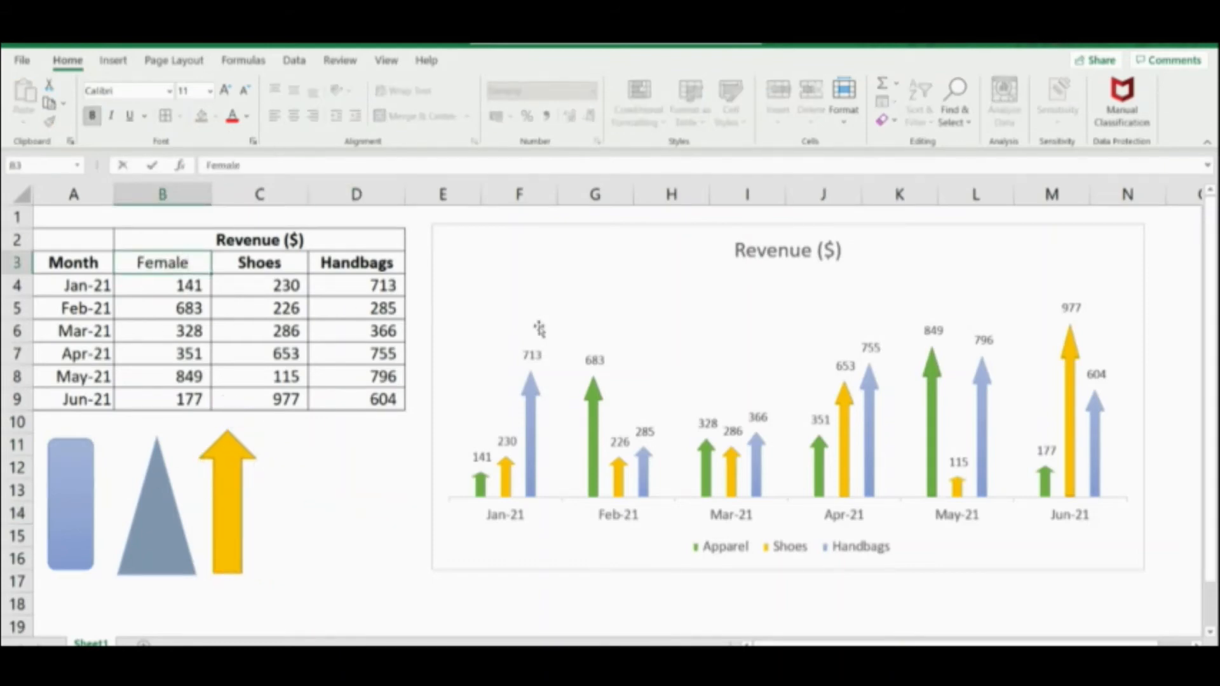
{"action": "key", "text": "Return"}
{"action": "key", "text": "Up"}
{"action": "key", "text": "Right"}
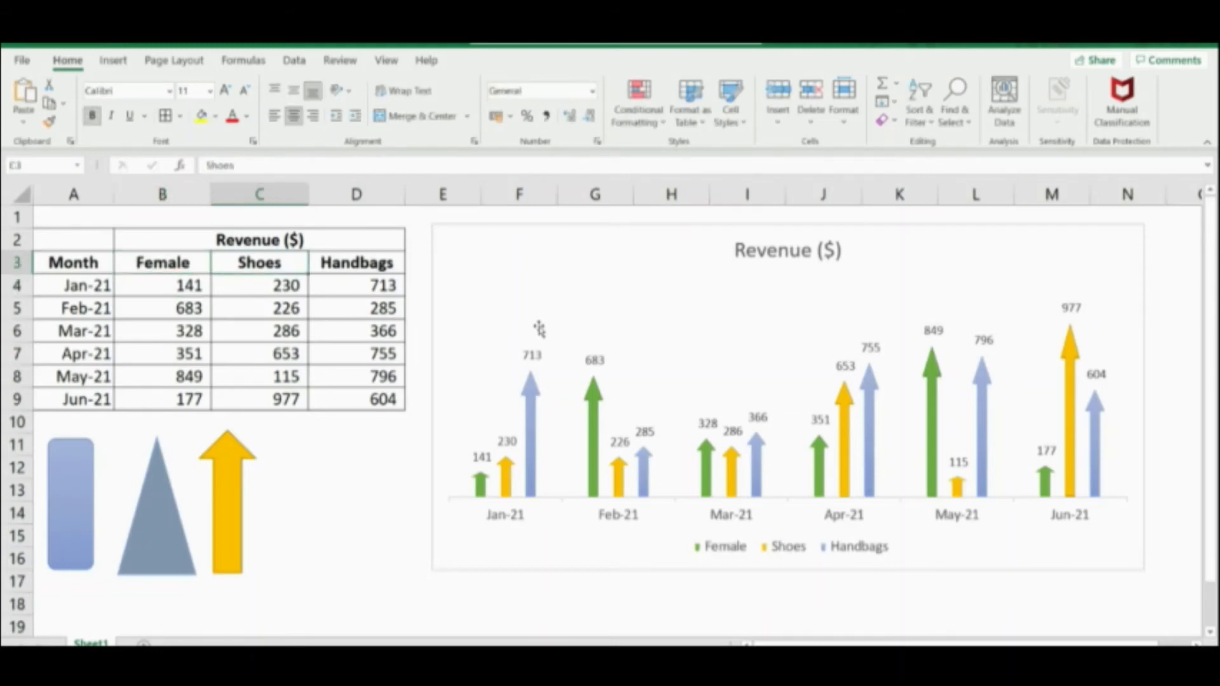
{"action": "type", "text": "Male"}
{"action": "key", "text": "Return"}
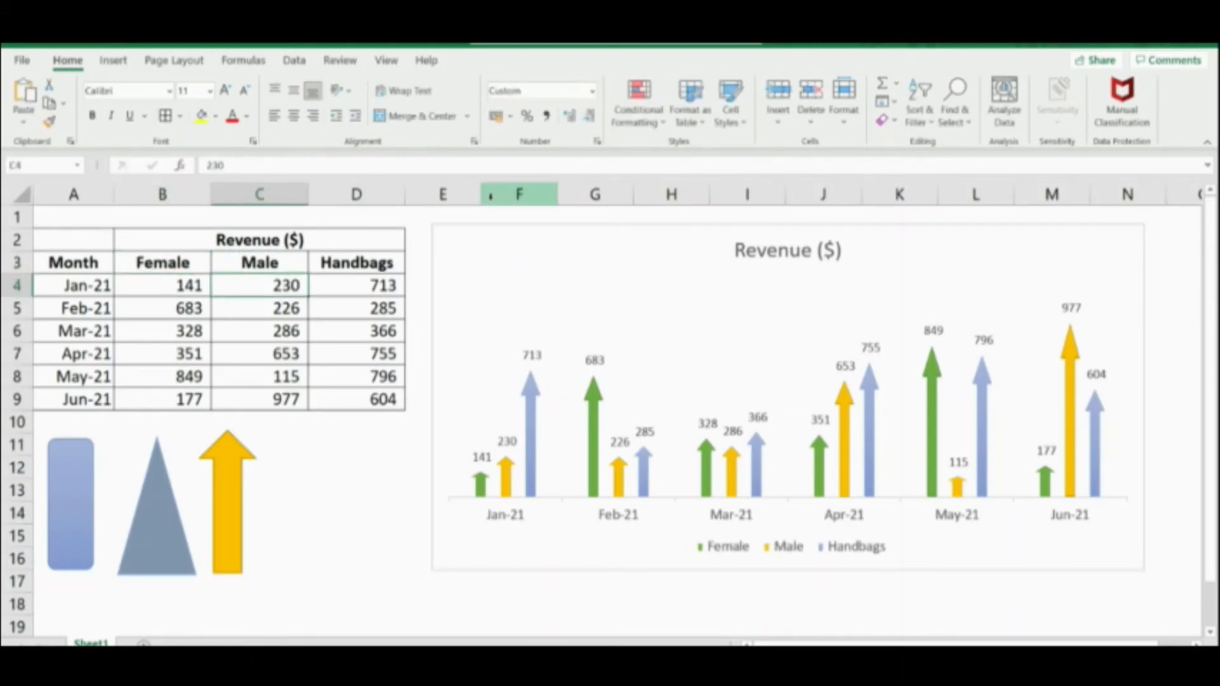
Step: Clear the Handbags header and its monthly values in D3:D9
{"action": "left_click", "coordinate": [386, 322]}
{"action": "left_click_drag", "start_coordinate": [343, 261], "coordinate": [340, 392]}
{"action": "key", "text": "Delete"}
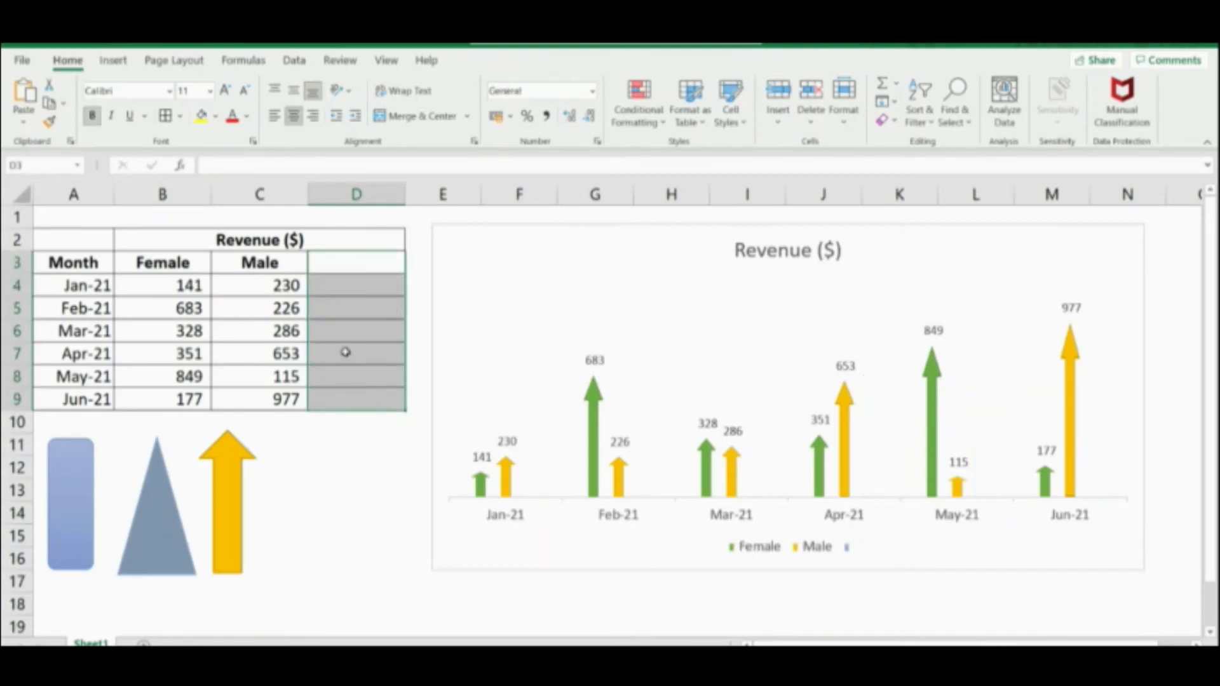
Step: Delete the empty column D and move the chart away from the table, leaving columns D and E free
{"action": "left_click", "coordinate": [355, 194]}
{"action": "right_click", "coordinate": [354, 195]}
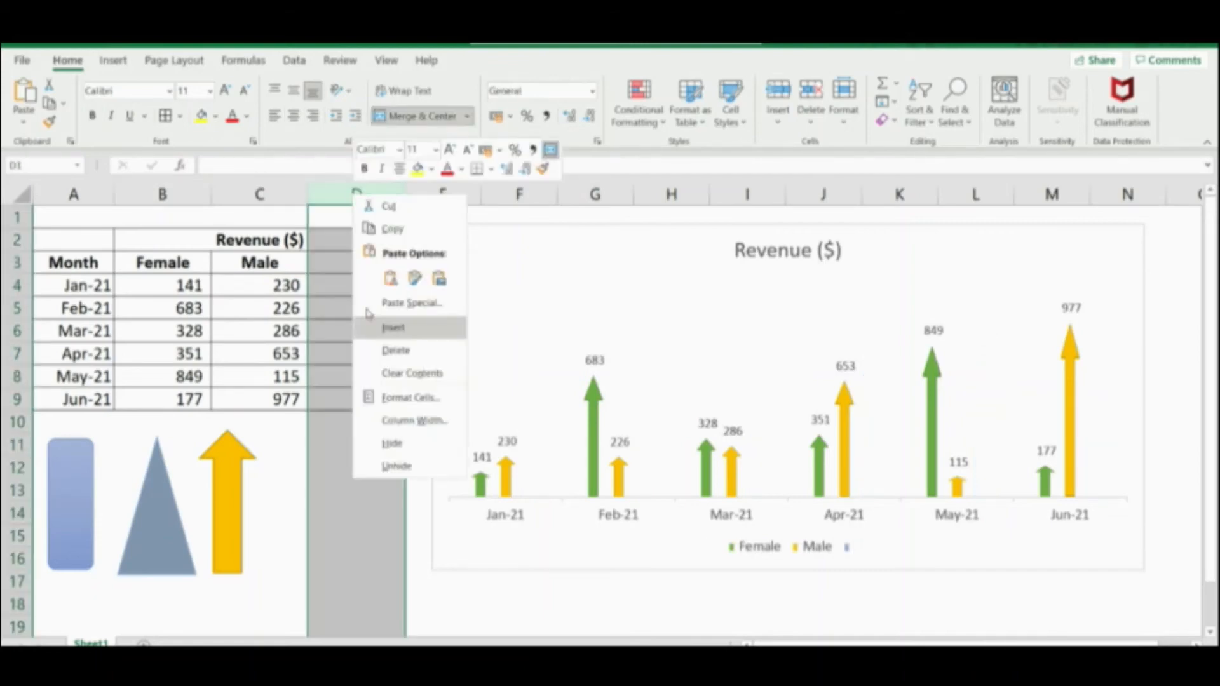
{"action": "left_click", "coordinate": [383, 351]}
{"action": "left_click", "coordinate": [854, 330]}
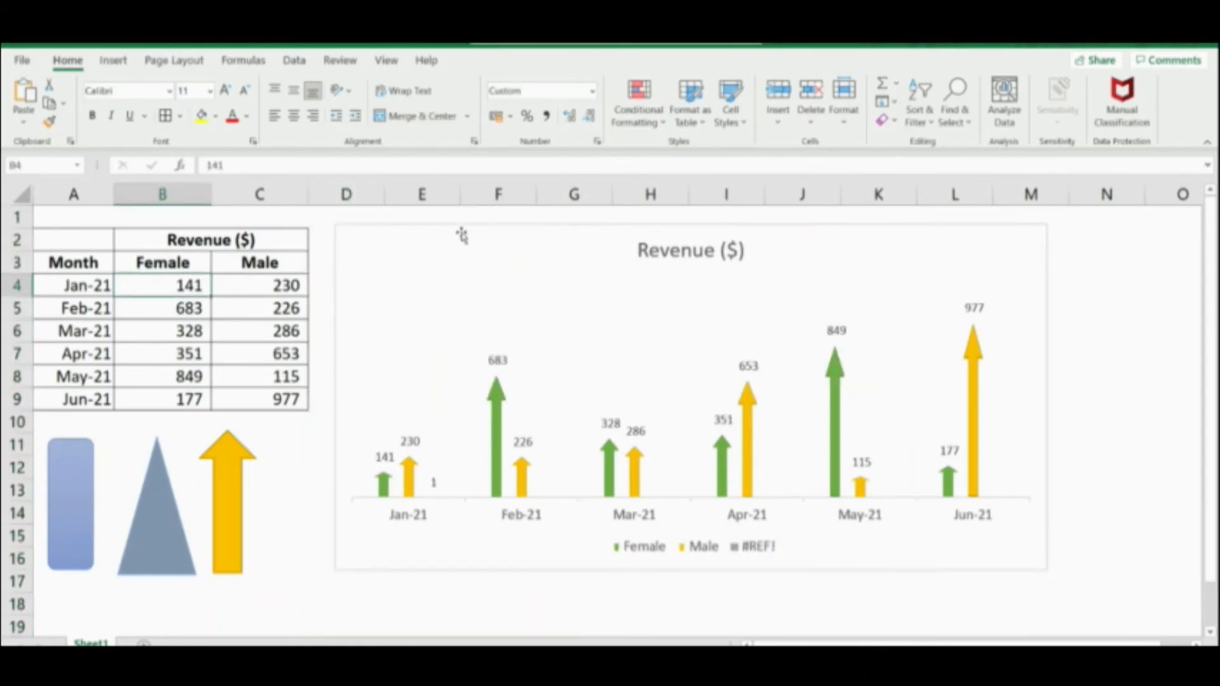
{"action": "left_click_drag", "start_coordinate": [463, 235], "coordinate": [554, 235]}
{"action": "left_click", "coordinate": [225, 287]}
Step: Search the icon library for people and insert the solid standing woman and man icons at cell D3
{"action": "left_click", "coordinate": [362, 260]}
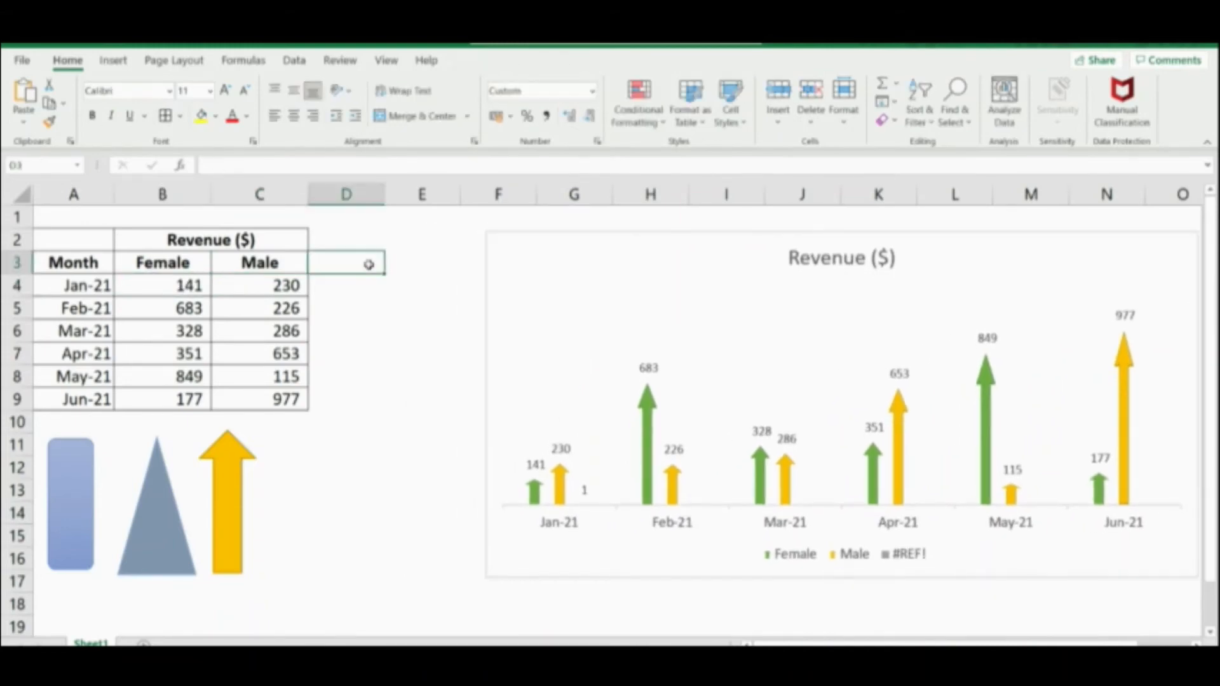
{"action": "left_click", "coordinate": [115, 60]}
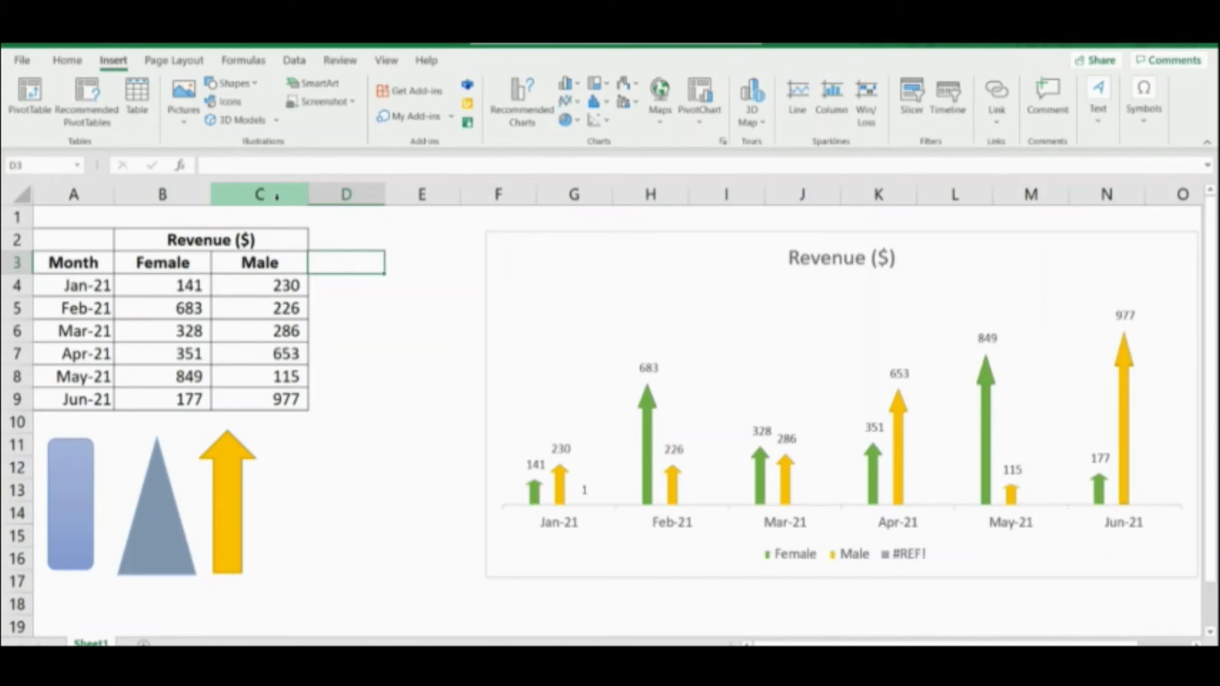
{"action": "left_click", "coordinate": [227, 103]}
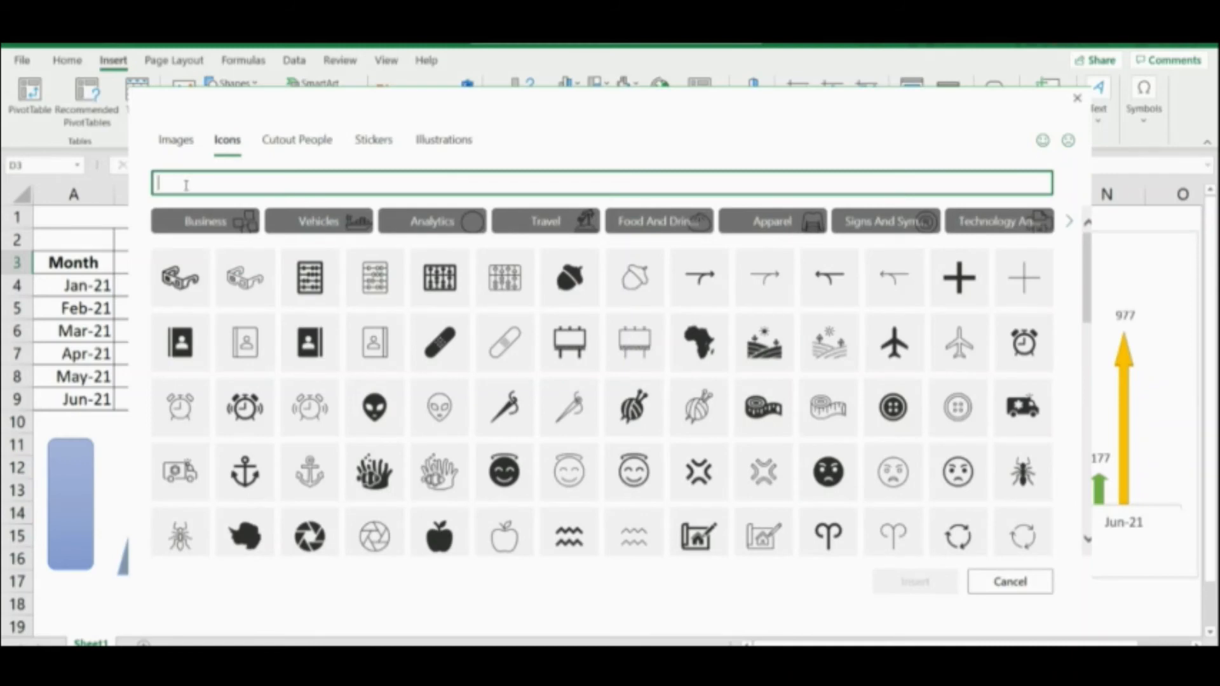
{"action": "type", "text": "people"}
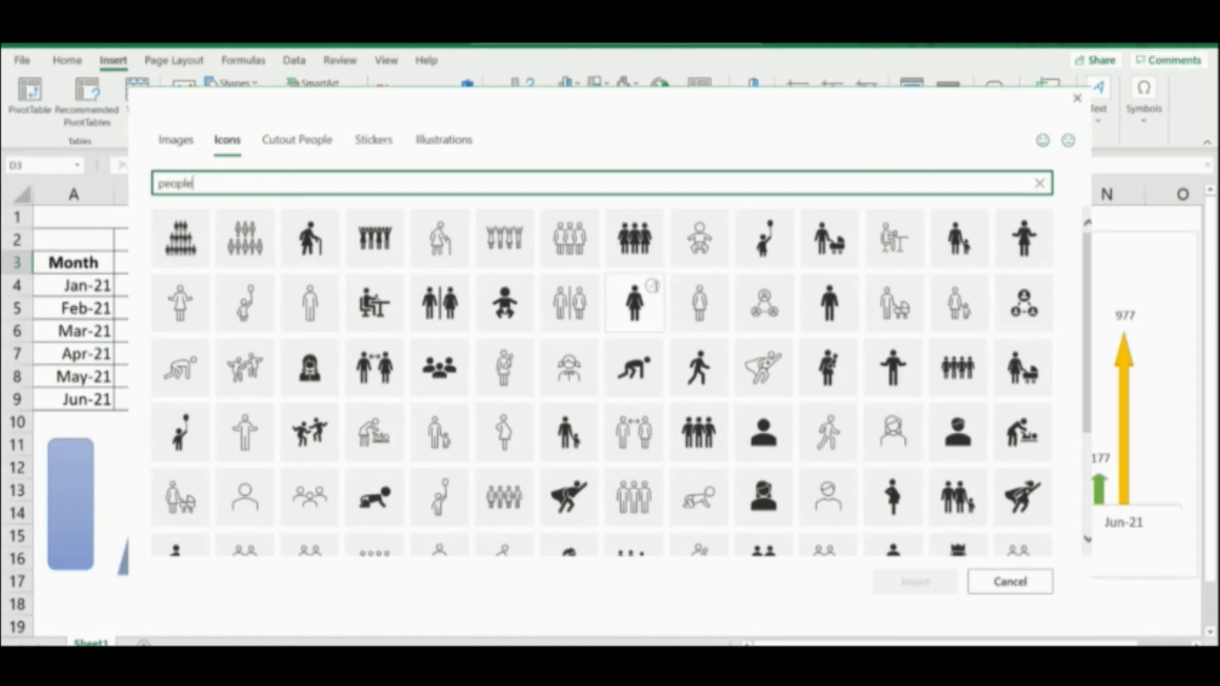
{"action": "left_click", "coordinate": [656, 303]}
{"action": "left_click", "coordinate": [829, 303]}
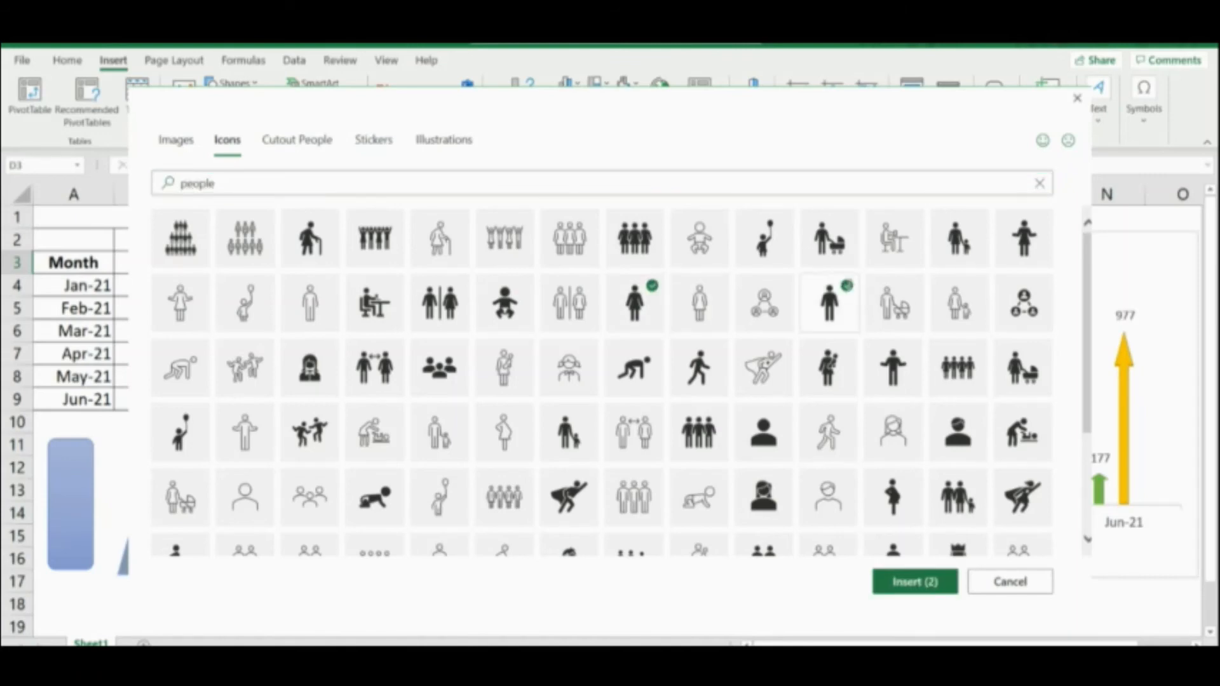
{"action": "left_click", "coordinate": [916, 585]}
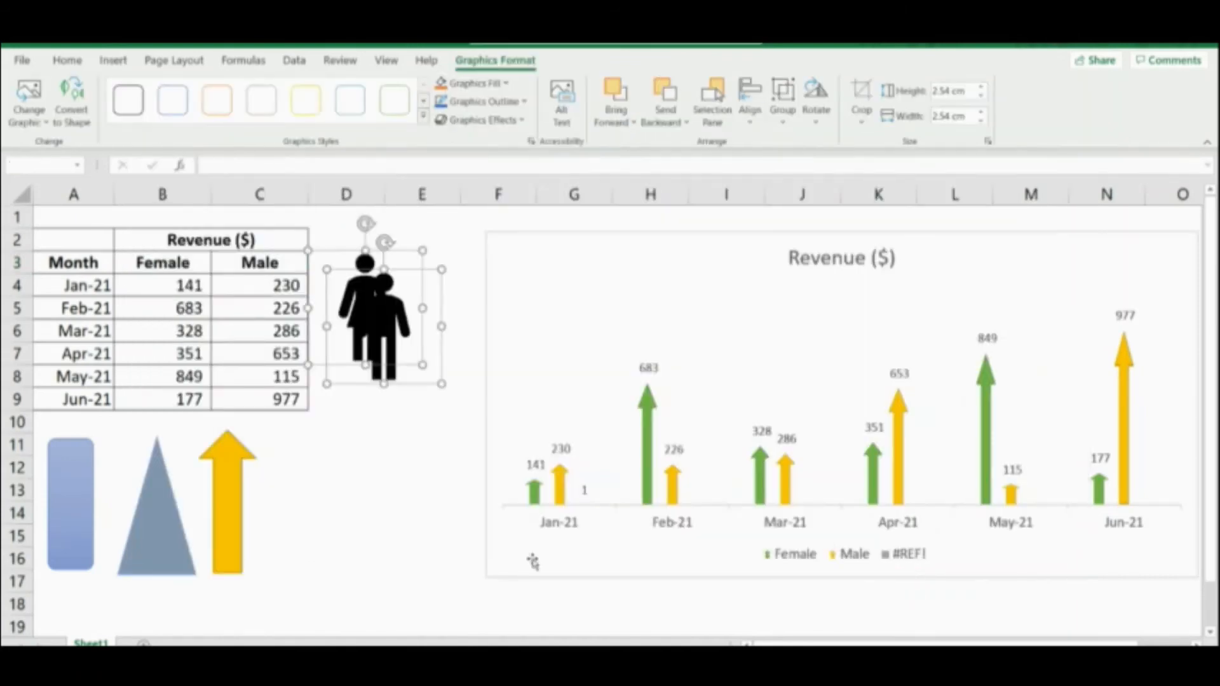
Step: Separate the two overlapping icons, placing the woman beside the table and the man below her in column D
{"action": "left_click", "coordinate": [409, 489]}
{"action": "left_click_drag", "start_coordinate": [375, 310], "coordinate": [359, 456]}
{"action": "left_click_drag", "start_coordinate": [366, 296], "coordinate": [370, 310]}
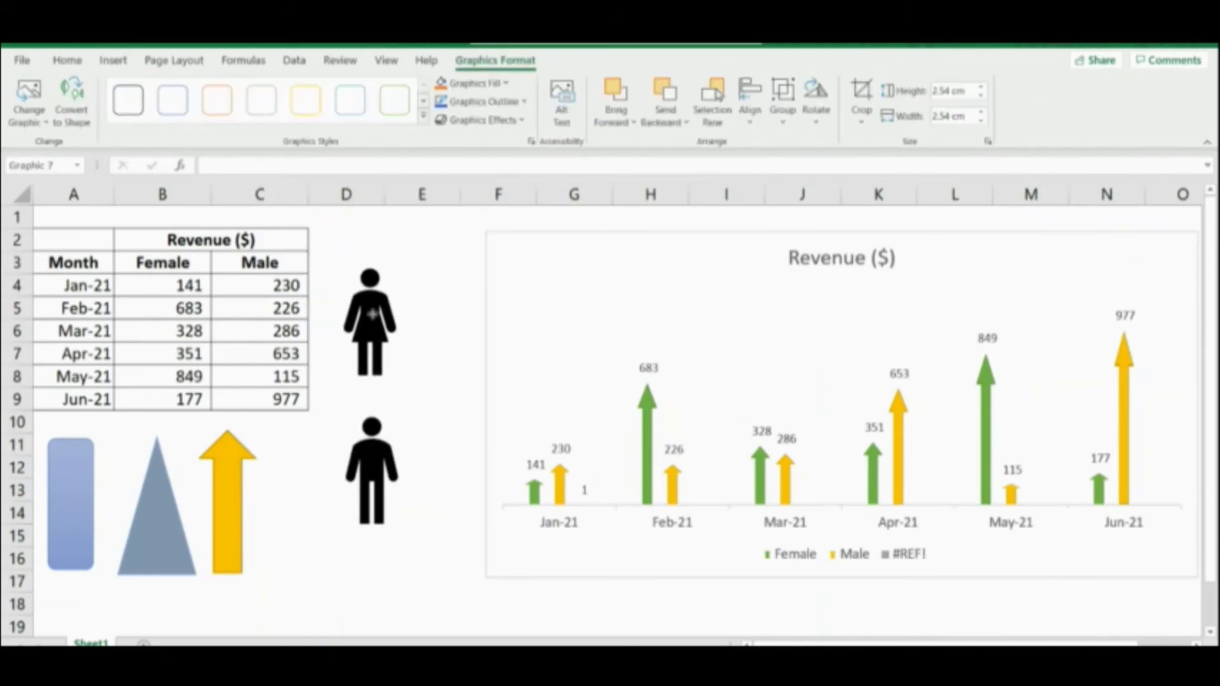
{"action": "left_click_drag", "start_coordinate": [359, 456], "coordinate": [352, 463]}
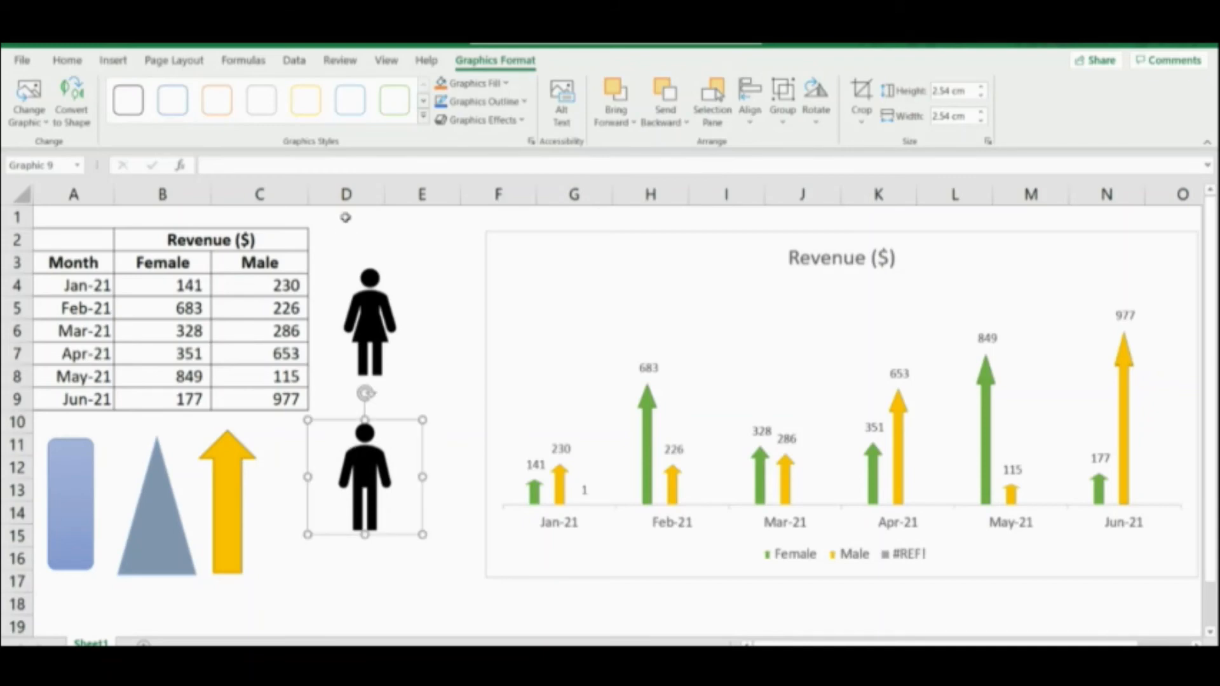
Step: Recolour the woman icon with a light pink solid fill chosen from the standard colour palette
{"action": "left_click", "coordinate": [369, 310]}
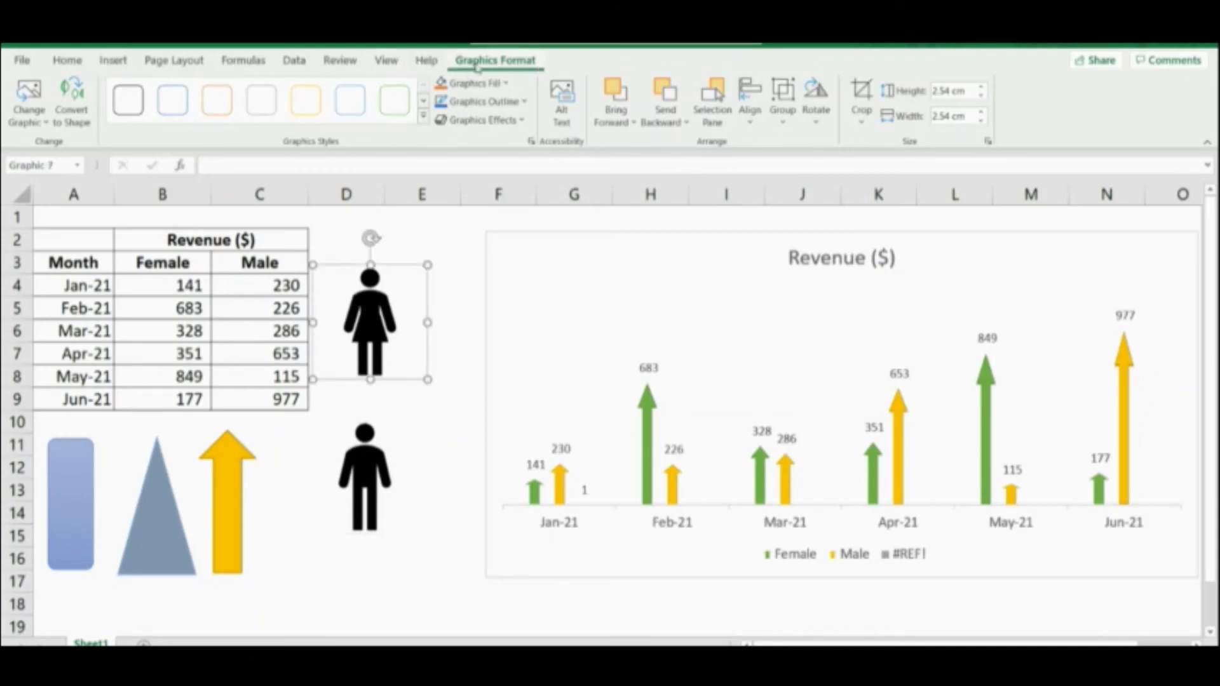
{"action": "right_click", "coordinate": [350, 311]}
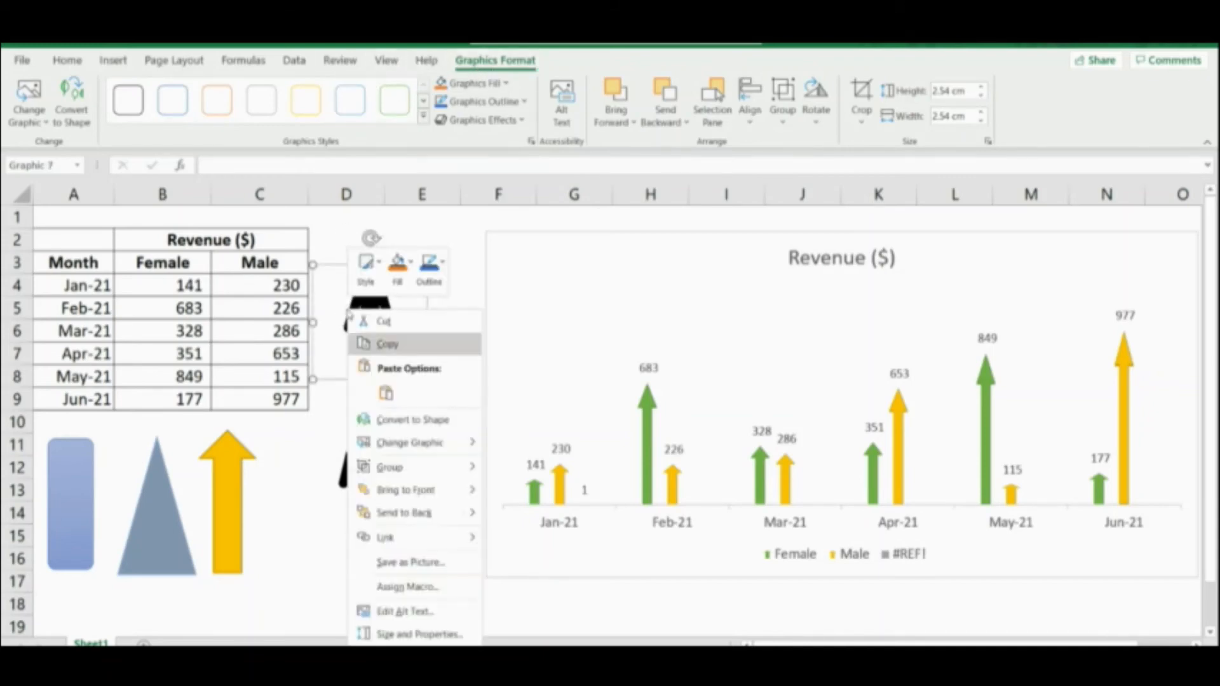
{"action": "left_click", "coordinate": [425, 657]}
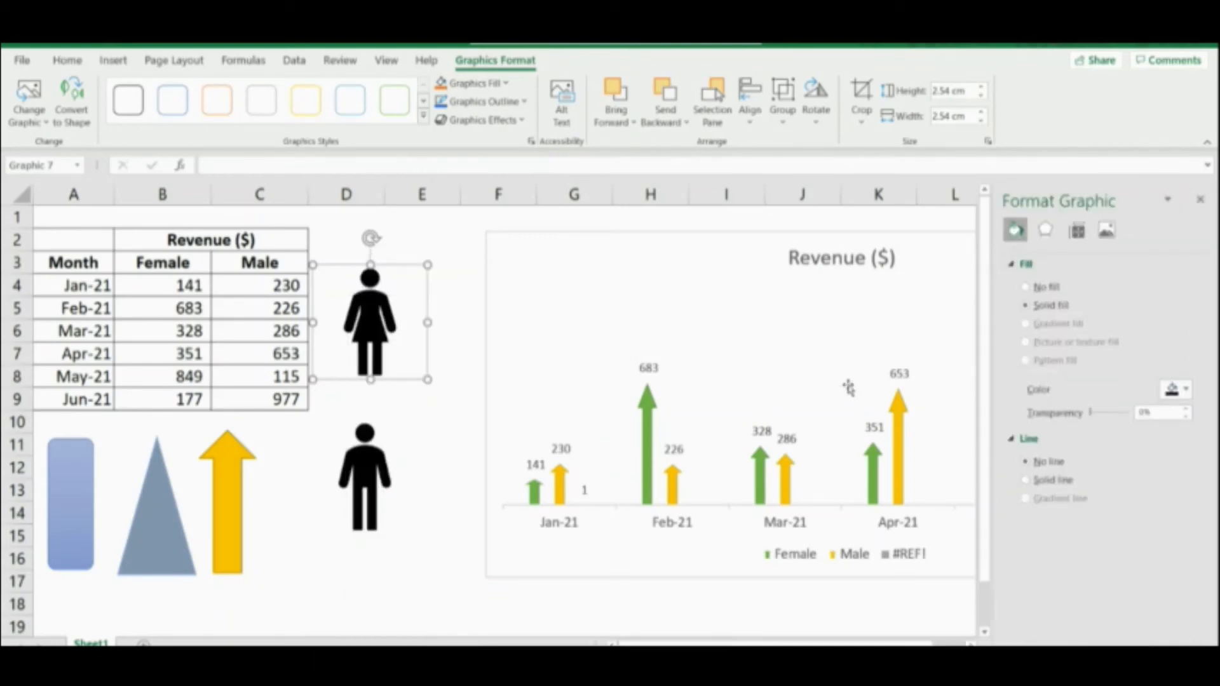
{"action": "left_click", "coordinate": [1181, 396]}
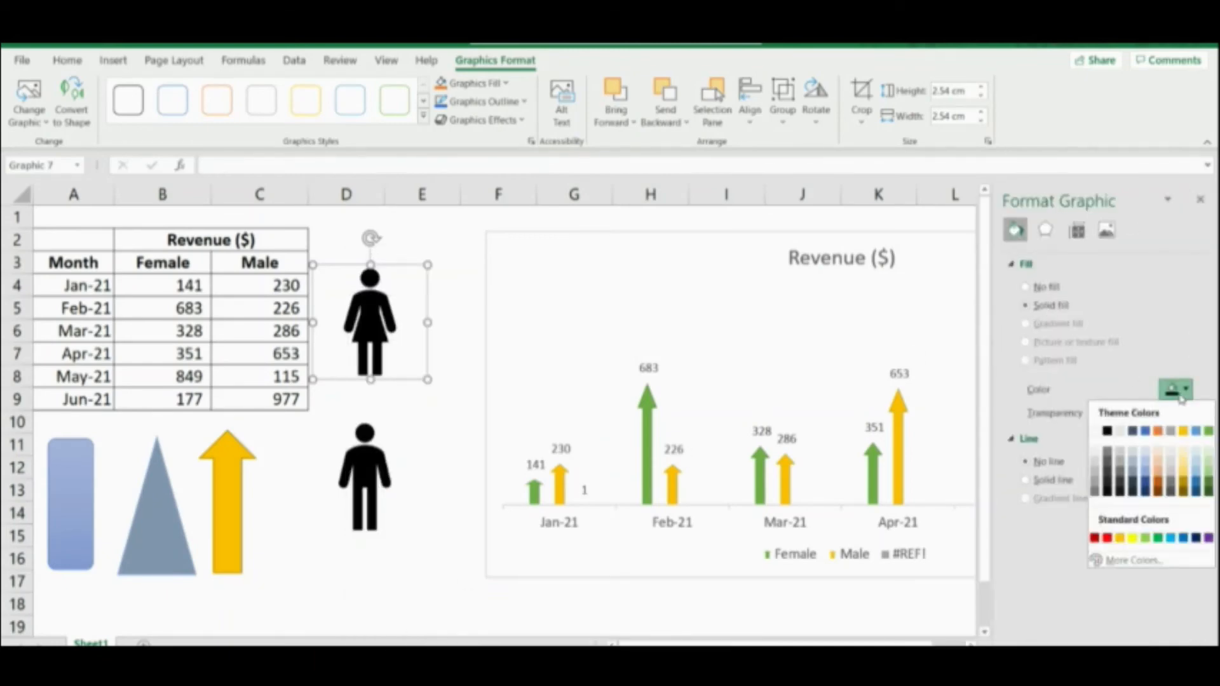
{"action": "left_click", "coordinate": [1135, 560]}
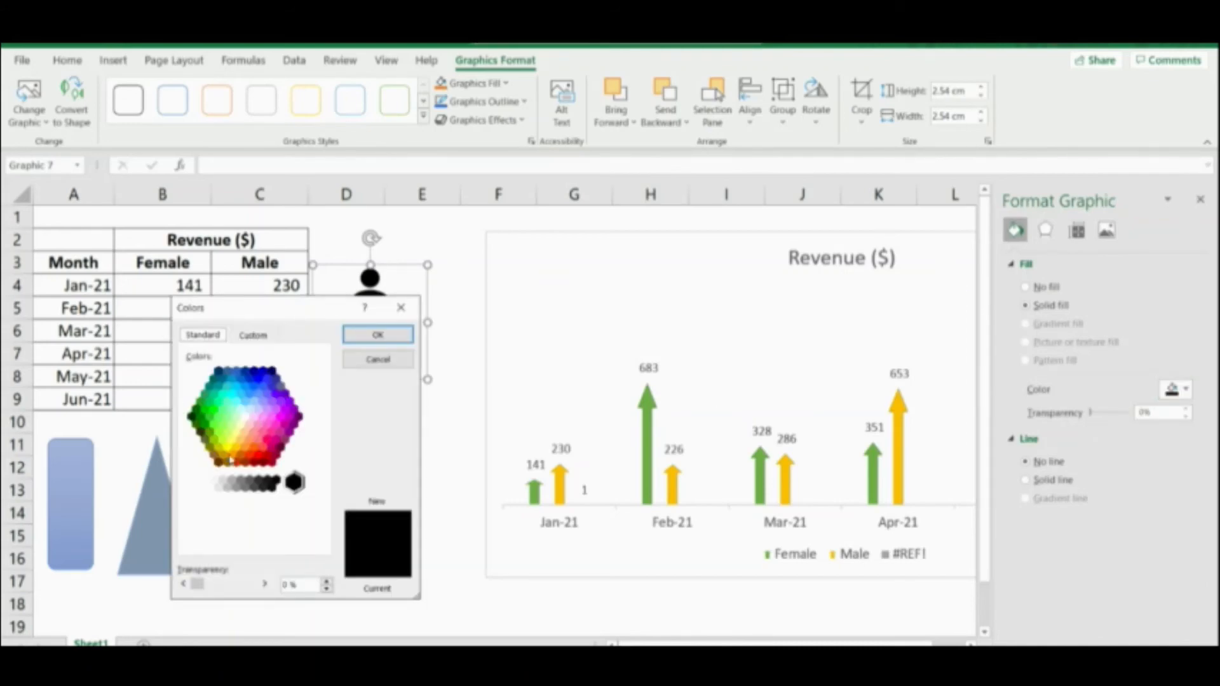
{"action": "left_click", "coordinate": [262, 418]}
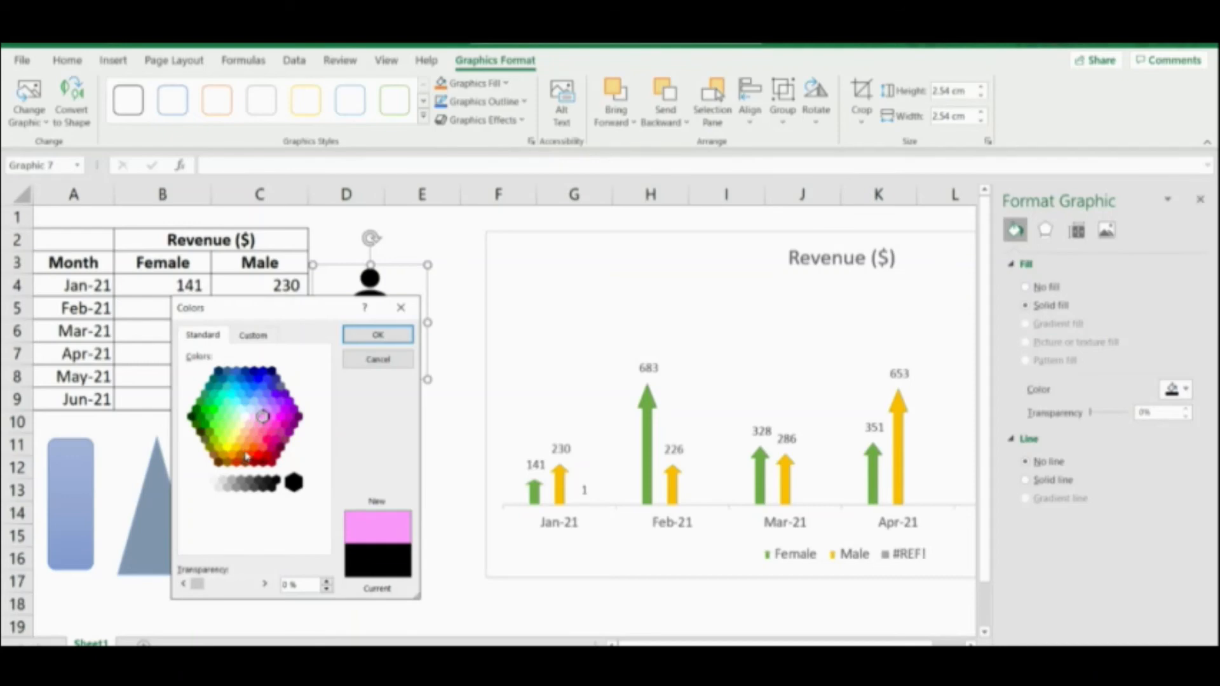
{"action": "left_click", "coordinate": [378, 335]}
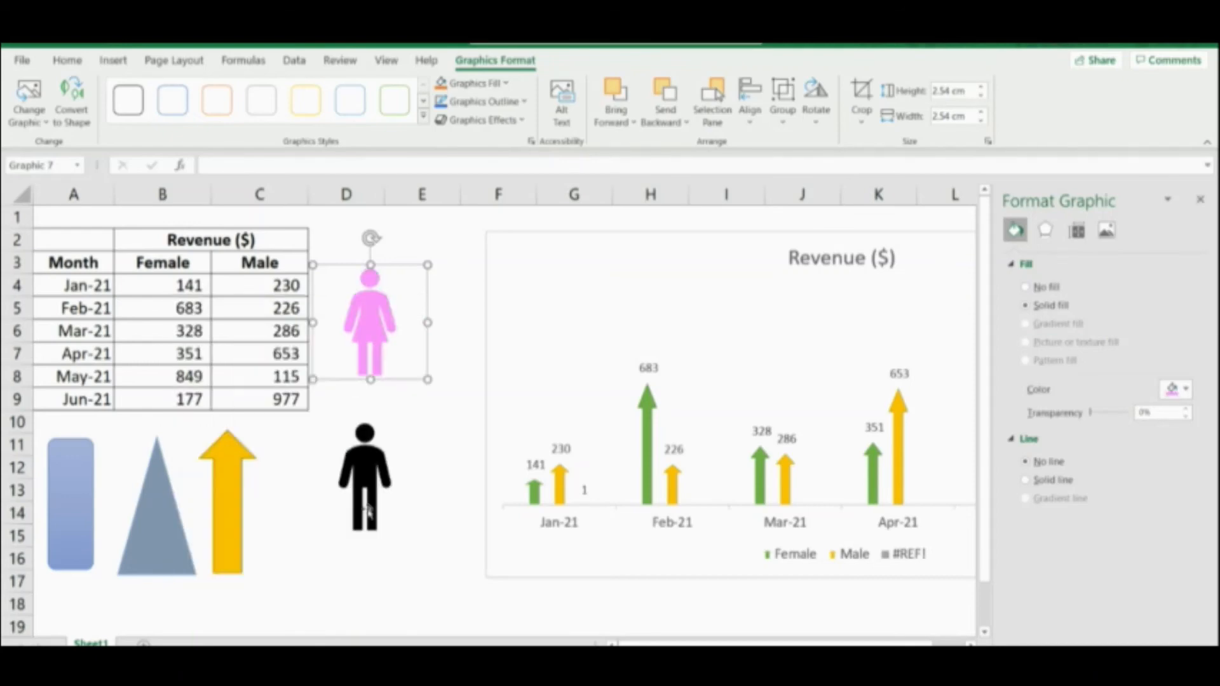
Step: Recolour the man icon with a solid blue theme colour and close its formatting options
{"action": "left_click", "coordinate": [412, 422]}
{"action": "right_click", "coordinate": [359, 471]}
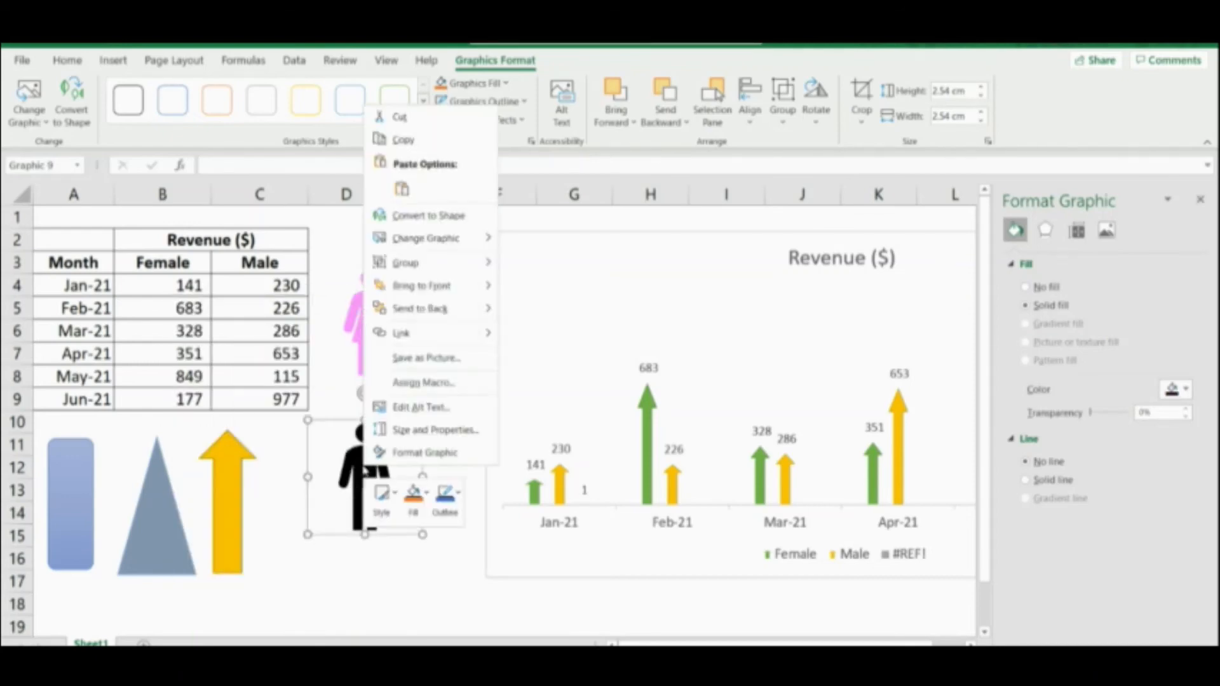
{"action": "left_click", "coordinate": [393, 460]}
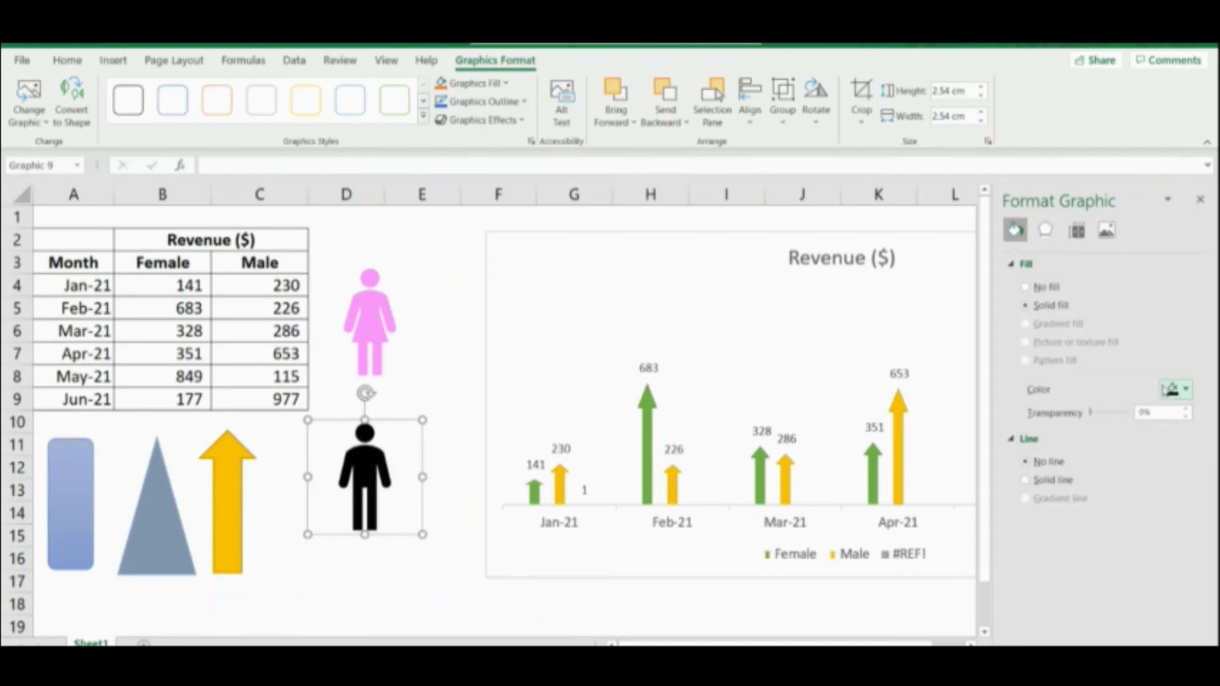
{"action": "left_click", "coordinate": [1173, 389]}
{"action": "left_click", "coordinate": [1144, 431]}
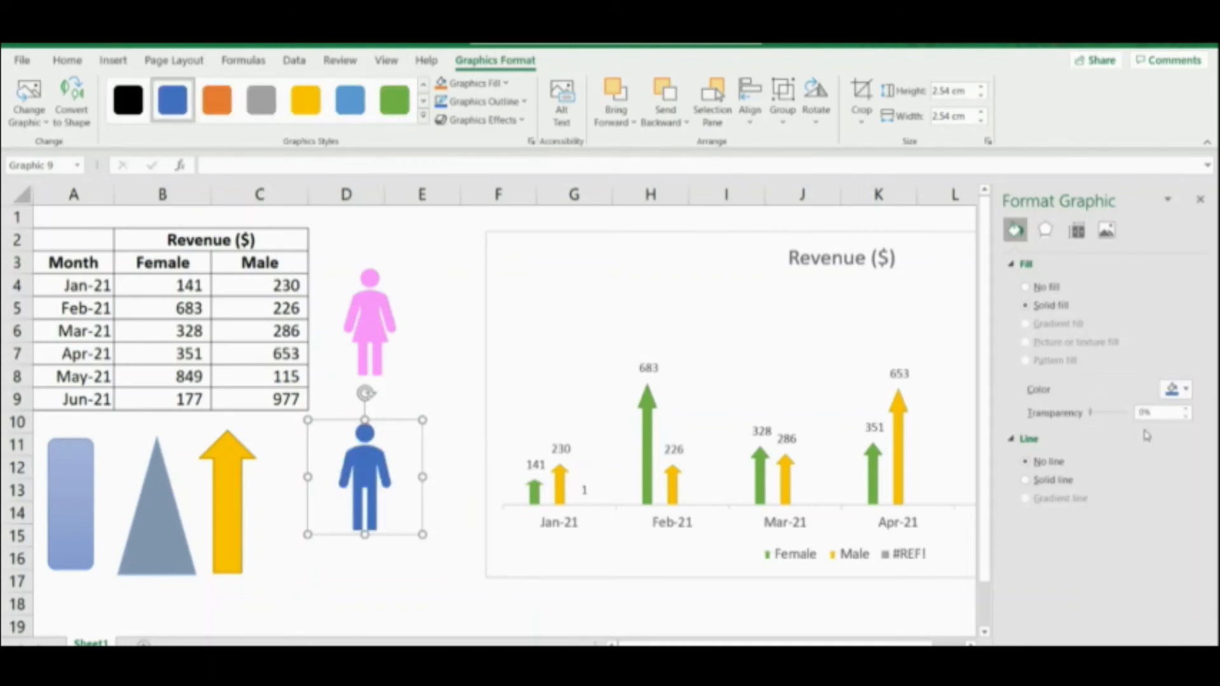
{"action": "left_click", "coordinate": [1200, 200]}
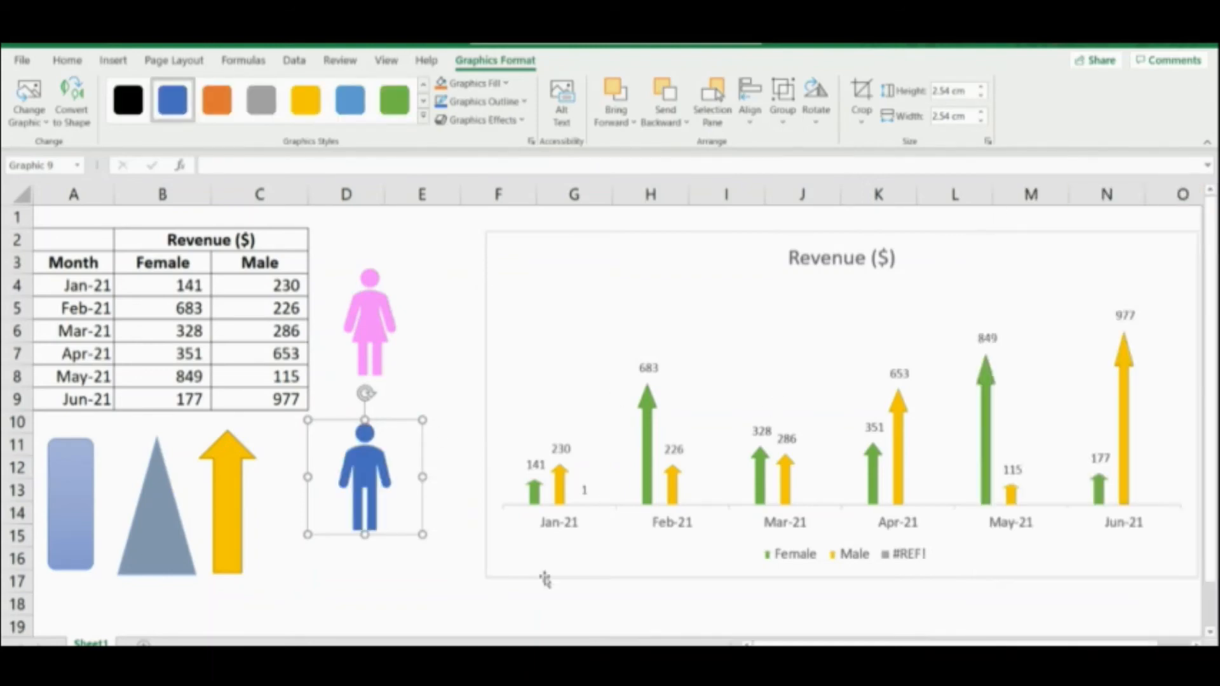
{"action": "left_click", "coordinate": [359, 576]}
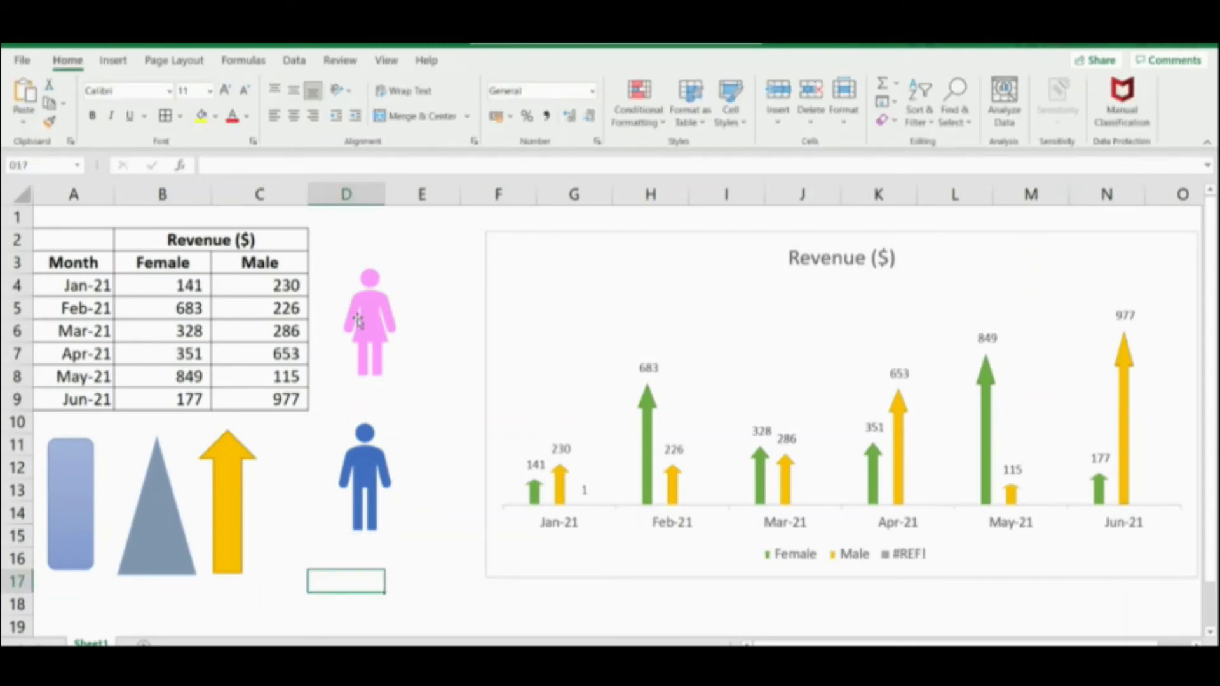
Step: Copy the pink woman icon and paste it onto the Female columns of the chart
{"action": "left_click", "coordinate": [357, 321]}
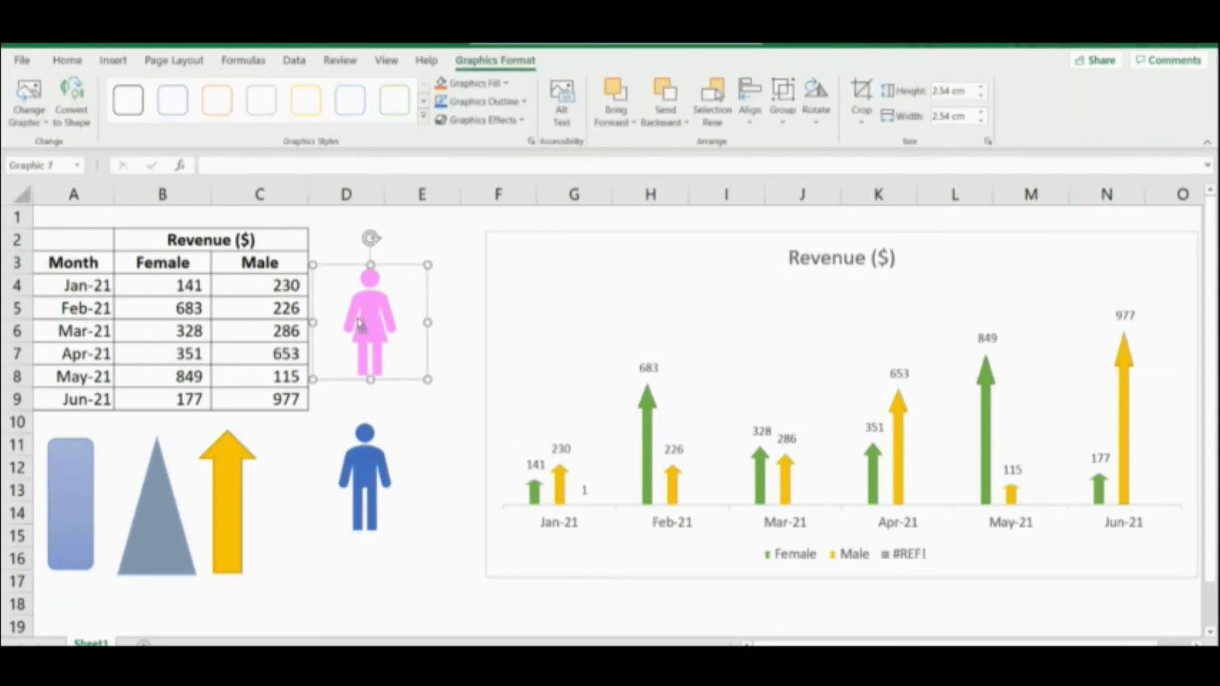
{"action": "left_click", "coordinate": [535, 491]}
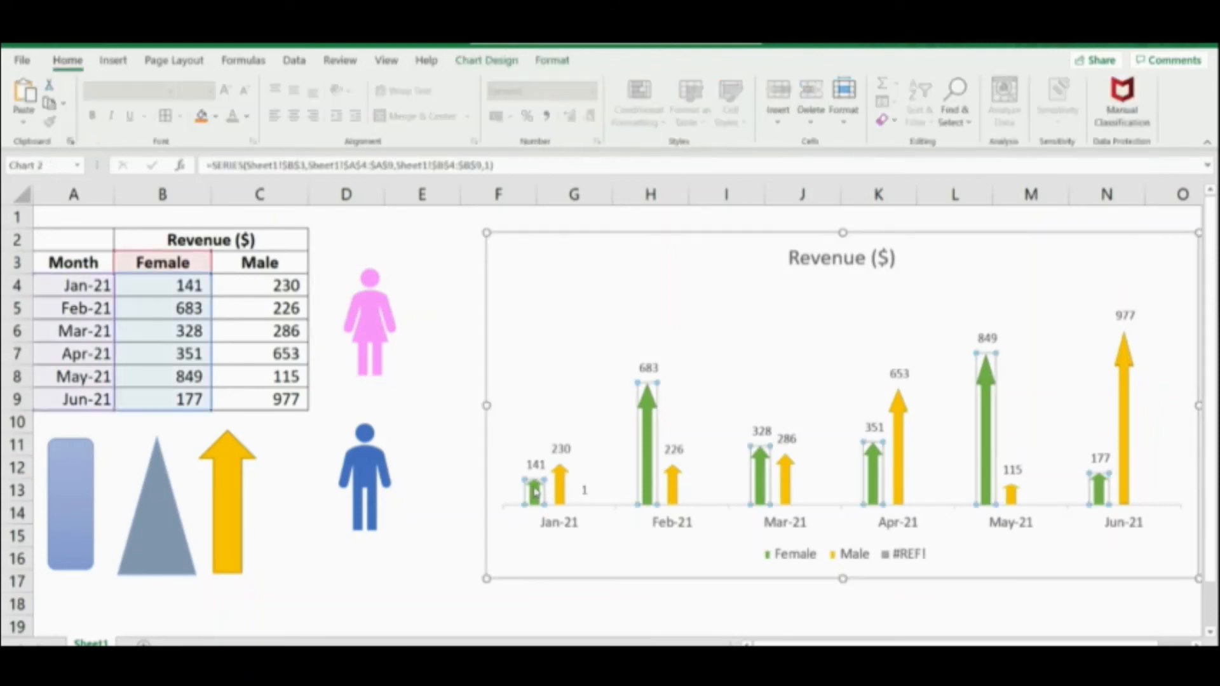
{"action": "key", "text": "ctrl+v"}
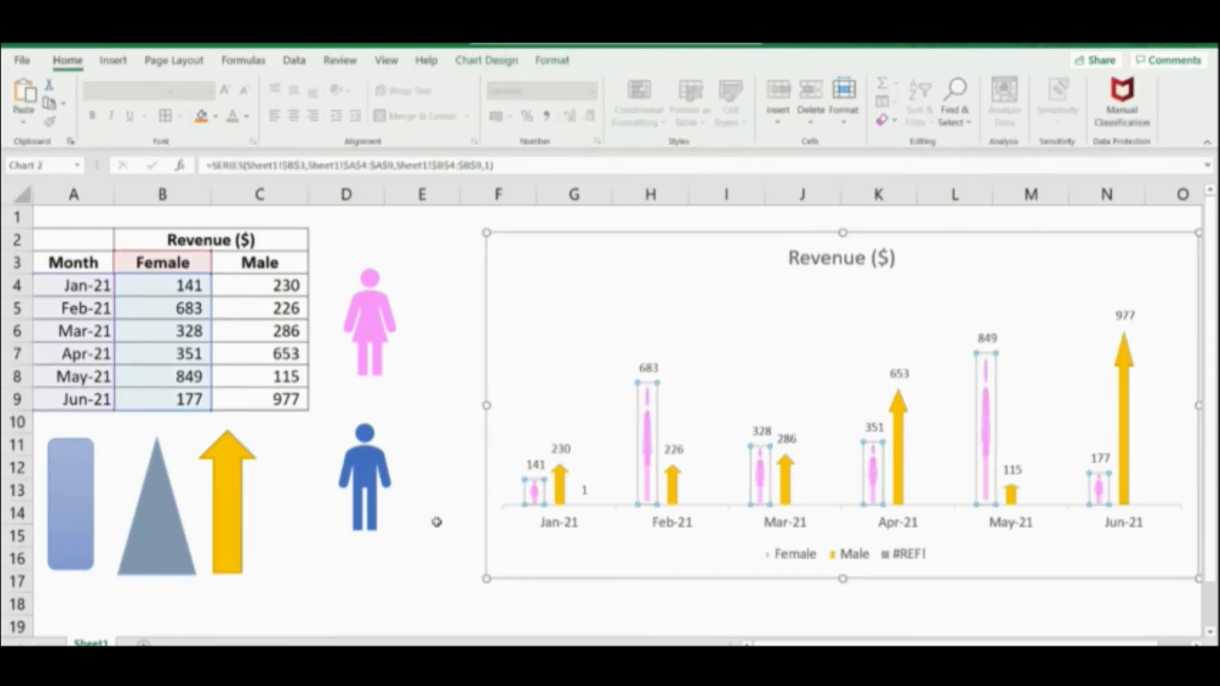
{"action": "left_click", "coordinate": [371, 558]}
Step: Copy the blue man icon and paste it onto the Male columns of the chart
{"action": "left_click", "coordinate": [372, 479]}
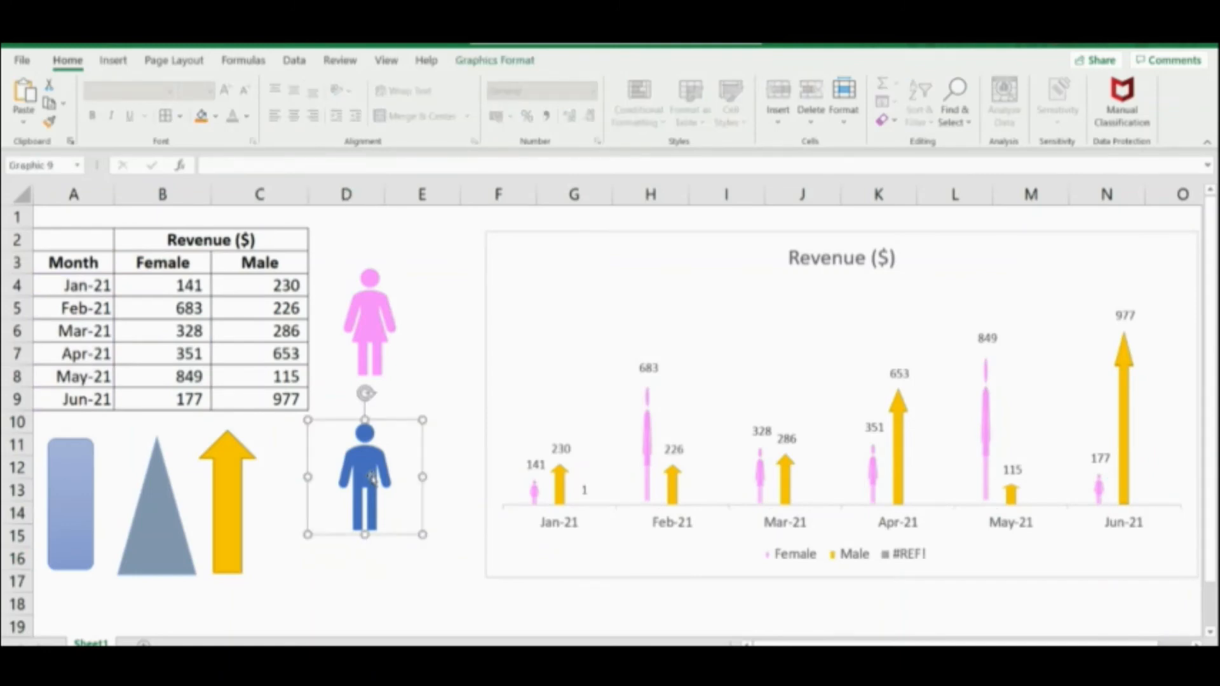
{"action": "left_click", "coordinate": [671, 491]}
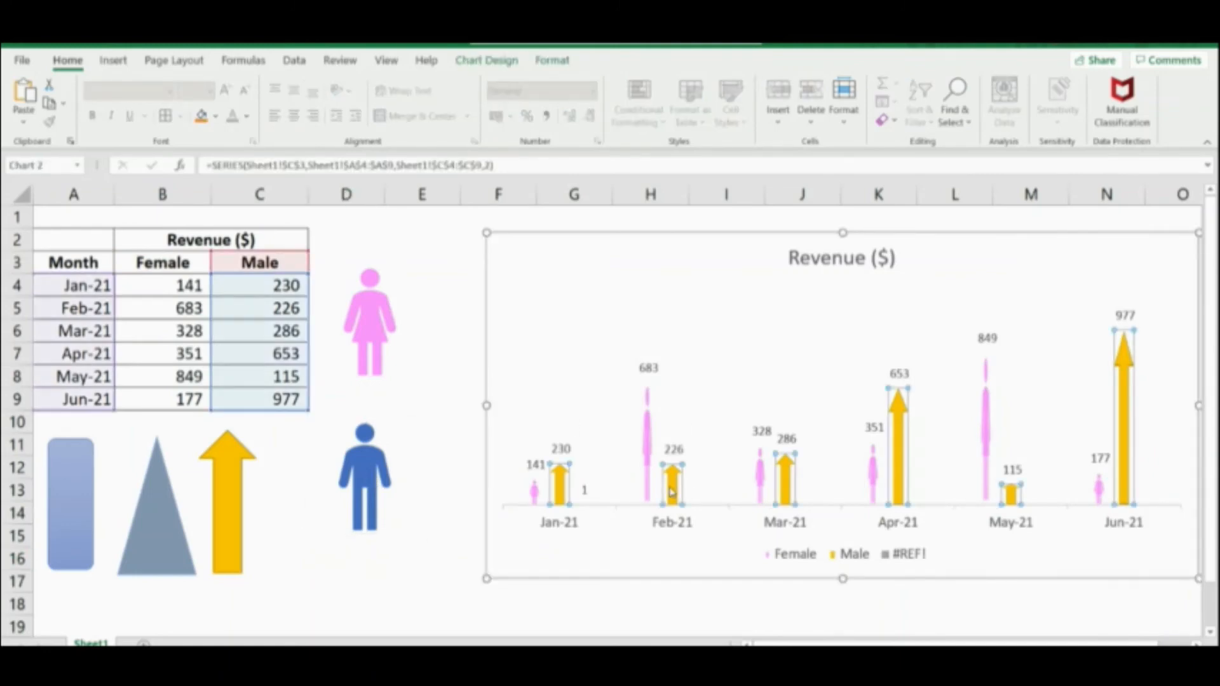
{"action": "key", "text": "ctrl+v"}
{"action": "left_click", "coordinate": [446, 484]}
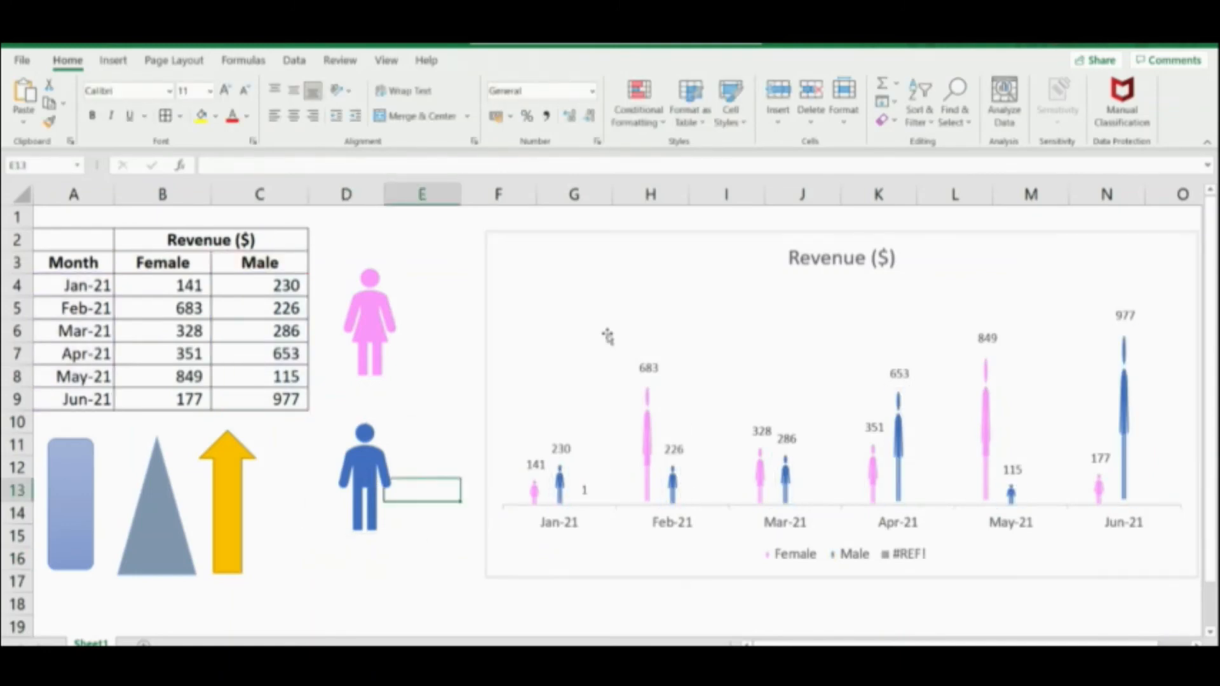
{"action": "left_click", "coordinate": [580, 251]}
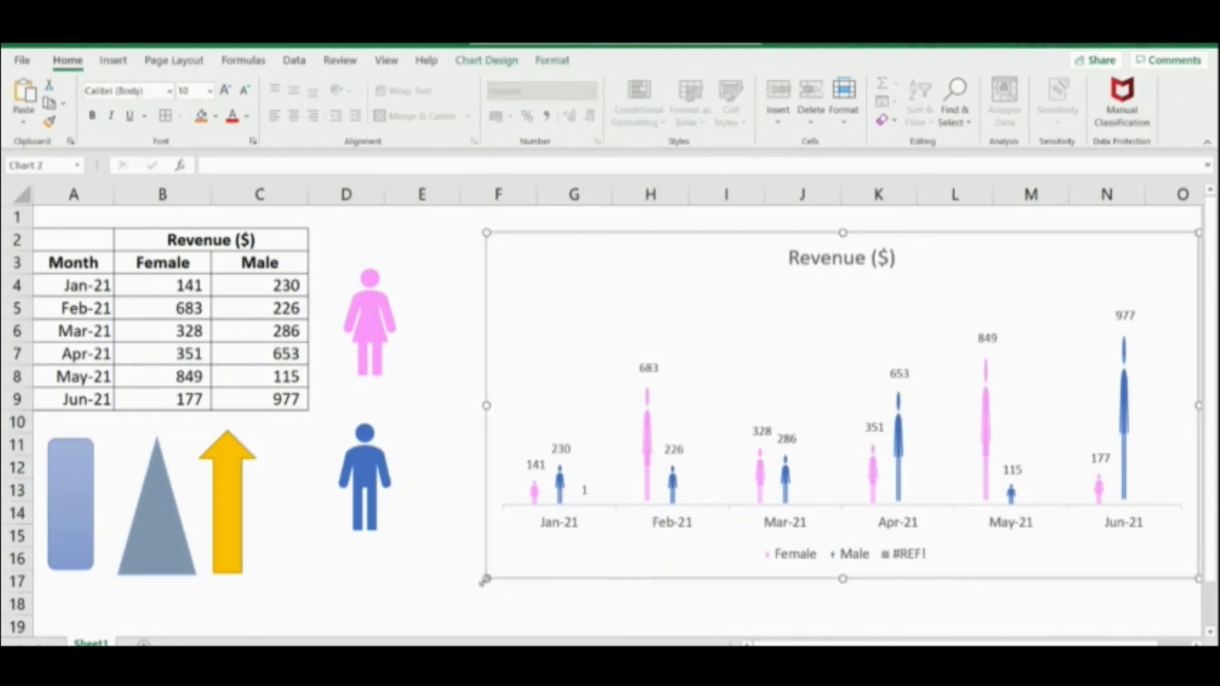
{"action": "left_click_drag", "start_coordinate": [484, 581], "coordinate": [234, 546]}
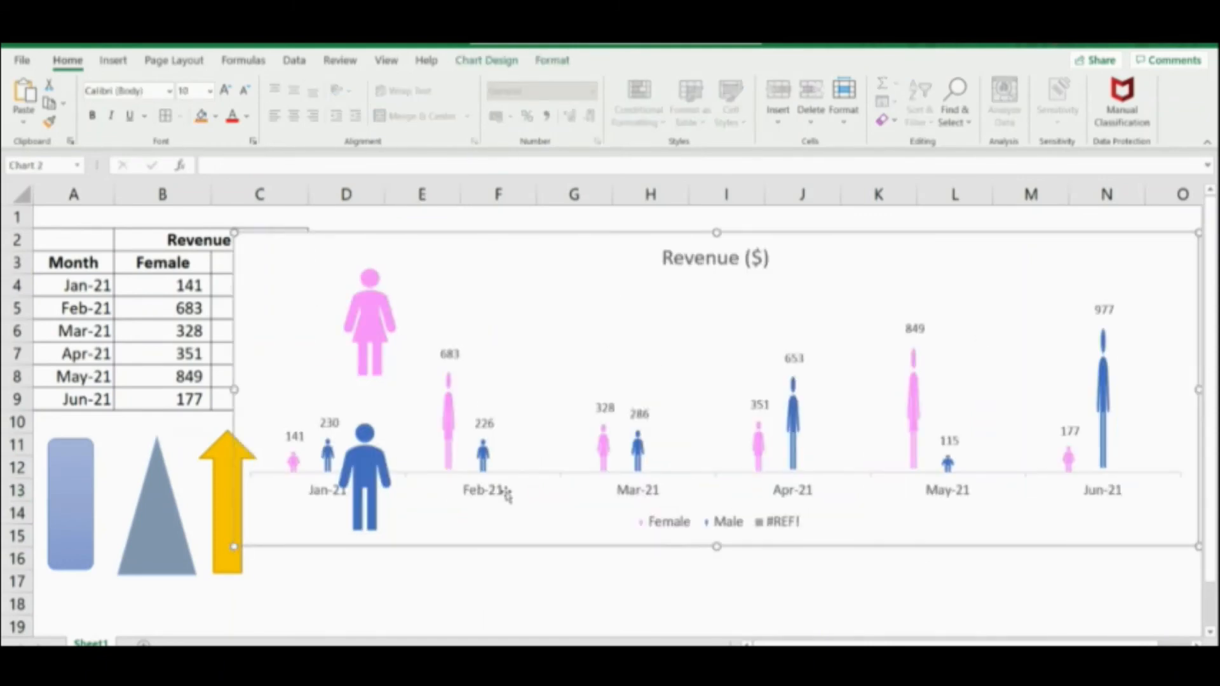
{"action": "left_click", "coordinate": [447, 578]}
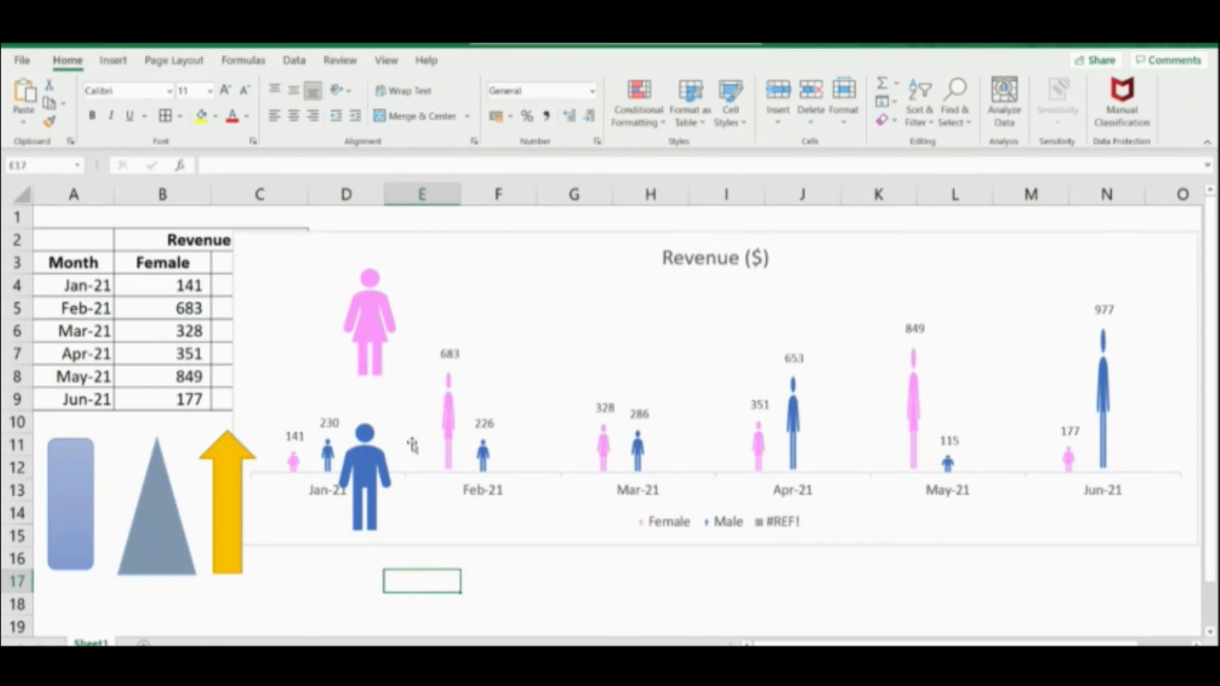
{"action": "key", "text": "ctrl+z"}
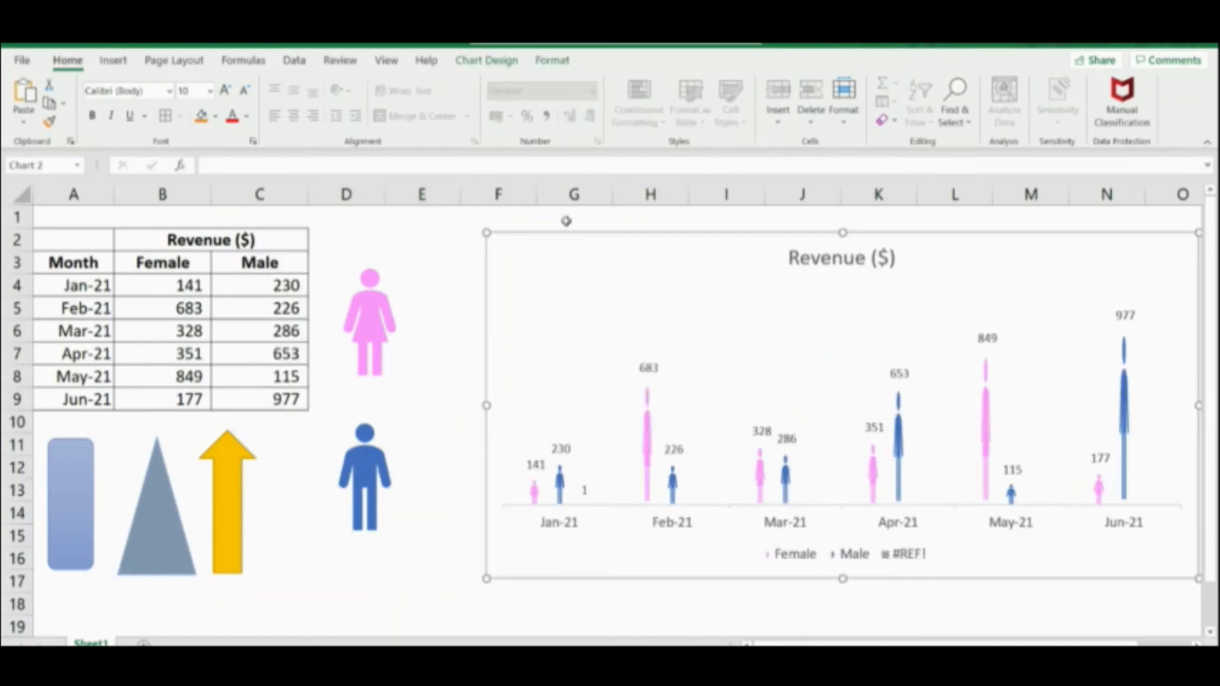
Step: Move the chart closer to the icons, widen it across column N and shorten it to end at about row 15
{"action": "left_click_drag", "start_coordinate": [537, 244], "coordinate": [471, 248]}
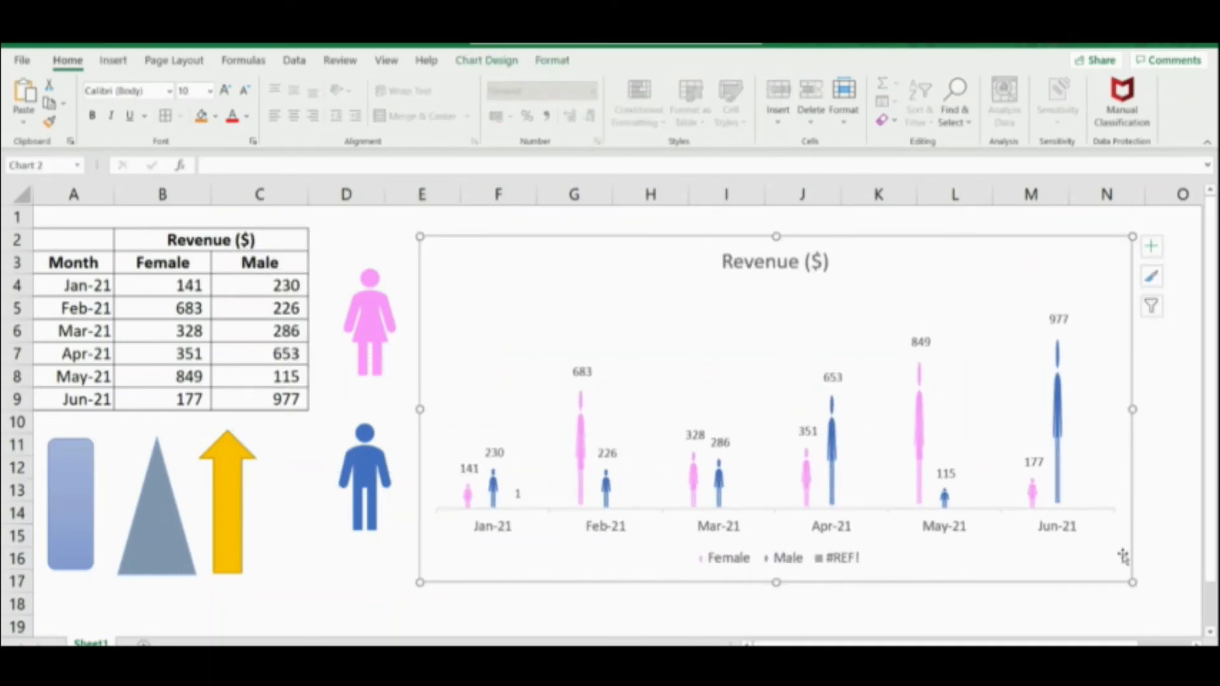
{"action": "left_click_drag", "start_coordinate": [1143, 581], "coordinate": [1175, 580]}
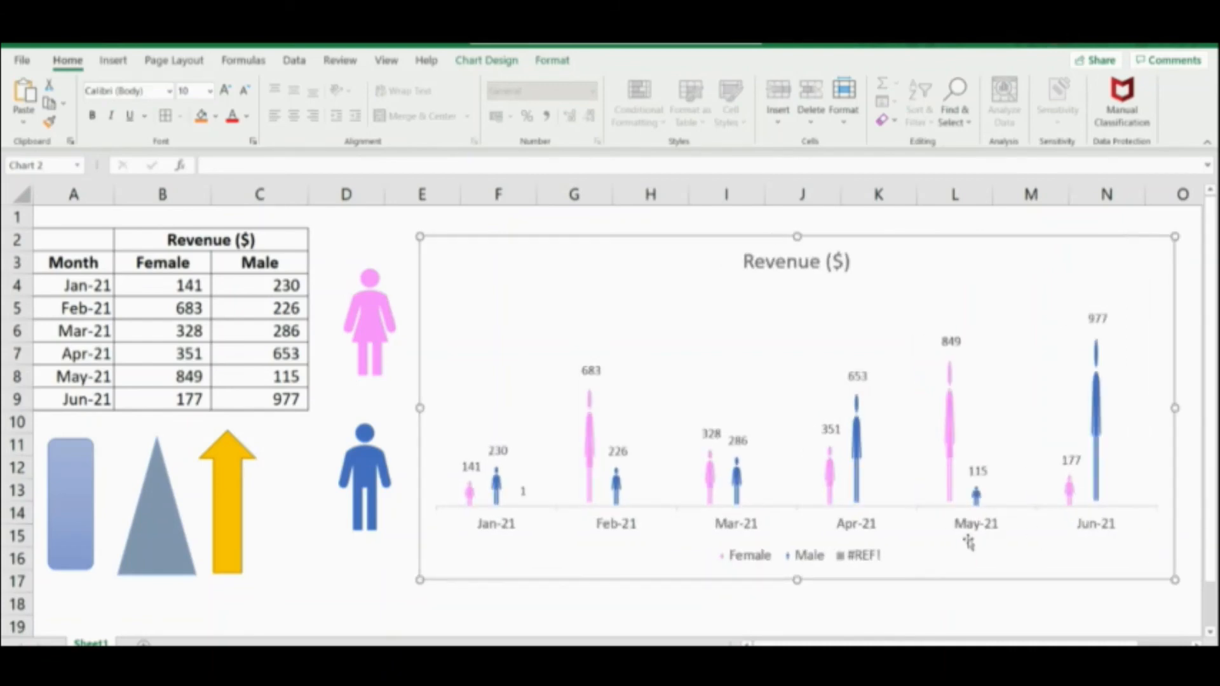
{"action": "left_click_drag", "start_coordinate": [794, 578], "coordinate": [795, 534]}
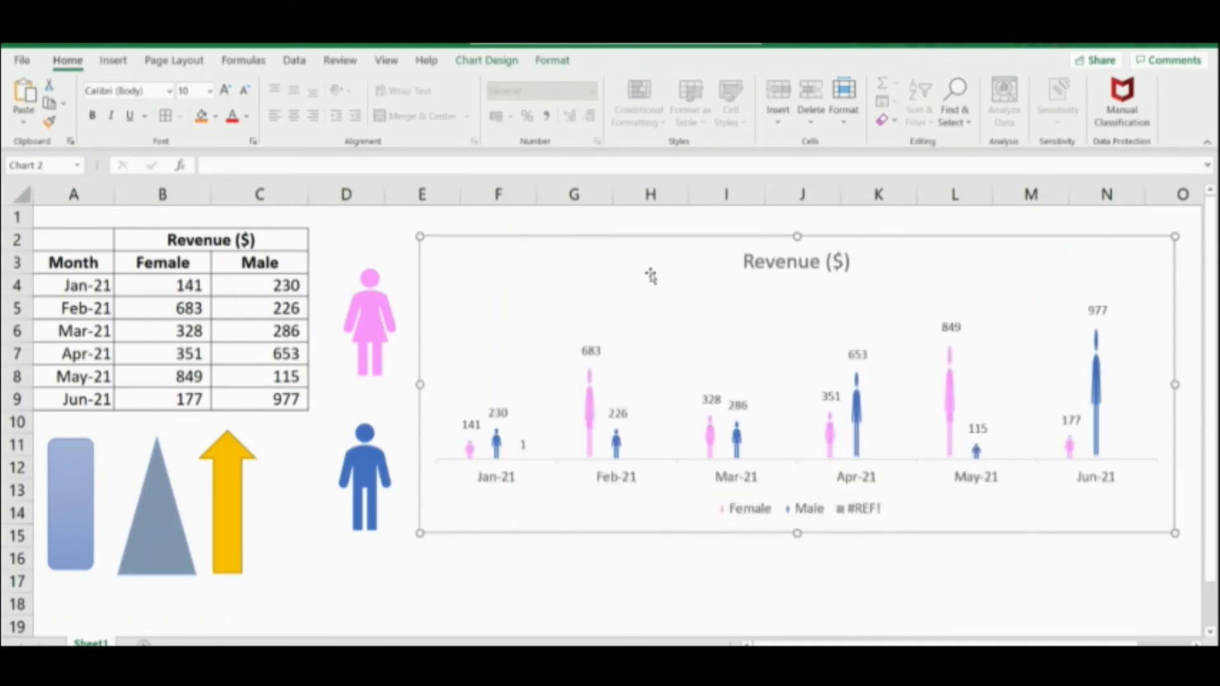
Step: Remove the #REF! series from the chart's data so that only Female and Male are plotted
{"action": "right_click", "coordinate": [630, 316]}
{"action": "left_click", "coordinate": [672, 419]}
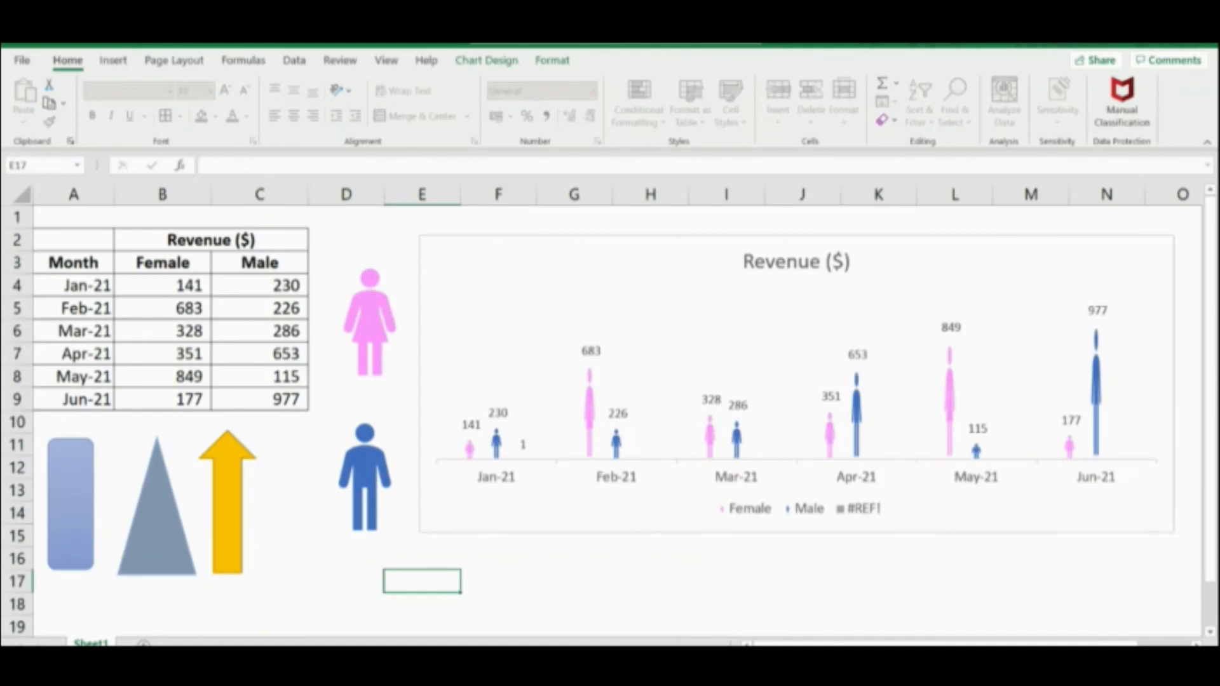
{"action": "left_click", "coordinate": [467, 588]}
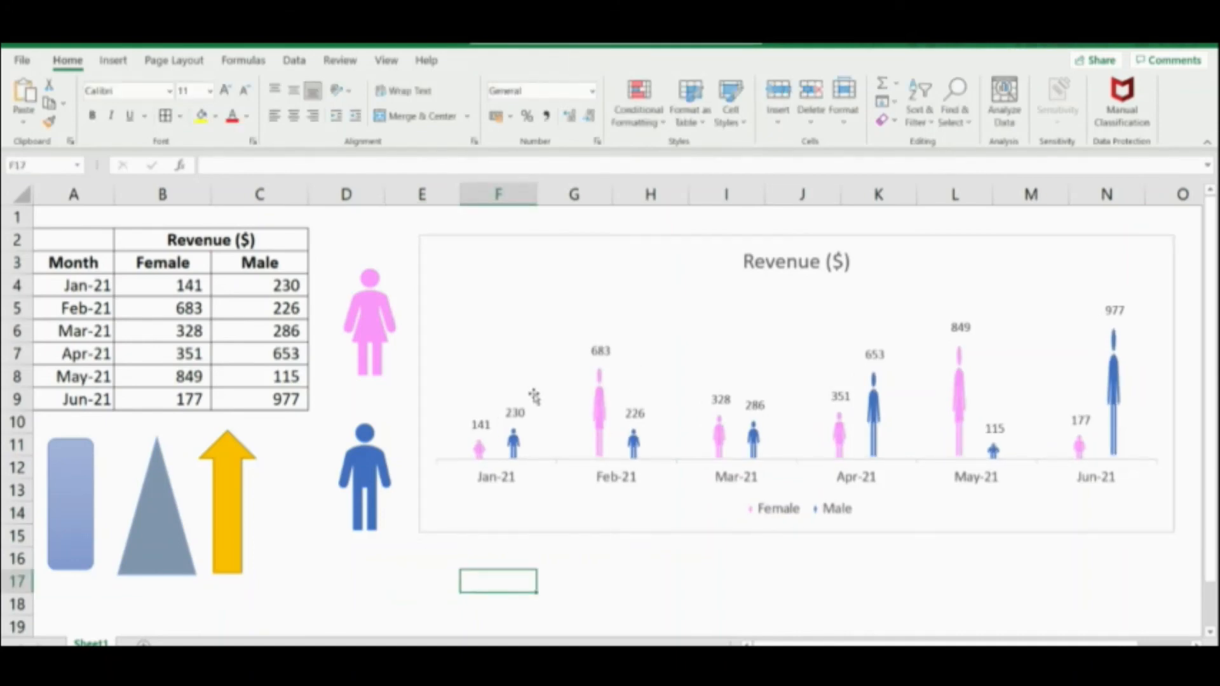
Step: Shorten the chart from below so it ends at the bottom of row 12
{"action": "left_click", "coordinate": [555, 346]}
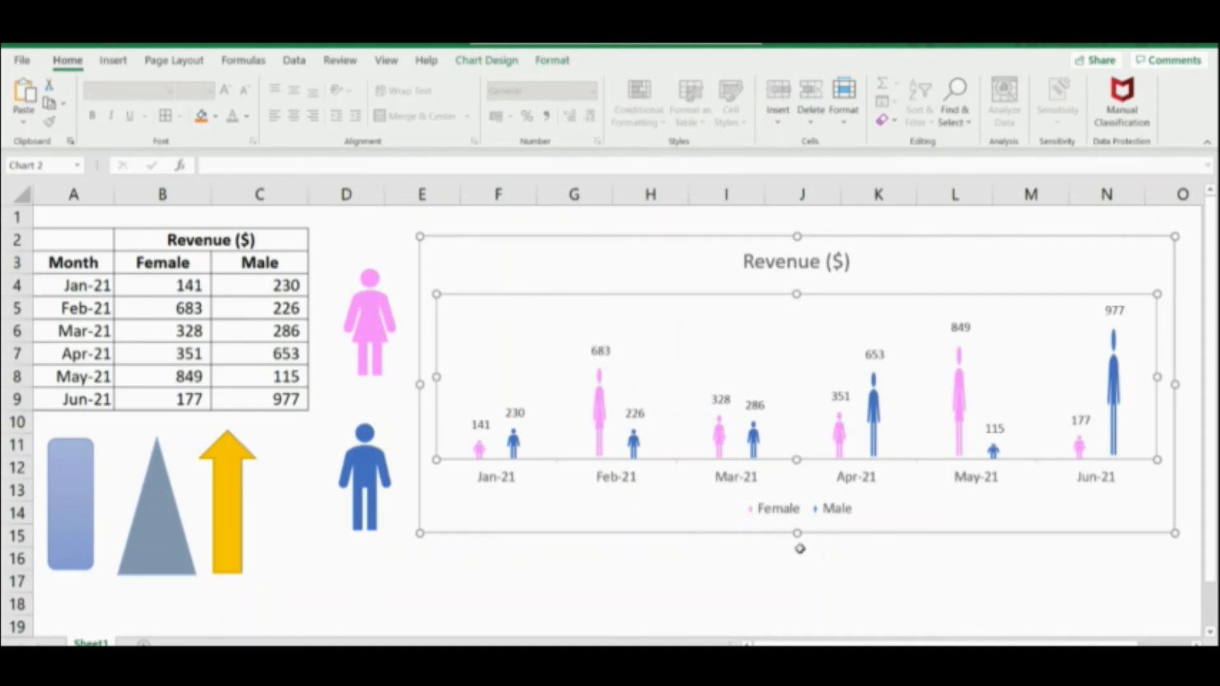
{"action": "left_click_drag", "start_coordinate": [799, 535], "coordinate": [798, 477]}
{"action": "left_click", "coordinate": [583, 572]}
{"action": "left_click", "coordinate": [397, 604]}
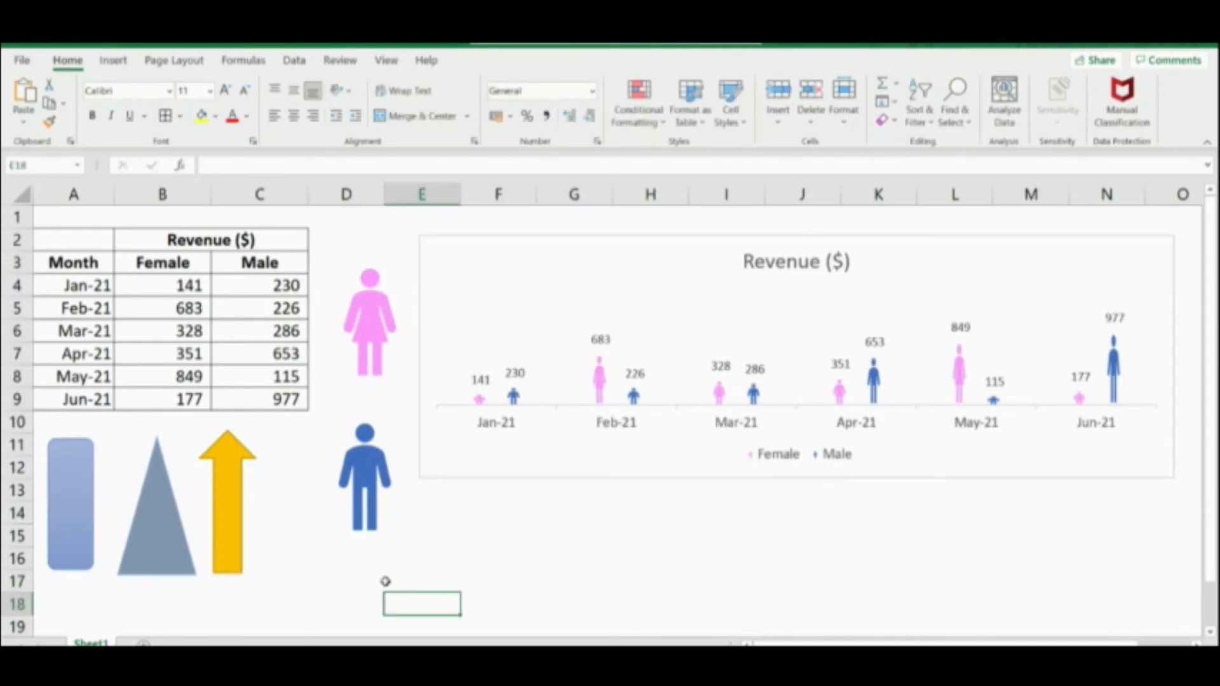
Step: Recolour the woman icon with a darker custom purple fill, RGB 162, 0, 162
{"action": "right_click", "coordinate": [372, 291]}
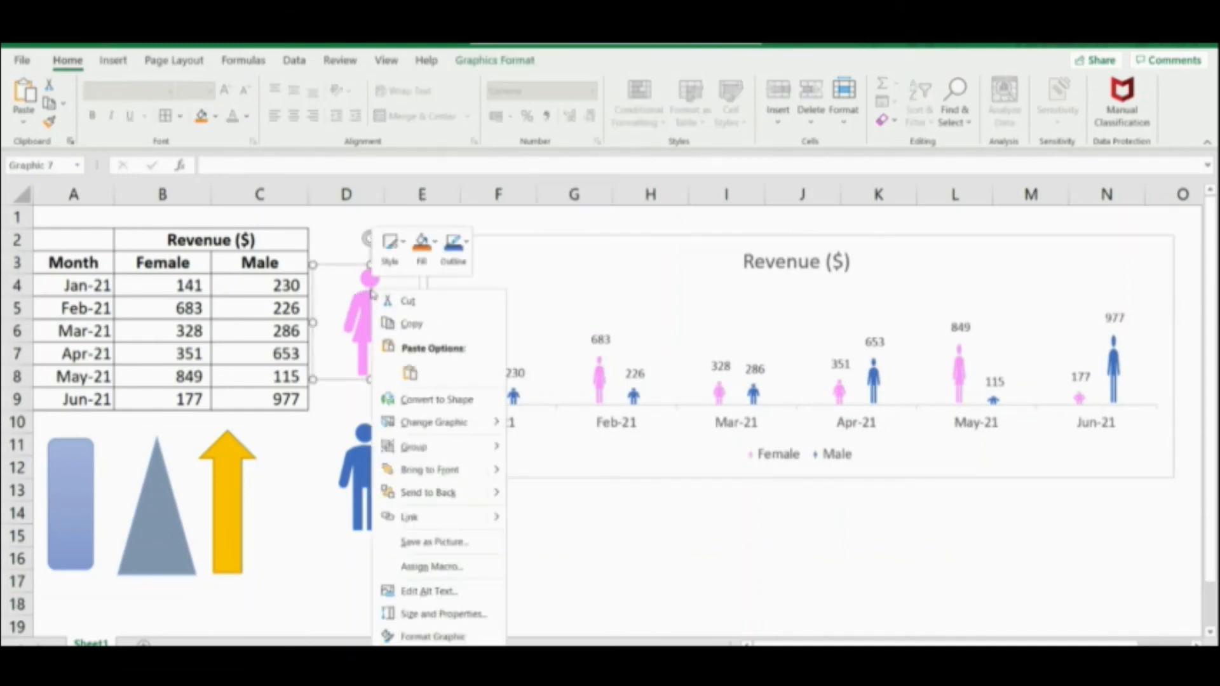
{"action": "left_click", "coordinate": [419, 635]}
{"action": "left_click", "coordinate": [1185, 390]}
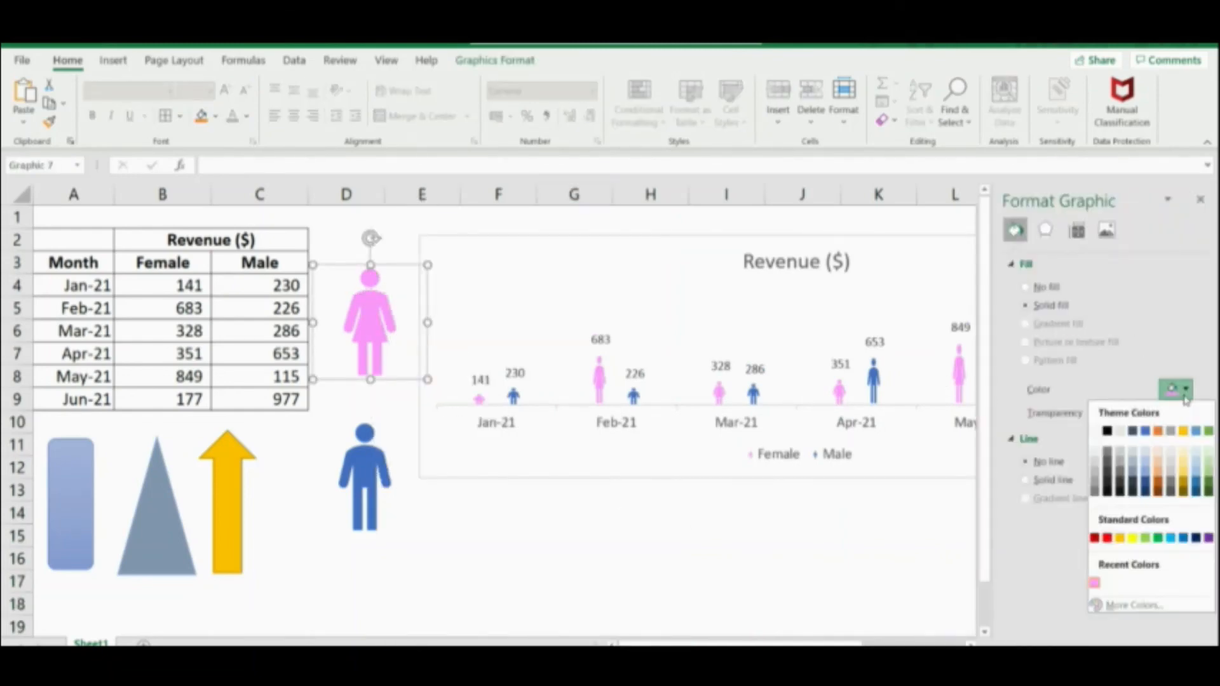
{"action": "left_click", "coordinate": [1137, 605]}
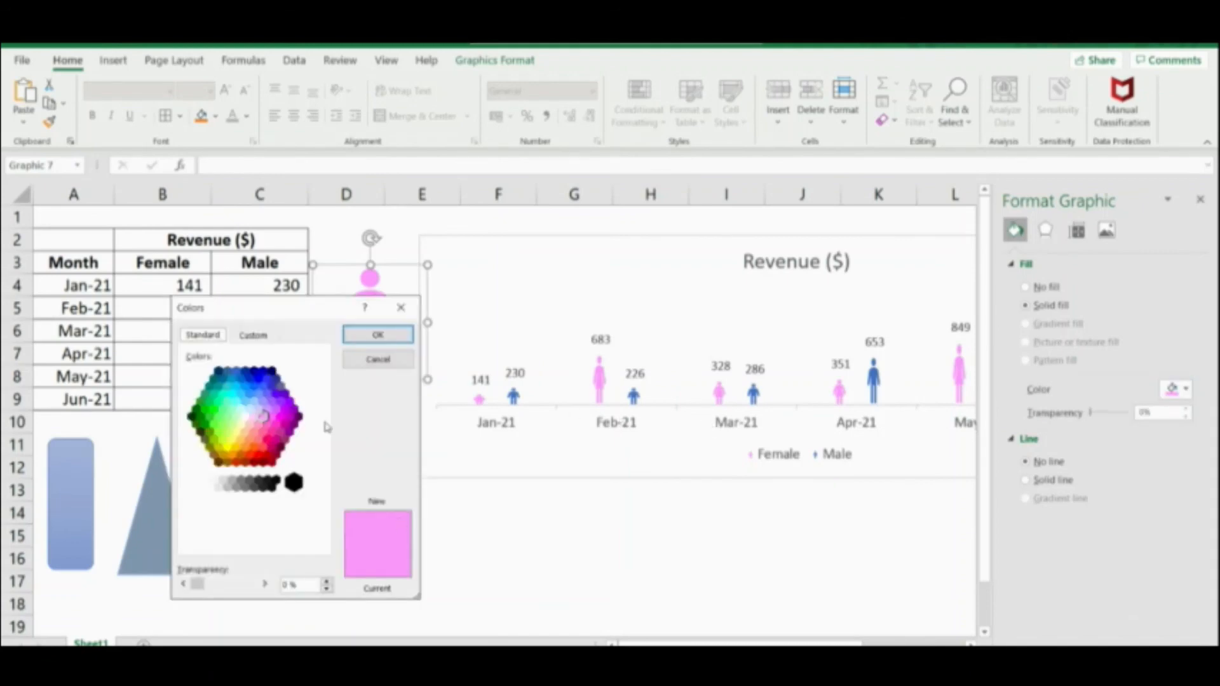
{"action": "left_click", "coordinate": [253, 335]}
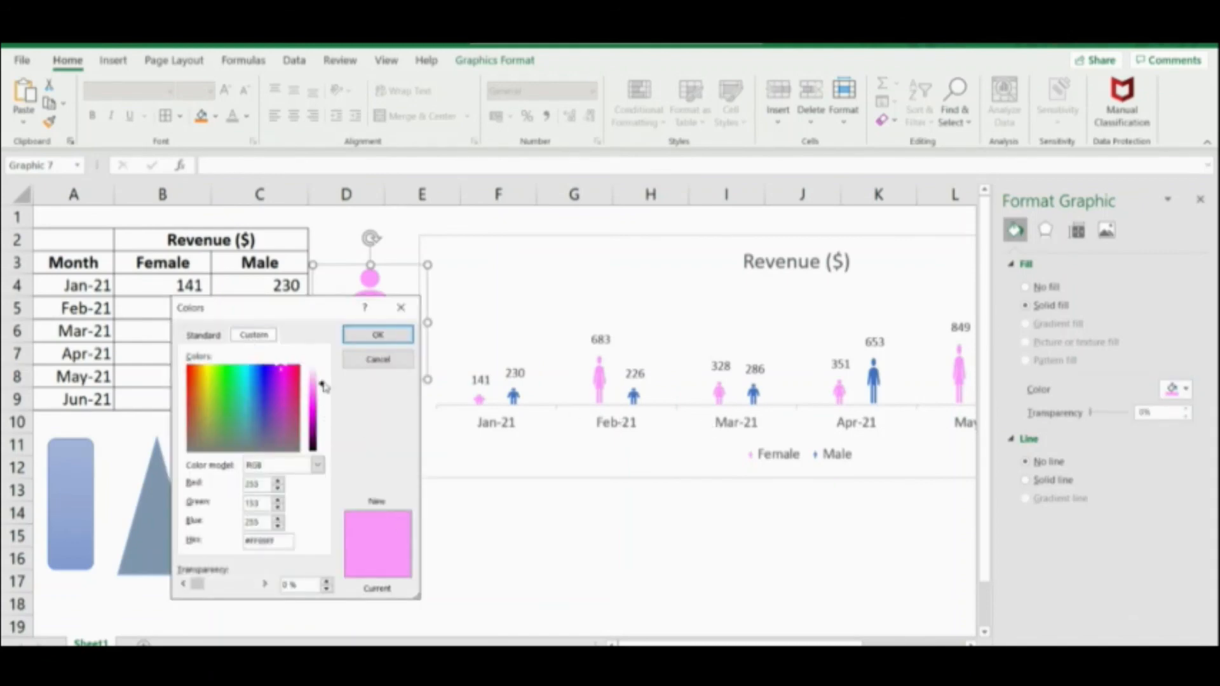
{"action": "left_click_drag", "start_coordinate": [323, 385], "coordinate": [323, 414]}
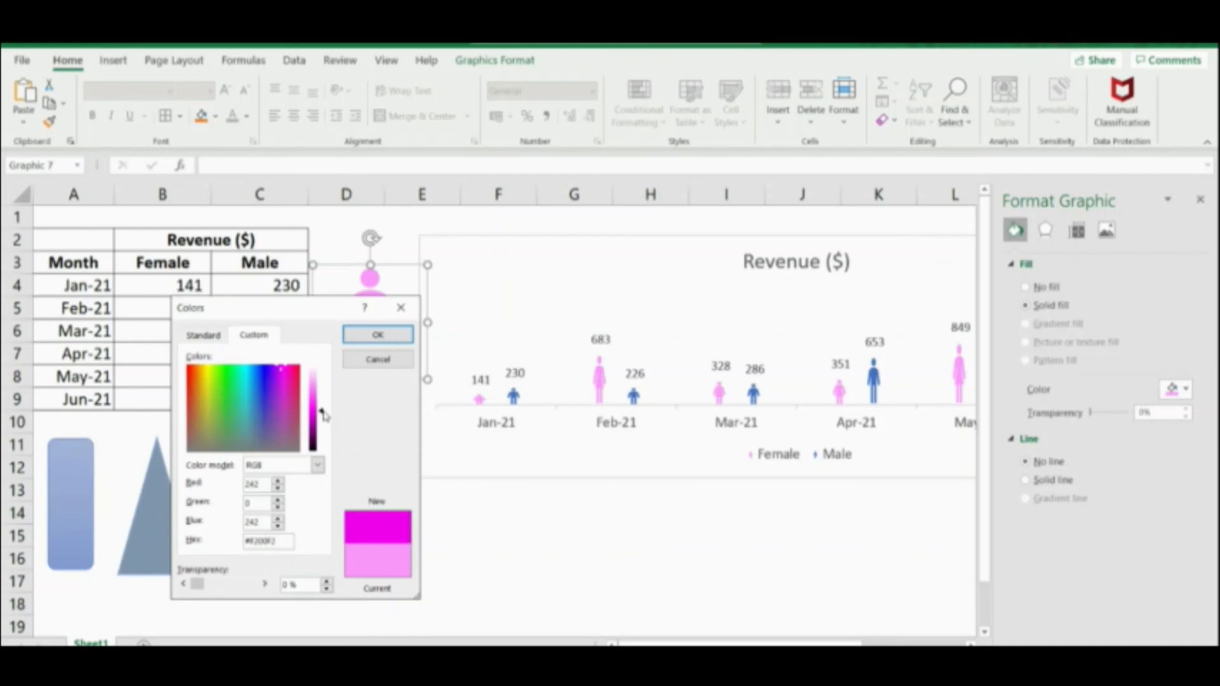
{"action": "left_click_drag", "start_coordinate": [324, 415], "coordinate": [324, 427]}
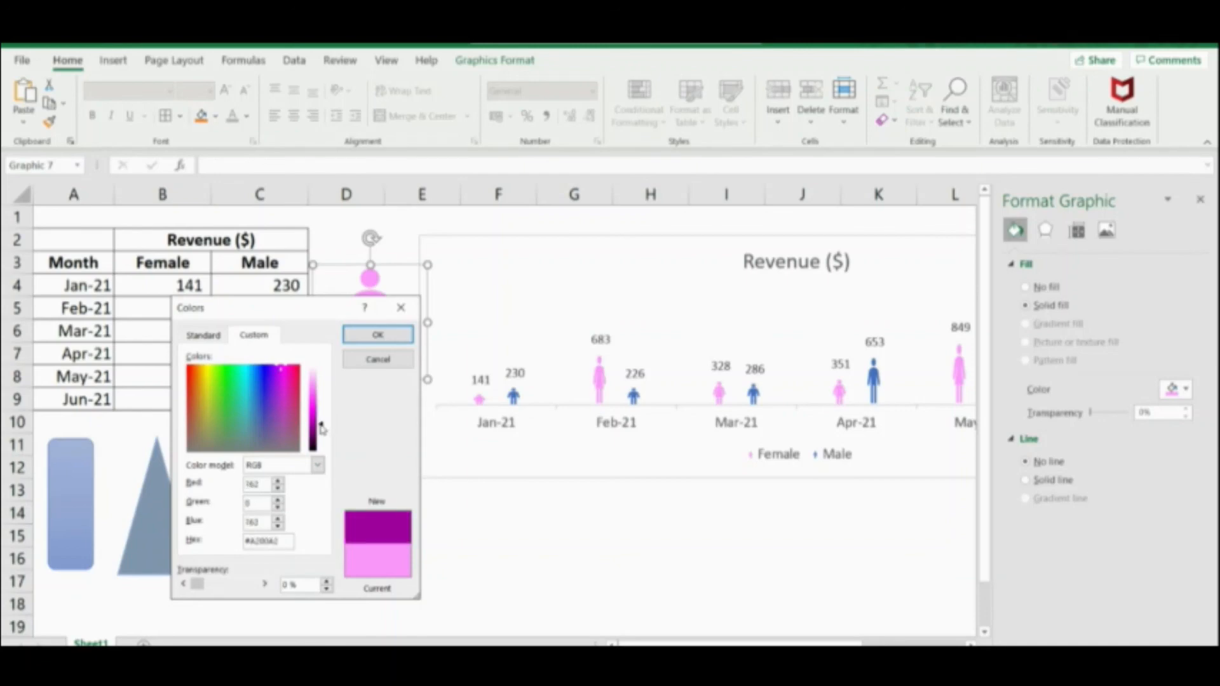
{"action": "left_click", "coordinate": [377, 335]}
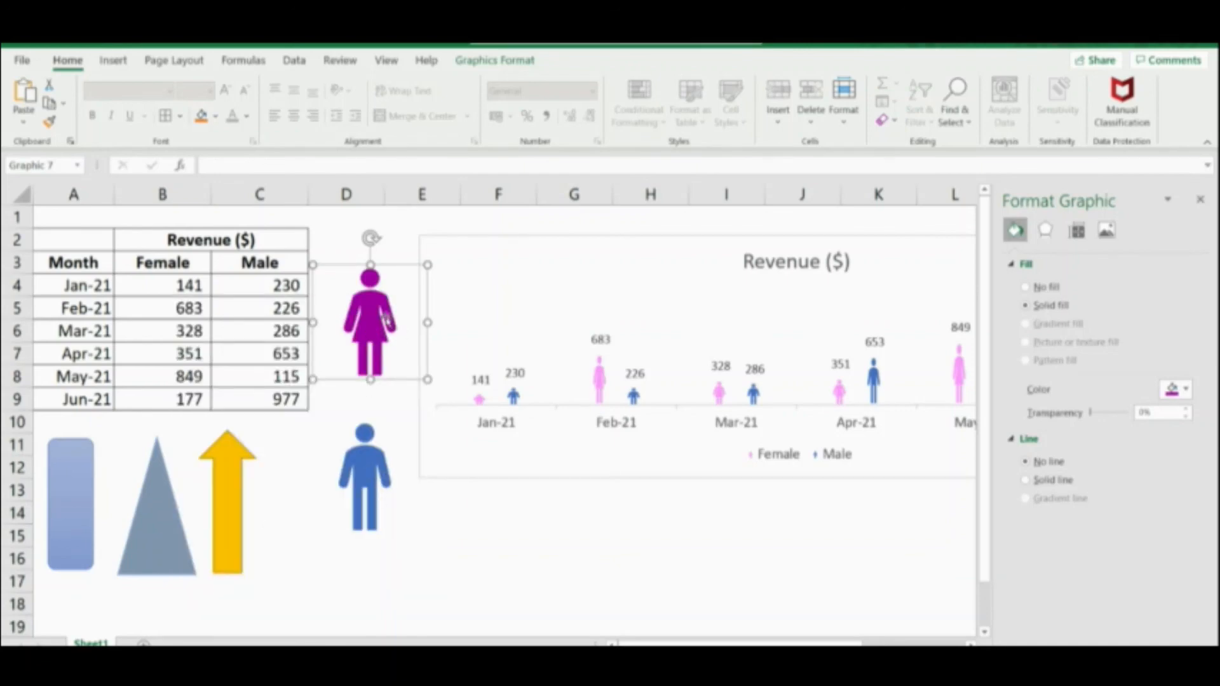
Step: Copy the purple woman icon onto the chart's Female columns and close the formatting options
{"action": "left_click", "coordinate": [601, 382]}
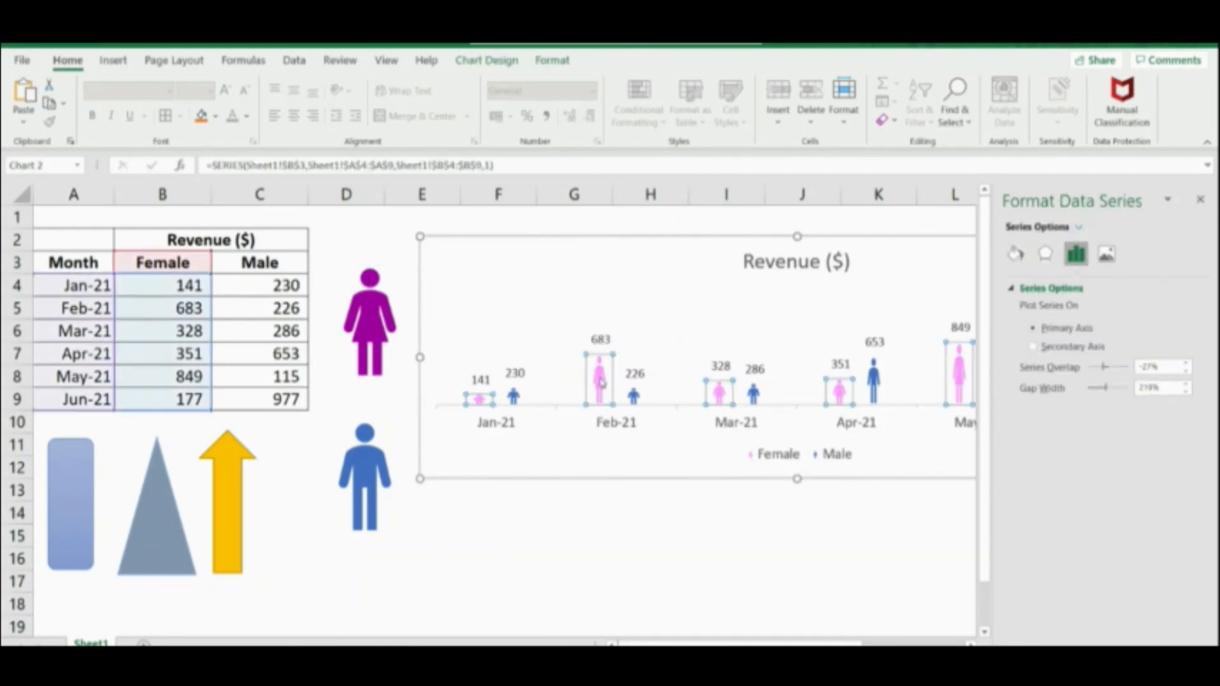
{"action": "key", "text": "ctrl+v"}
{"action": "left_click", "coordinate": [514, 512]}
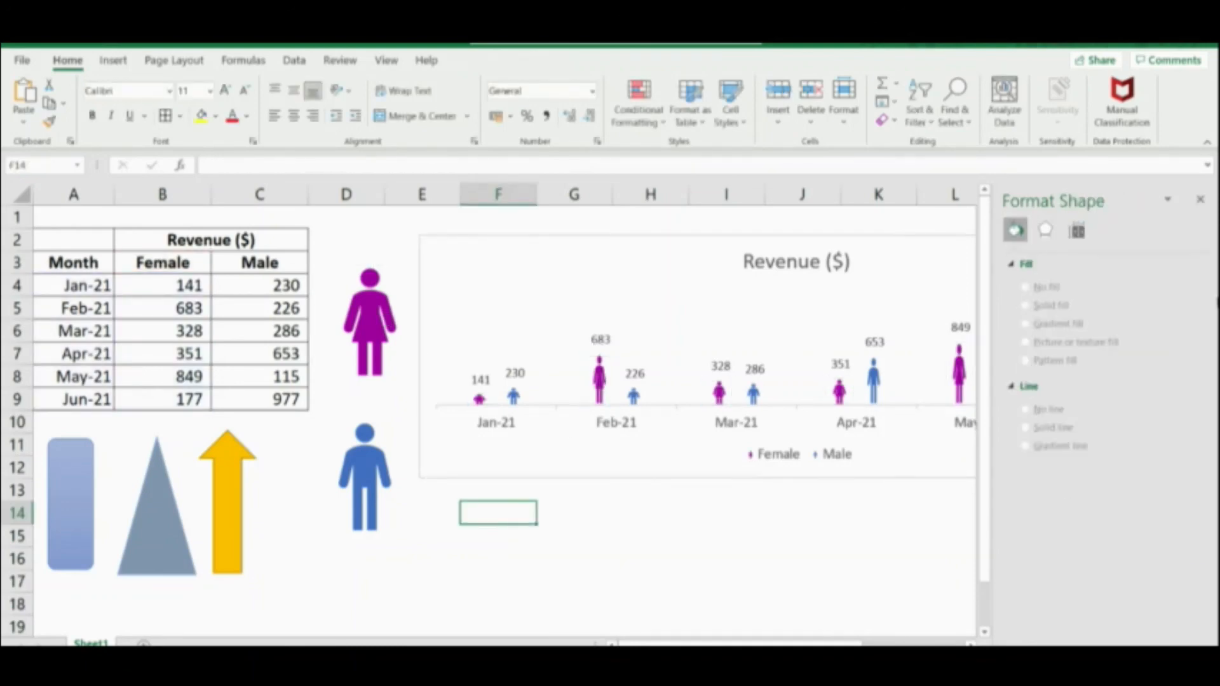
{"action": "left_click", "coordinate": [1200, 198]}
{"action": "left_click", "coordinate": [569, 521]}
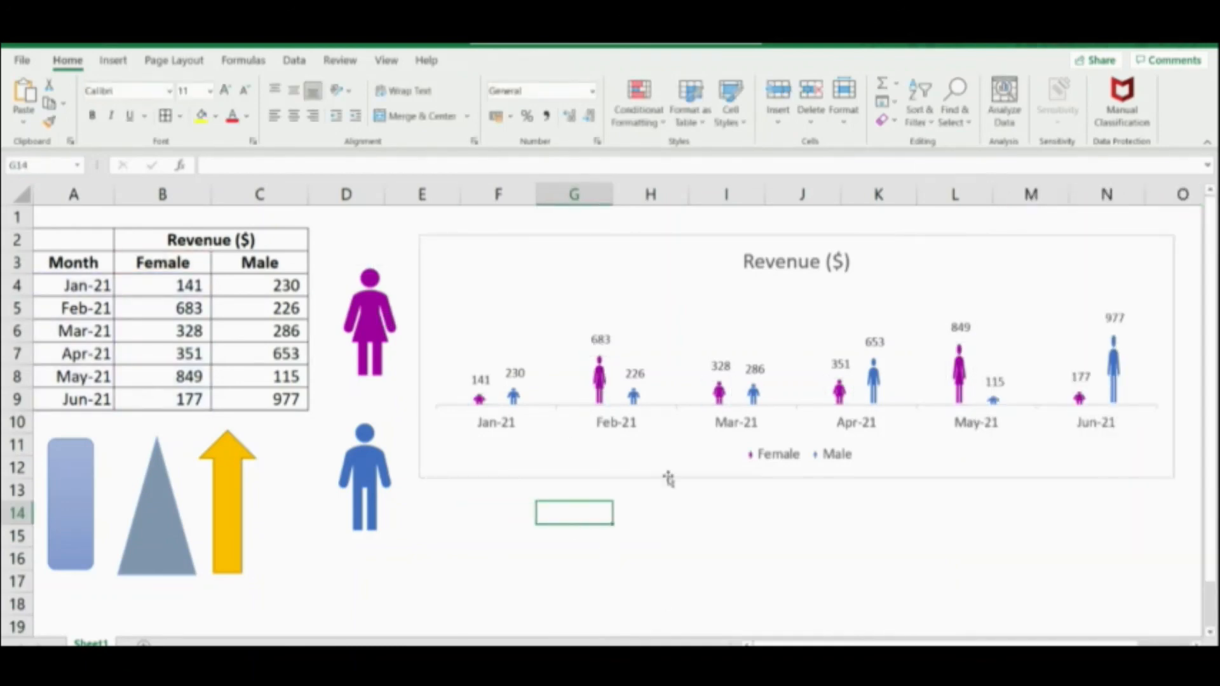
Step: Shorten the chart slightly more so it ends about midway through row 12
{"action": "left_click", "coordinate": [568, 247]}
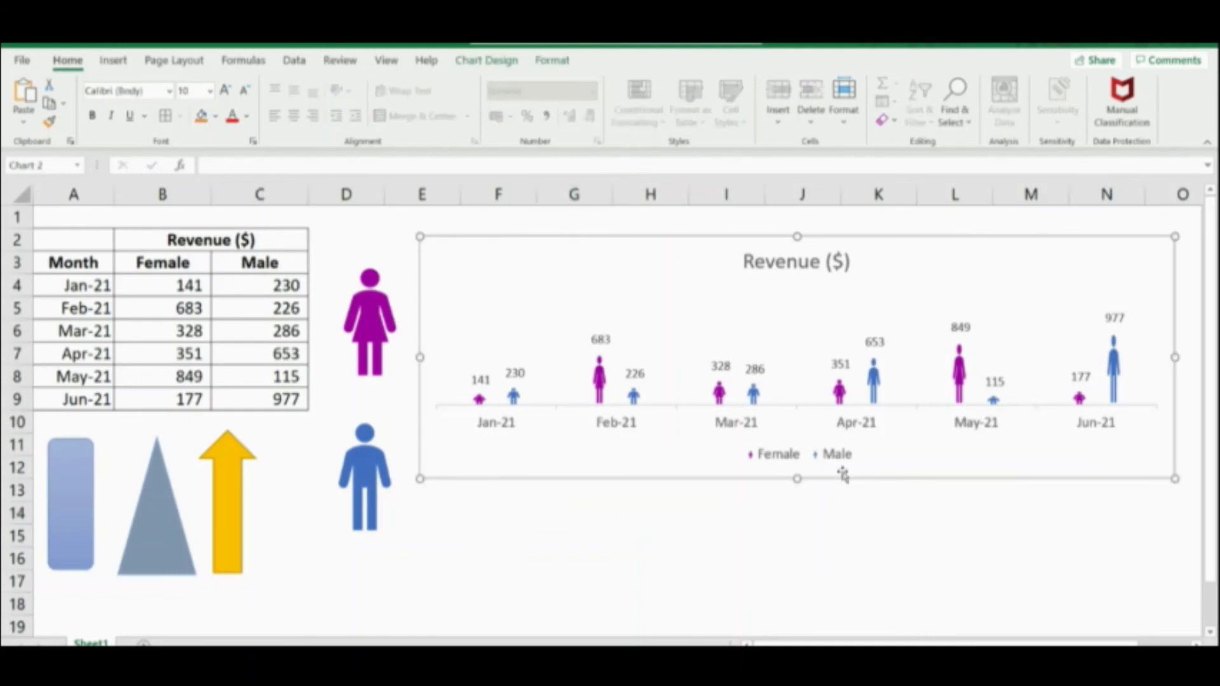
{"action": "mouse_move", "coordinate": [793, 479]}
{"action": "left_mouse_down"}
{"action": "mouse_move", "coordinate": [797, 415]}
{"action": "mouse_move", "coordinate": [798, 464]}
{"action": "left_mouse_up"}
{"action": "left_click", "coordinate": [643, 563]}
{"action": "left_click", "coordinate": [794, 568]}
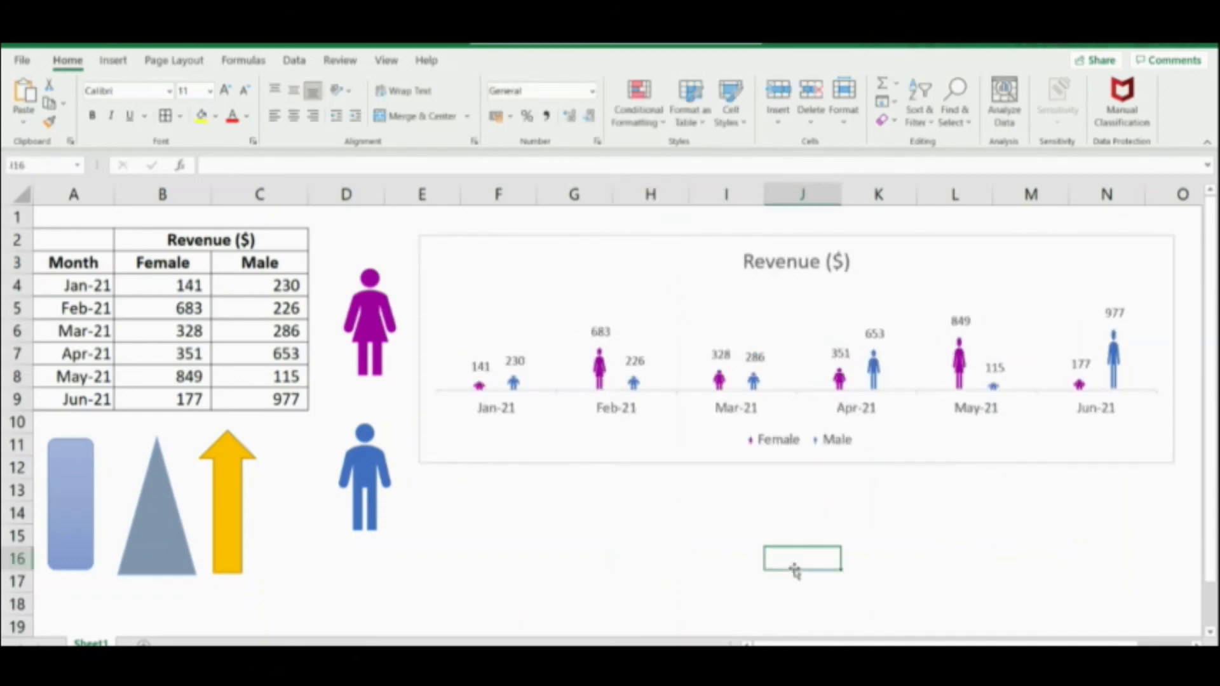
{"action": "left_click", "coordinate": [505, 533]}
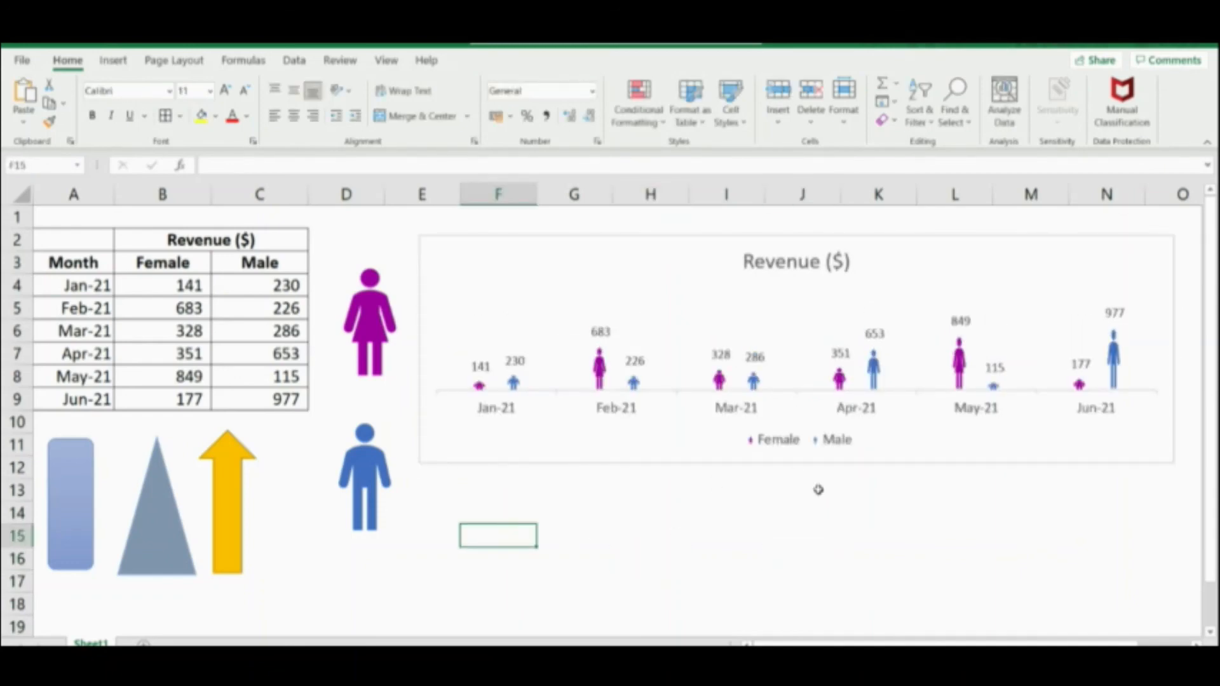
Step: Increase the chart's height so its lower edge reaches about row 14
{"action": "left_click", "coordinate": [700, 263]}
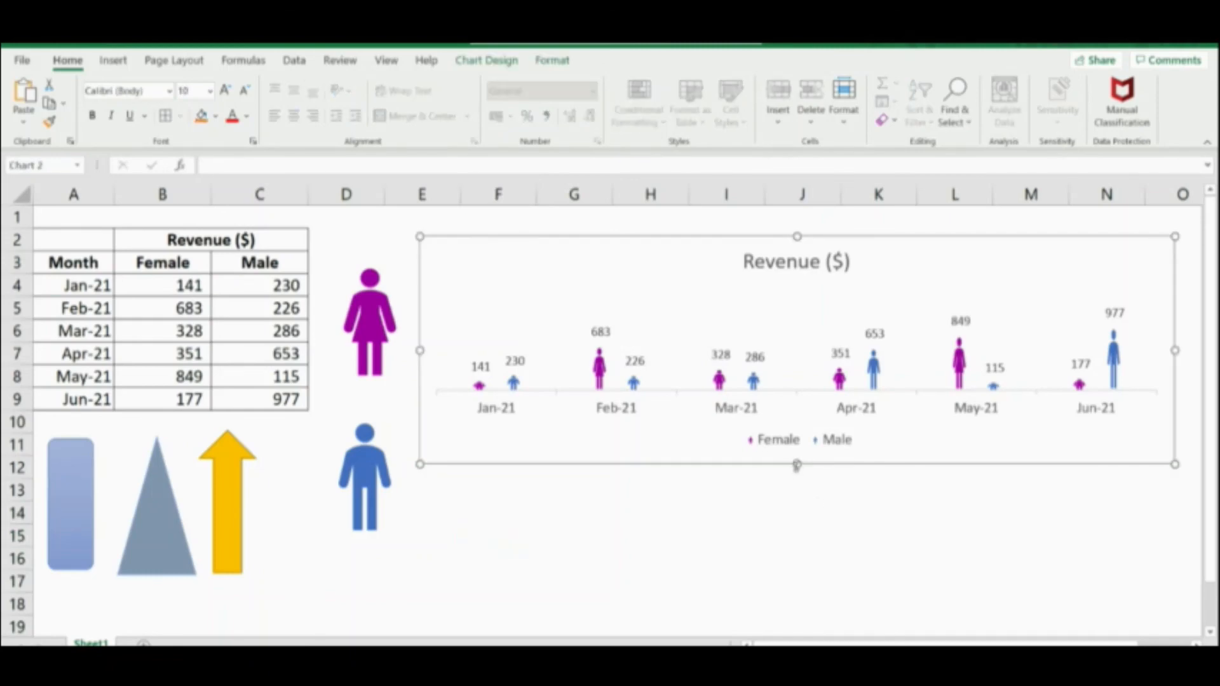
{"action": "left_click_drag", "start_coordinate": [796, 464], "coordinate": [795, 506]}
{"action": "left_click", "coordinate": [519, 556]}
{"action": "left_click", "coordinate": [605, 553]}
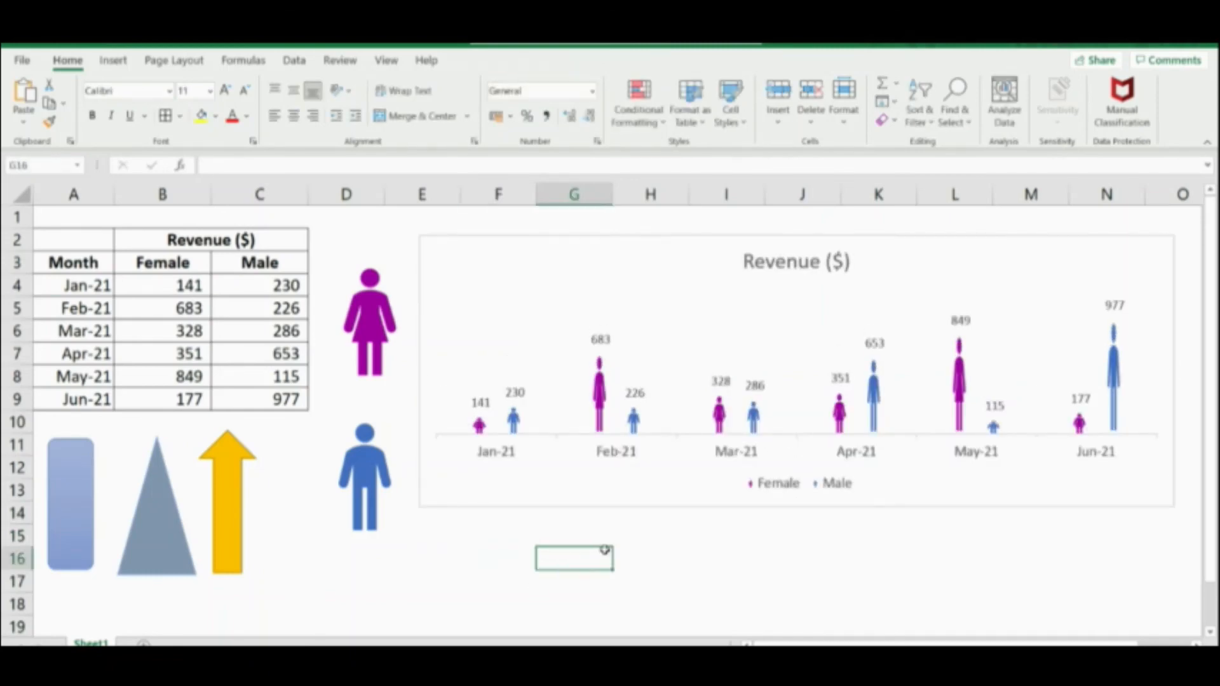